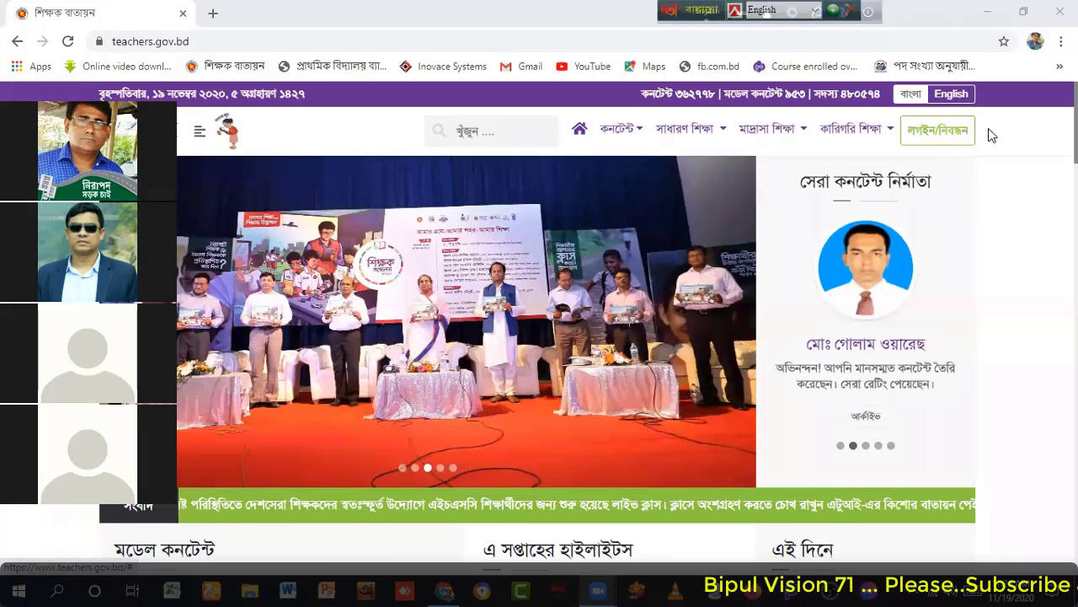
Step: Open the Shikkhok Batayon login page from the লগইন/নিবন্ধন header button
click(941, 135)
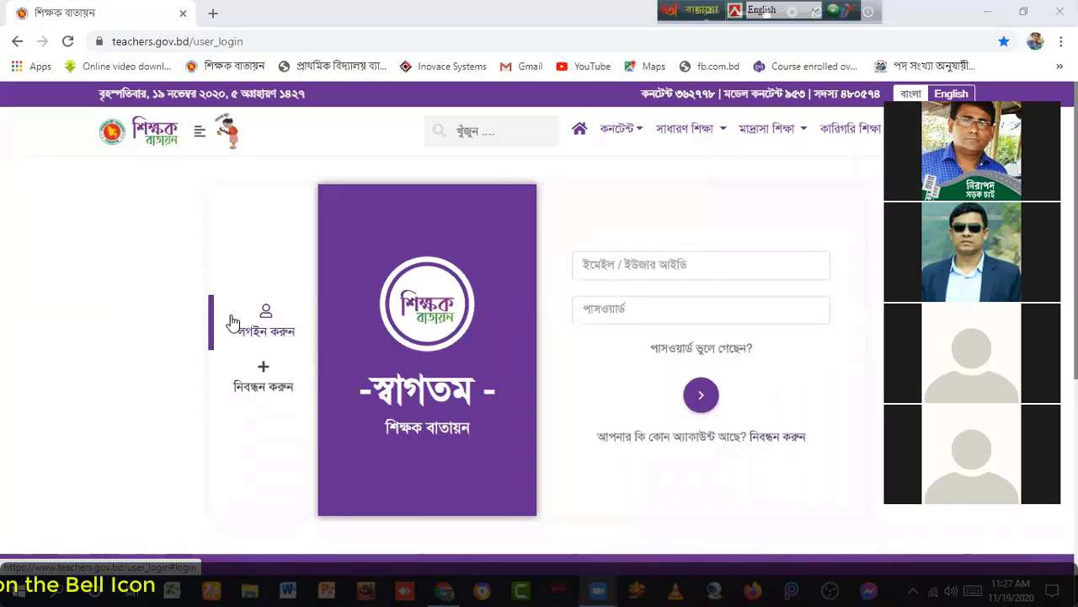
click(265, 326)
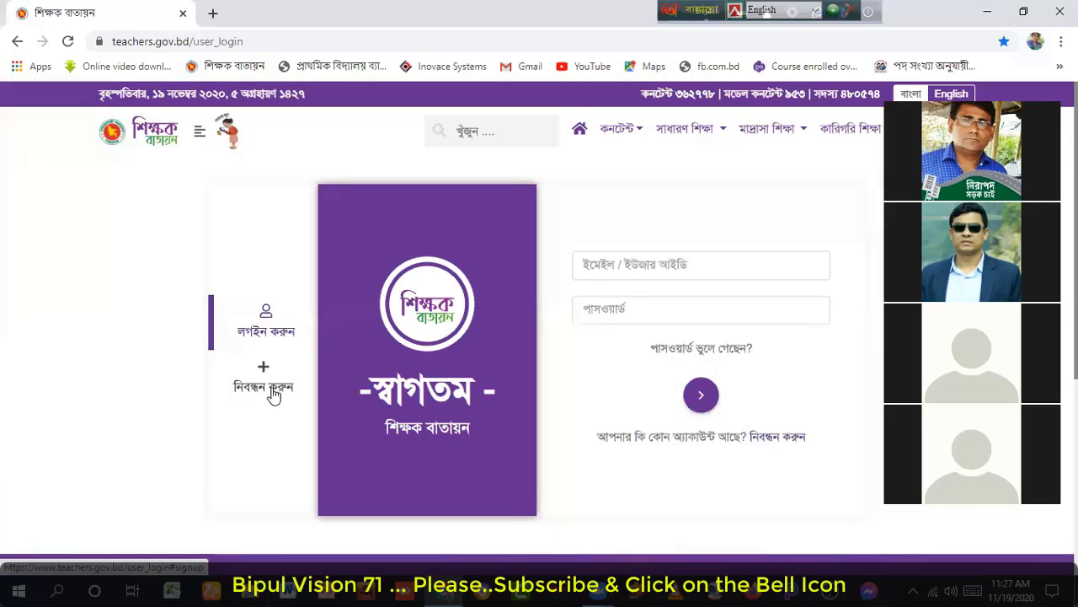
Step: Switch to the নিবন্ধন করুন registration form and enter the teacher's full name
click(260, 389)
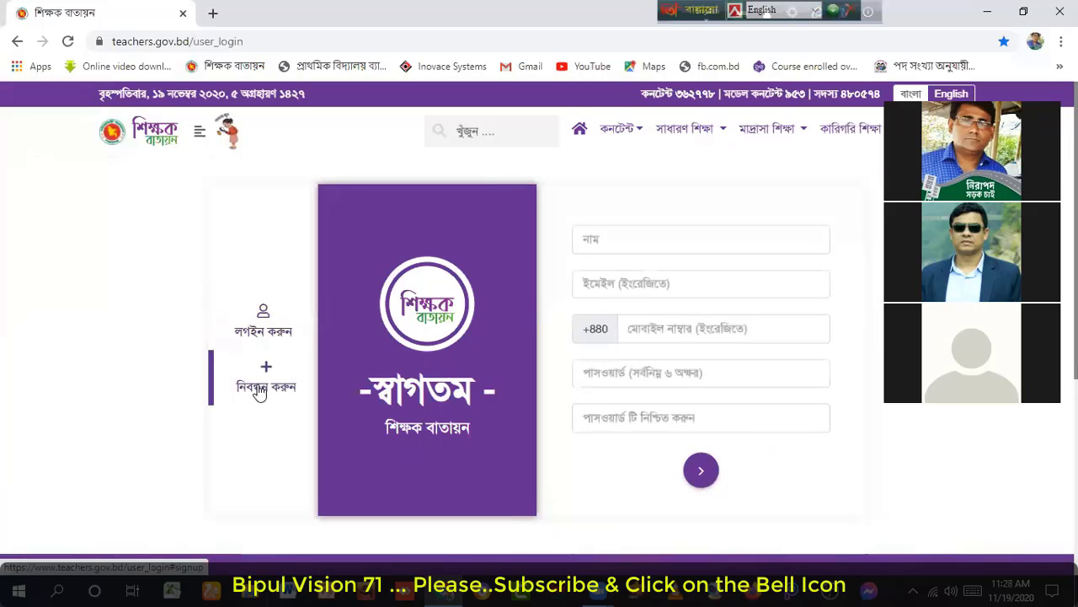
drag(878, 208, 615, 152)
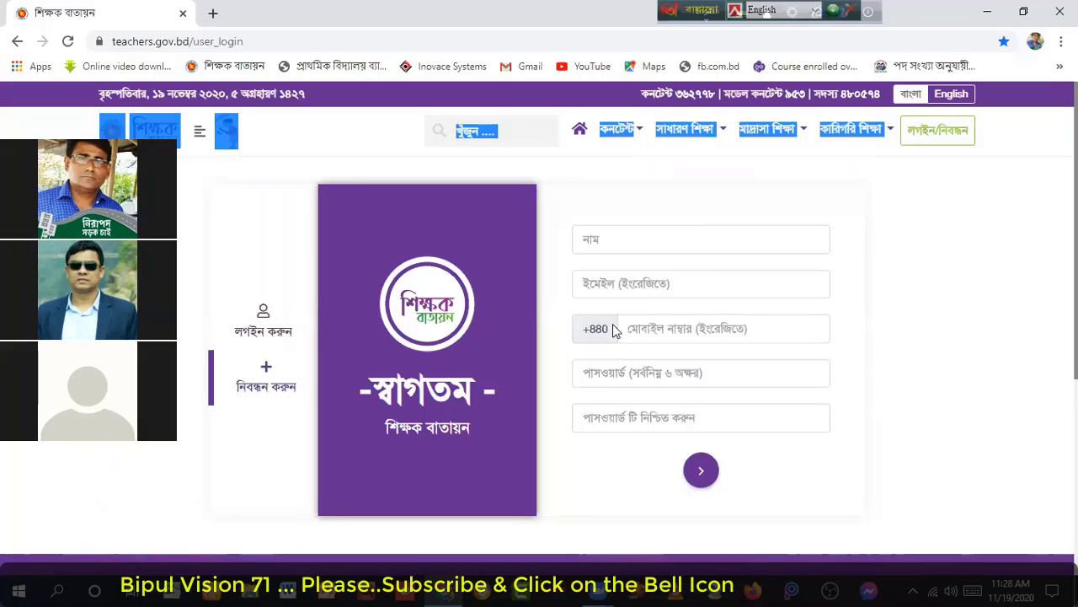
click(616, 242)
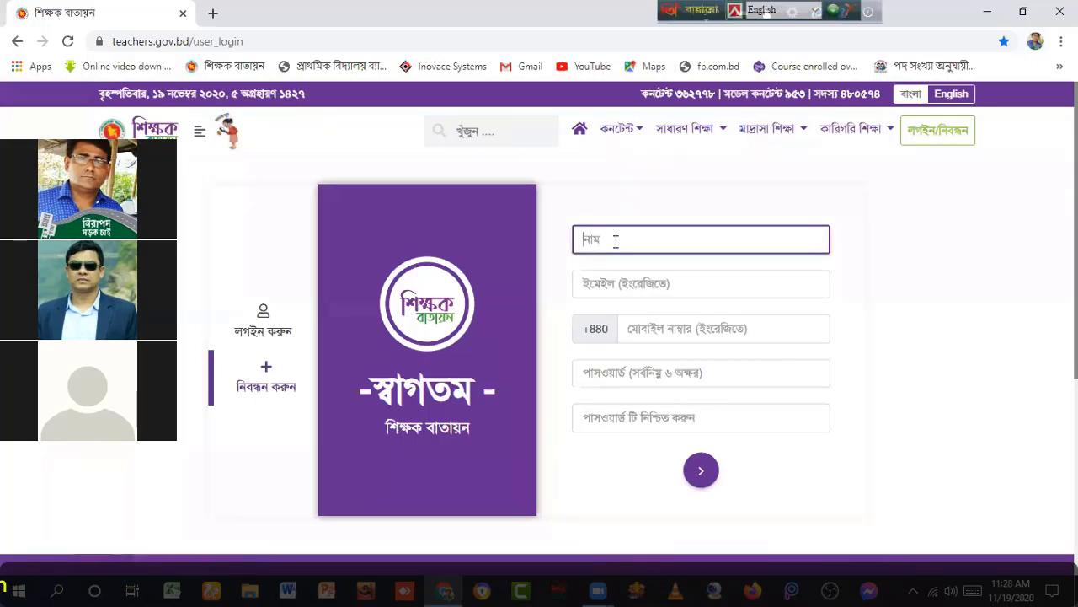
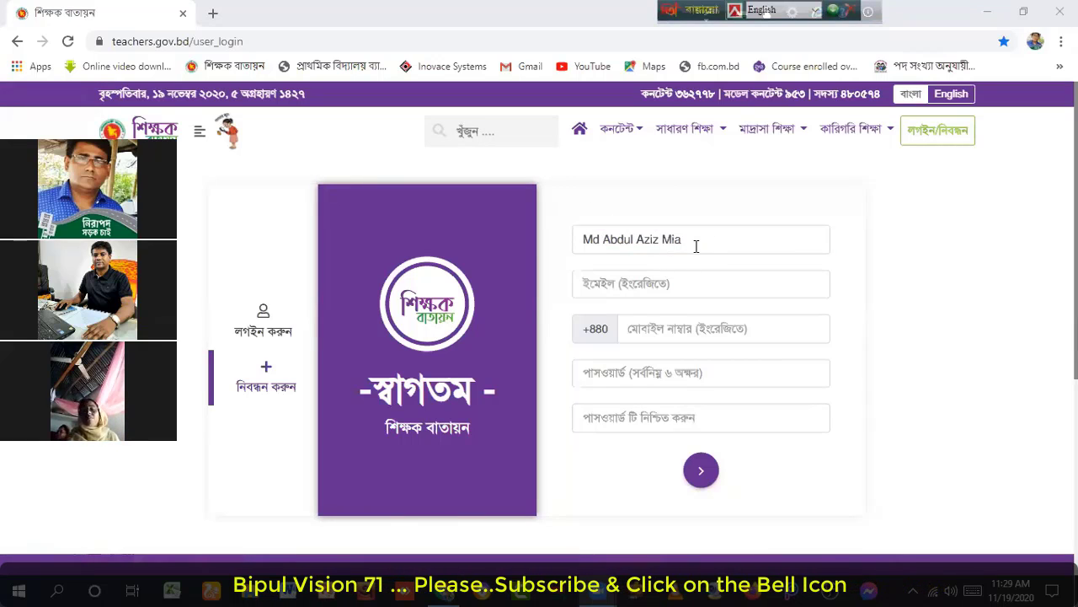
click(609, 282)
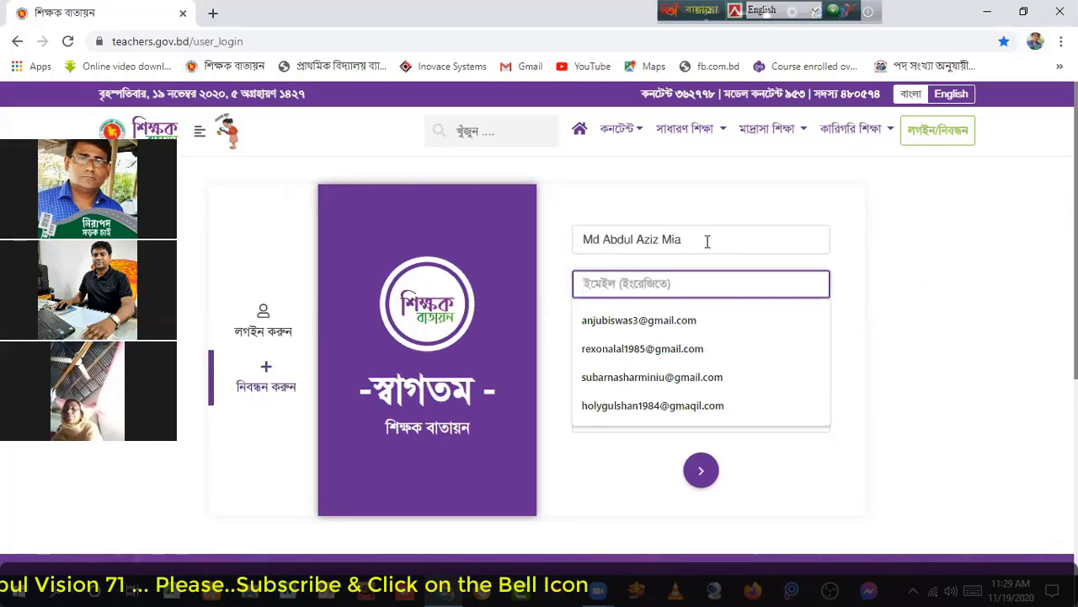
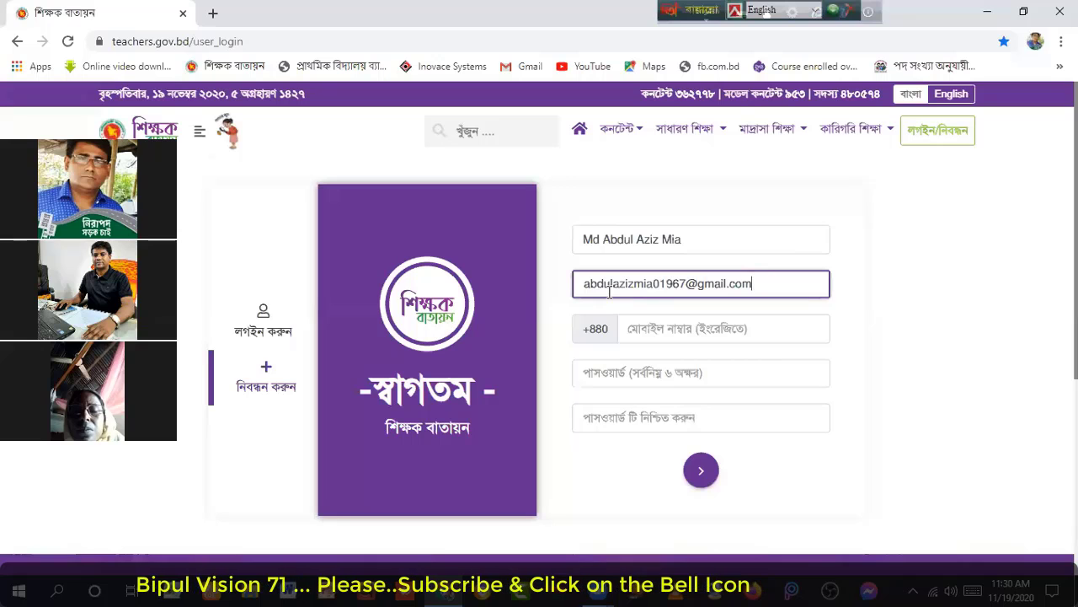
Step: Enter the teacher's mobile number after +880, deleting its leading zero
click(644, 330)
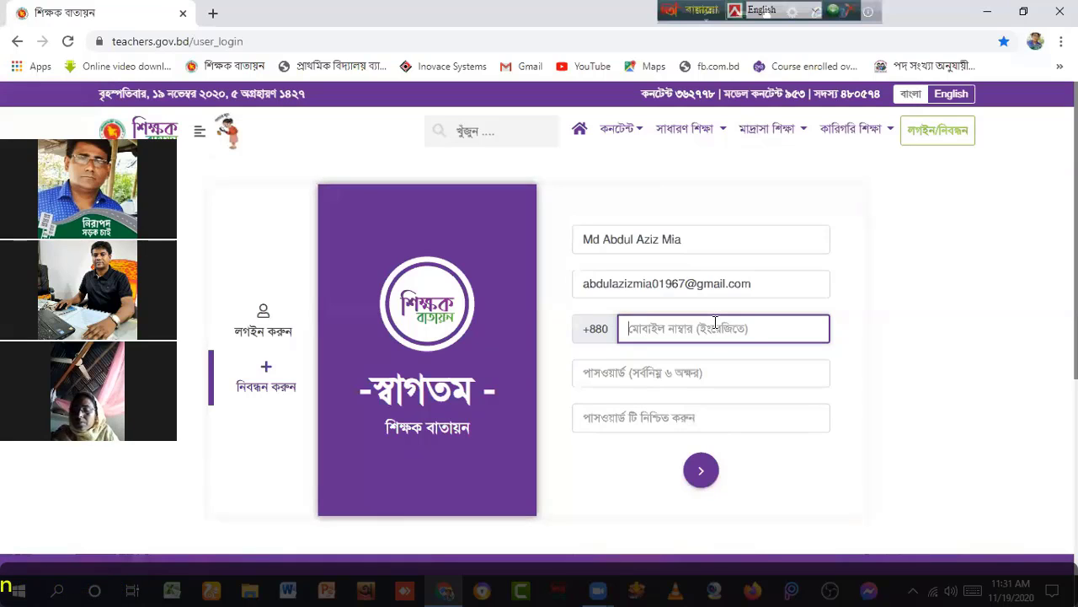
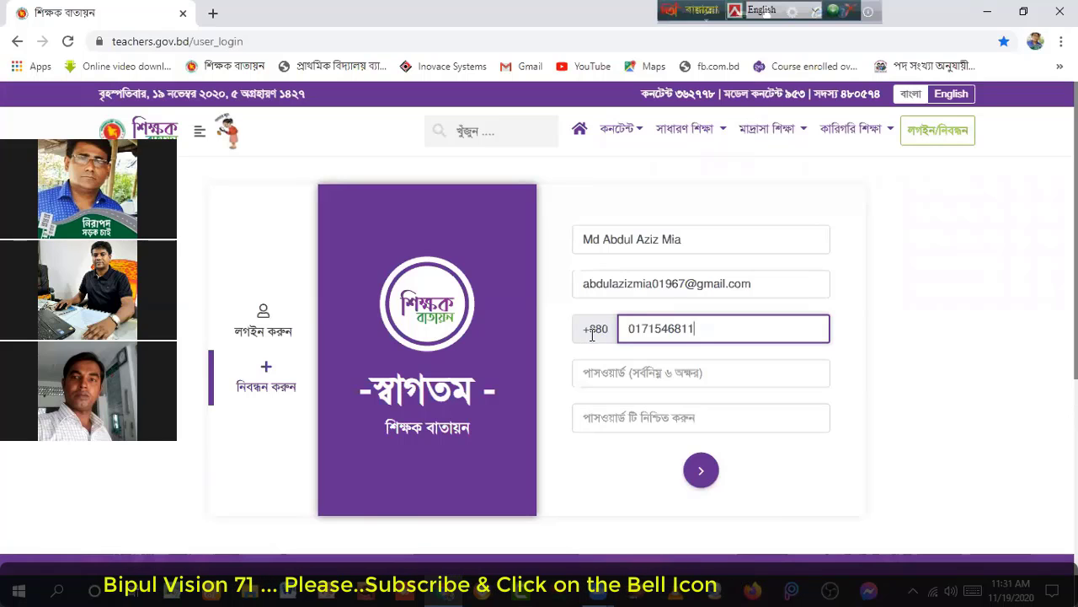
click(635, 328)
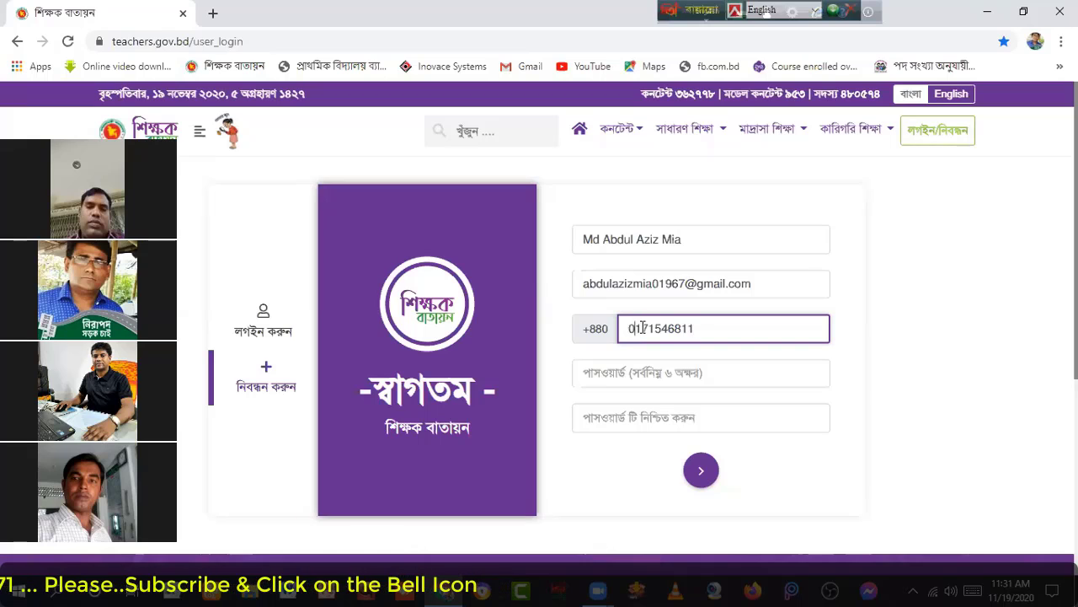
key(BackSpace)
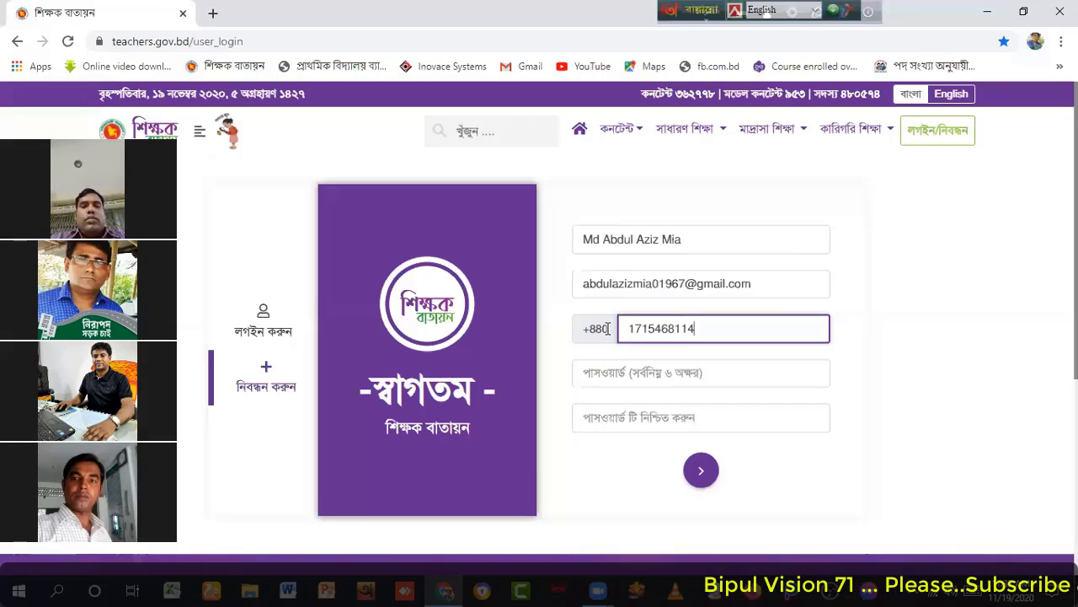
Step: Enter the account password in both the password and confirm-password fields
click(595, 371)
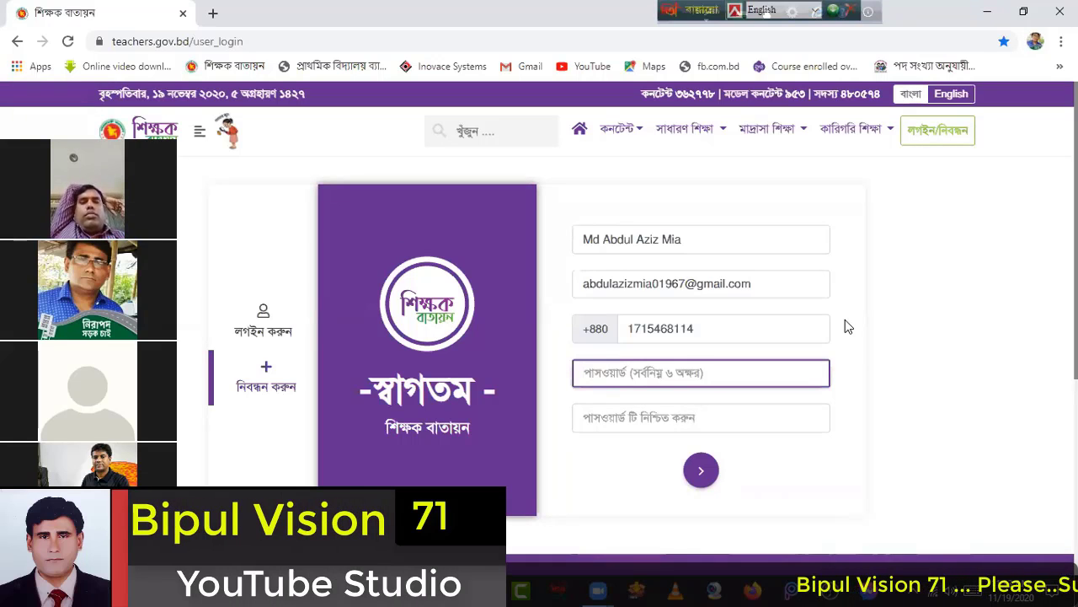
text(••••••••)
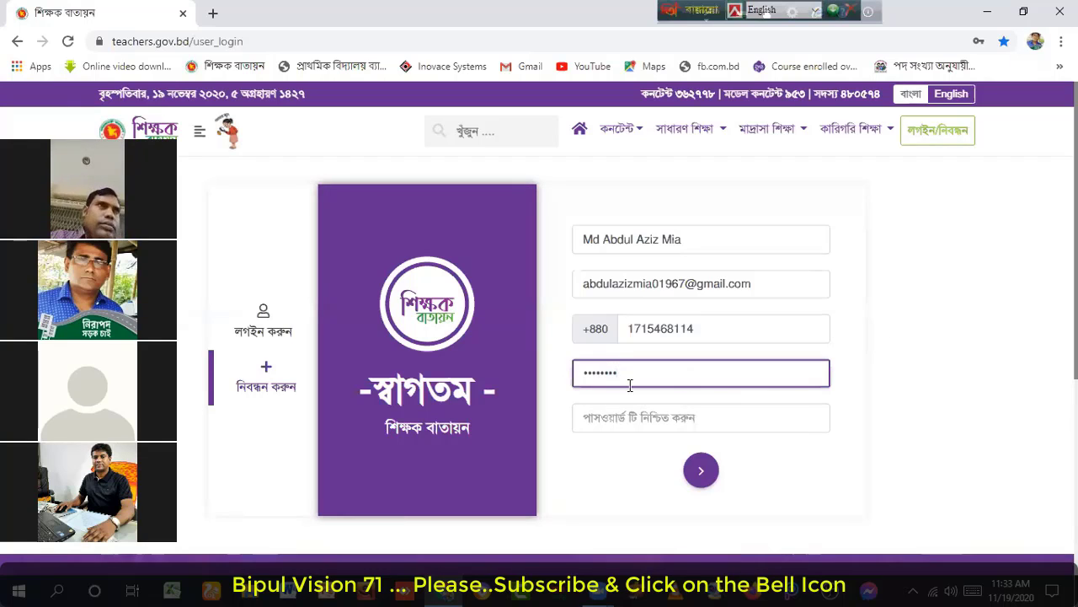
click(596, 419)
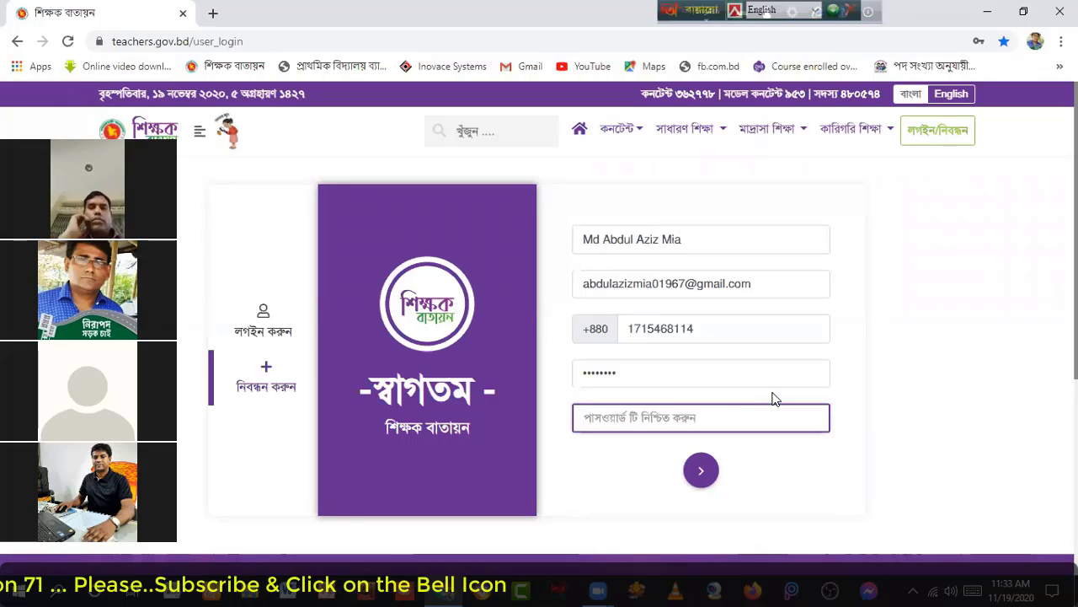
text(••••••••)
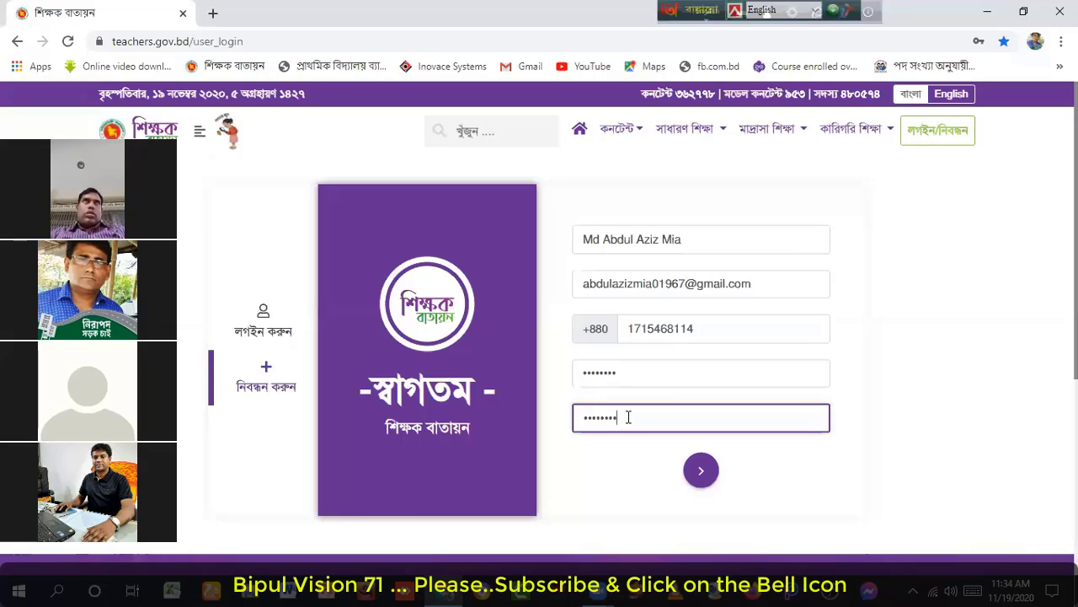
Step: Submit the completed registration form
click(703, 473)
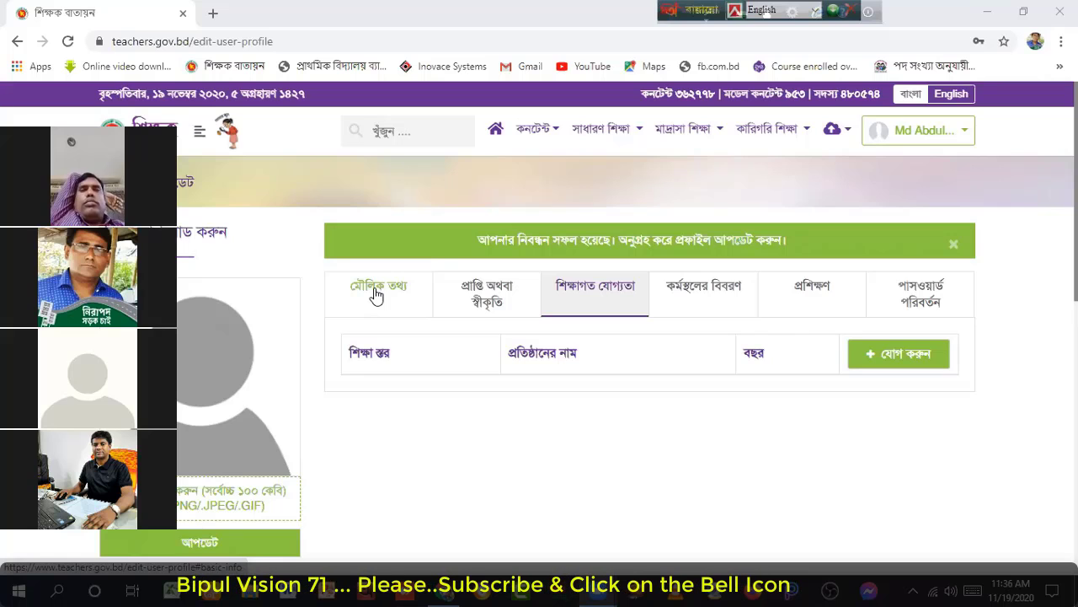
Step: In the basic information form, switch to Bangla input and type the teacher's name into নাম (বাংলা)
click(377, 291)
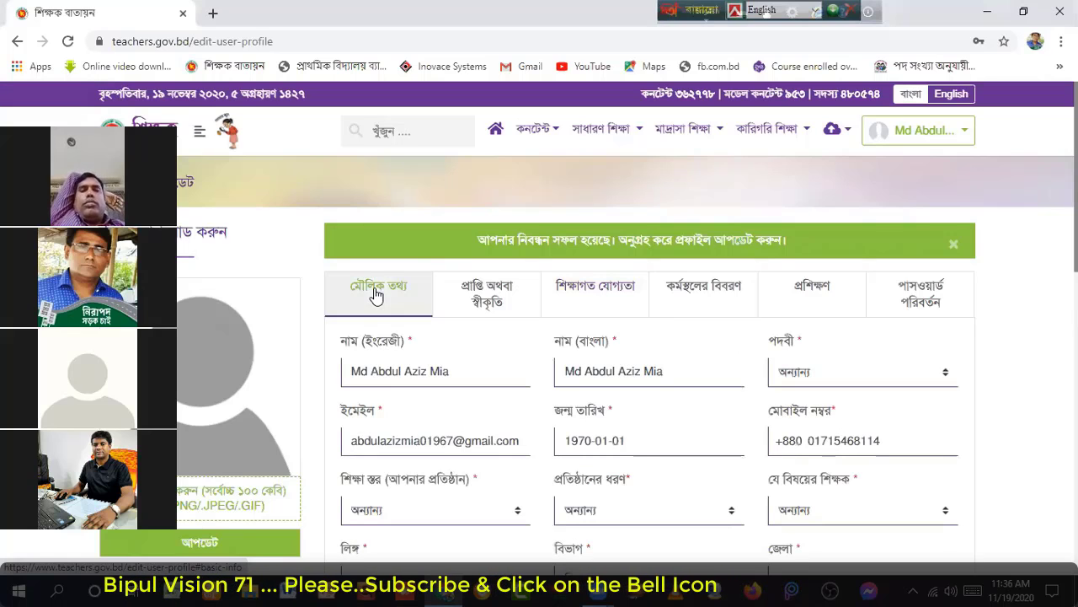
scroll(376, 295, down, 1)
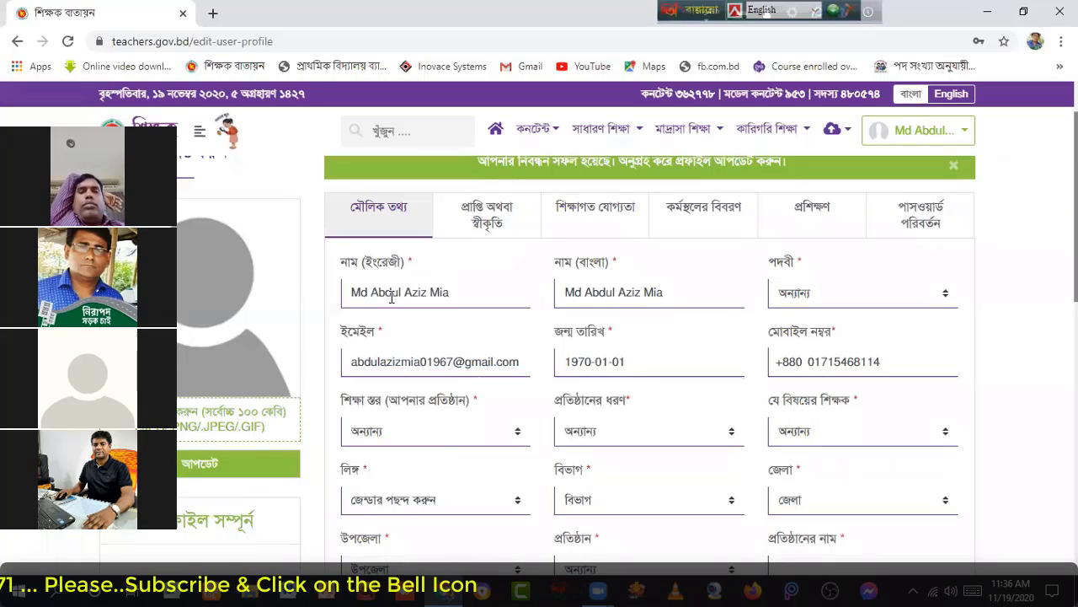
click(672, 292)
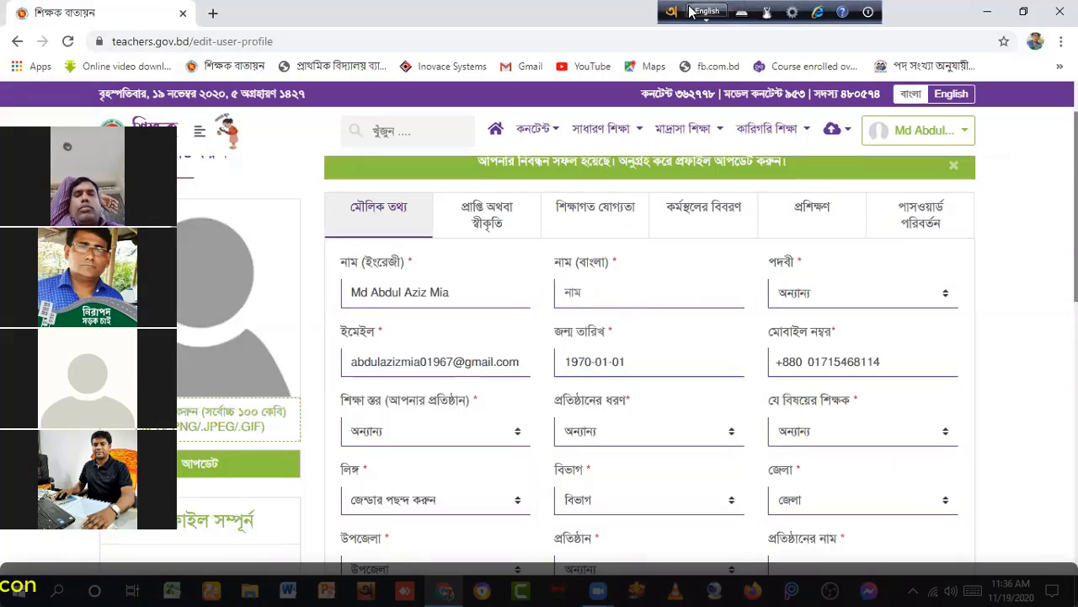
click(710, 14)
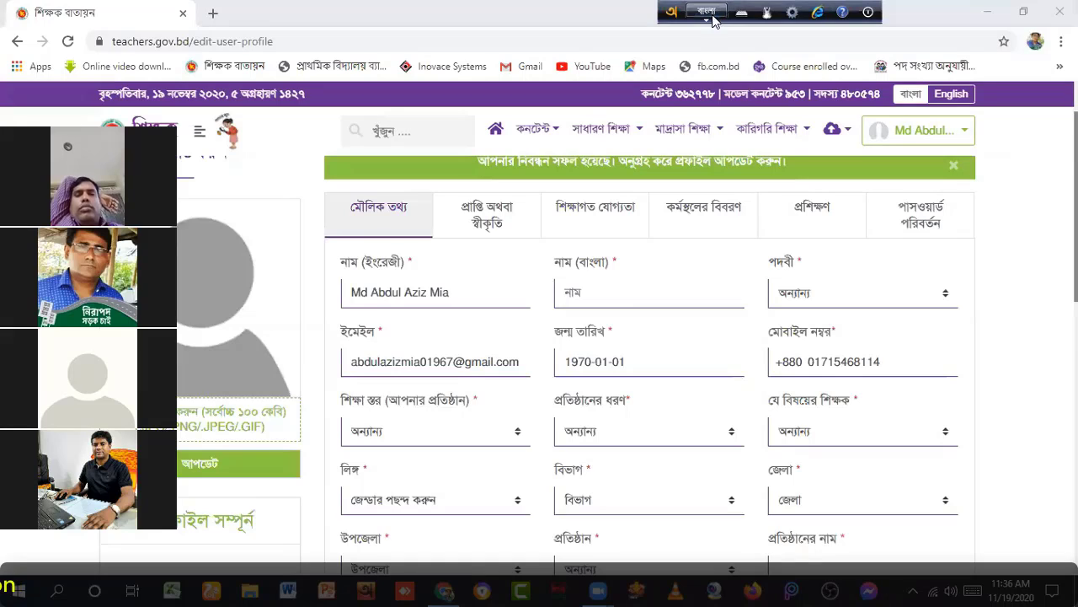
click(579, 289)
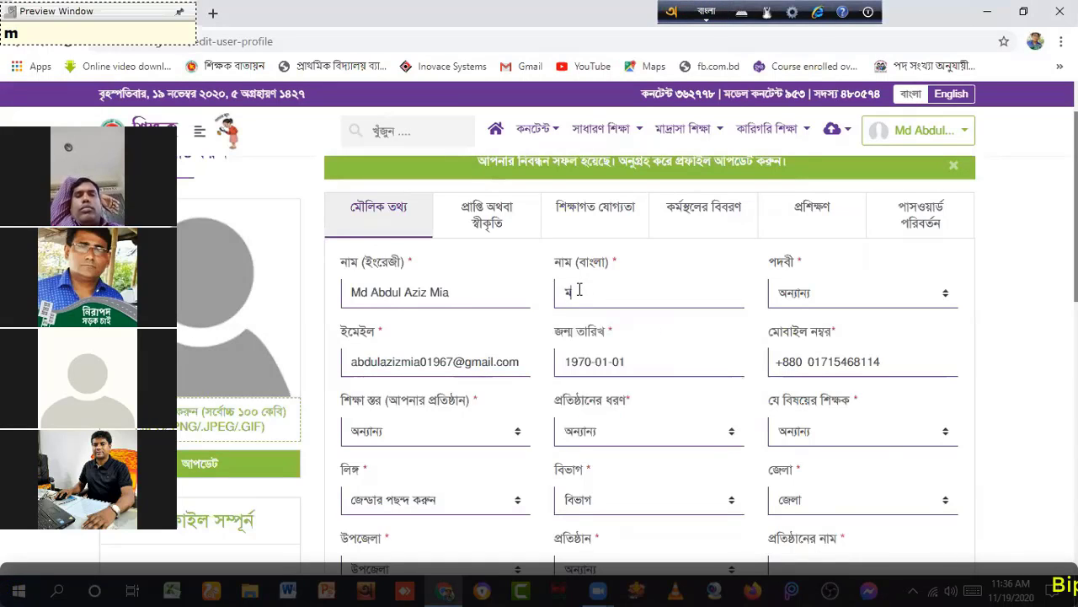
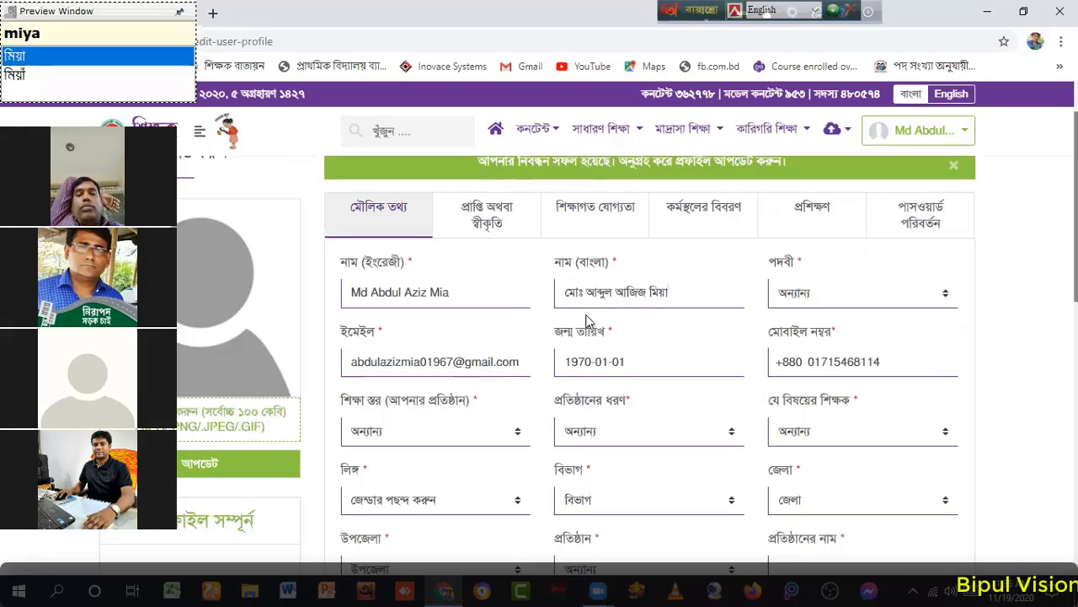
Step: Finish the Bangla name and choose প্রধান শিক্ষক from the পদবী list
click(669, 289)
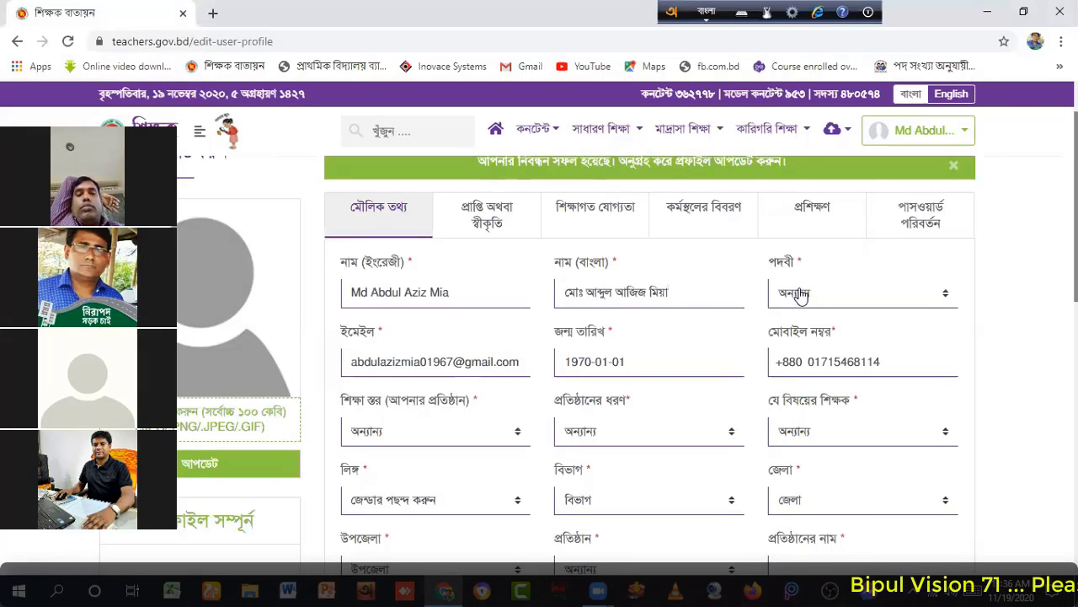
click(947, 298)
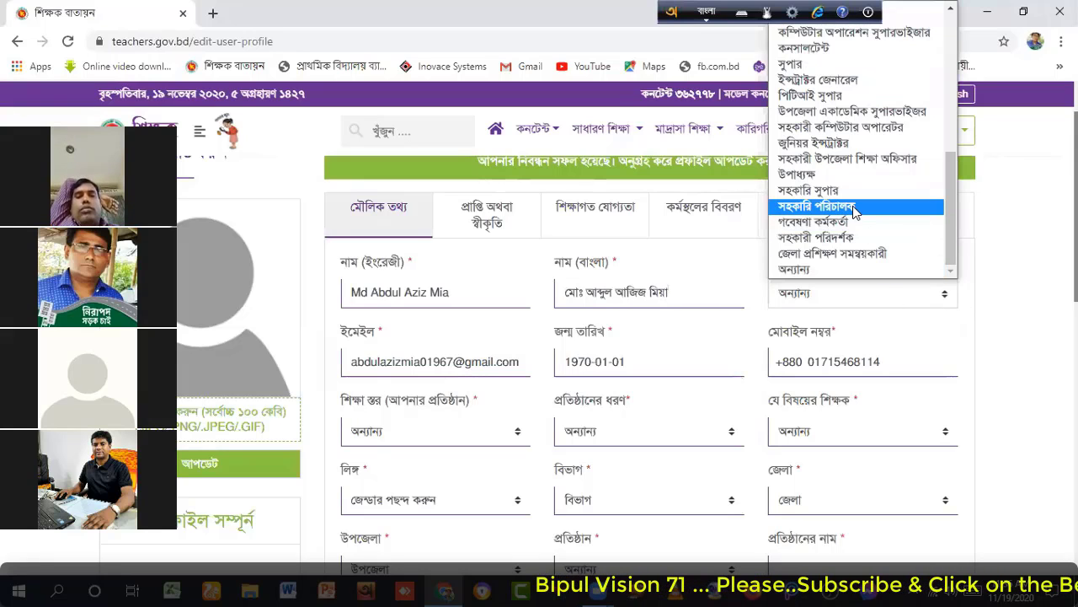
scroll(855, 211, up, 5)
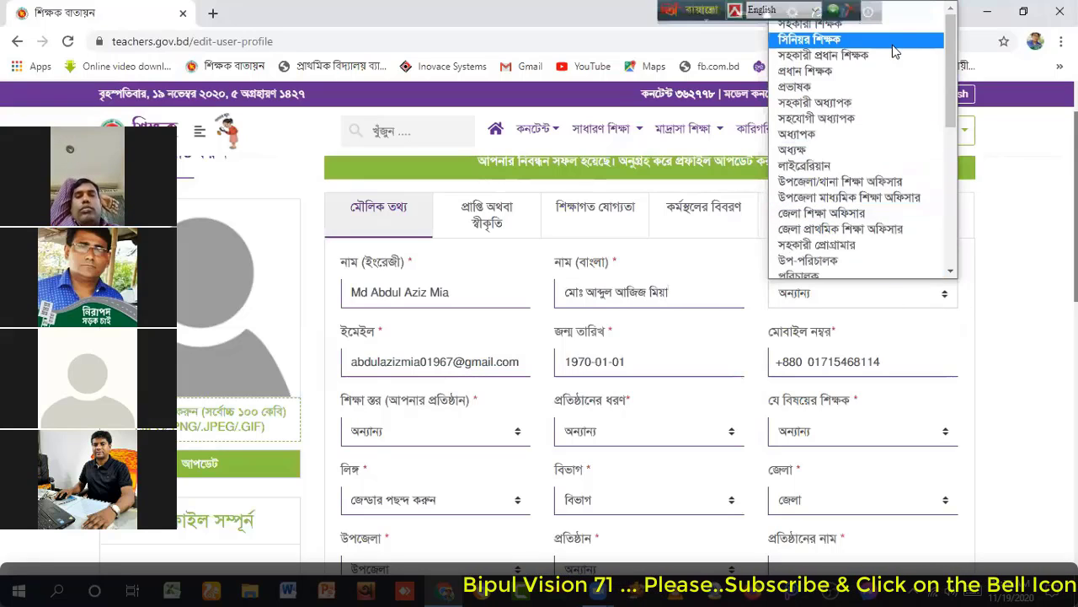
click(801, 73)
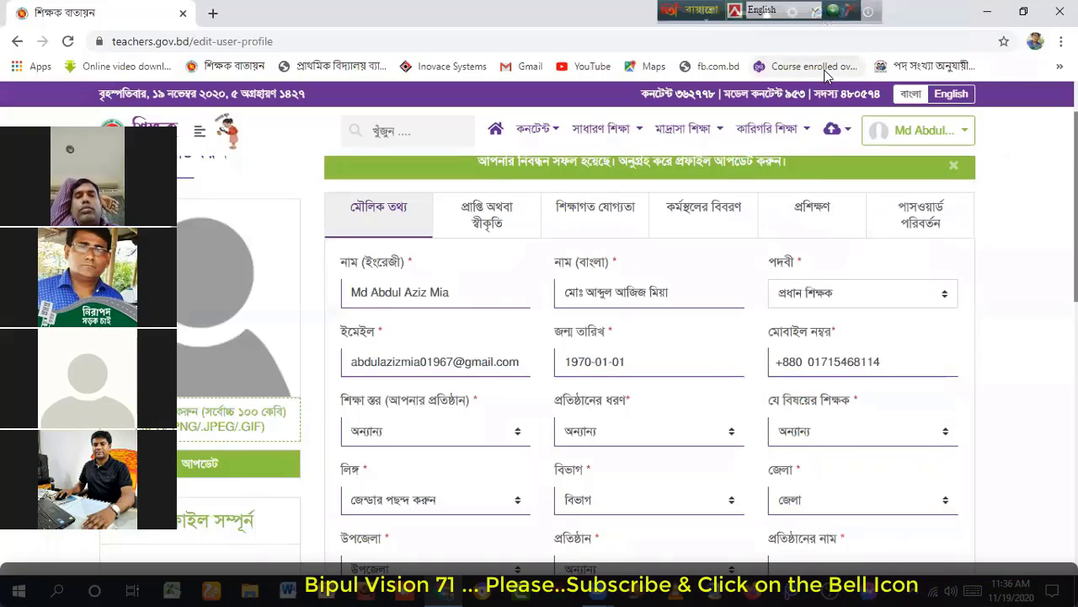
click(631, 361)
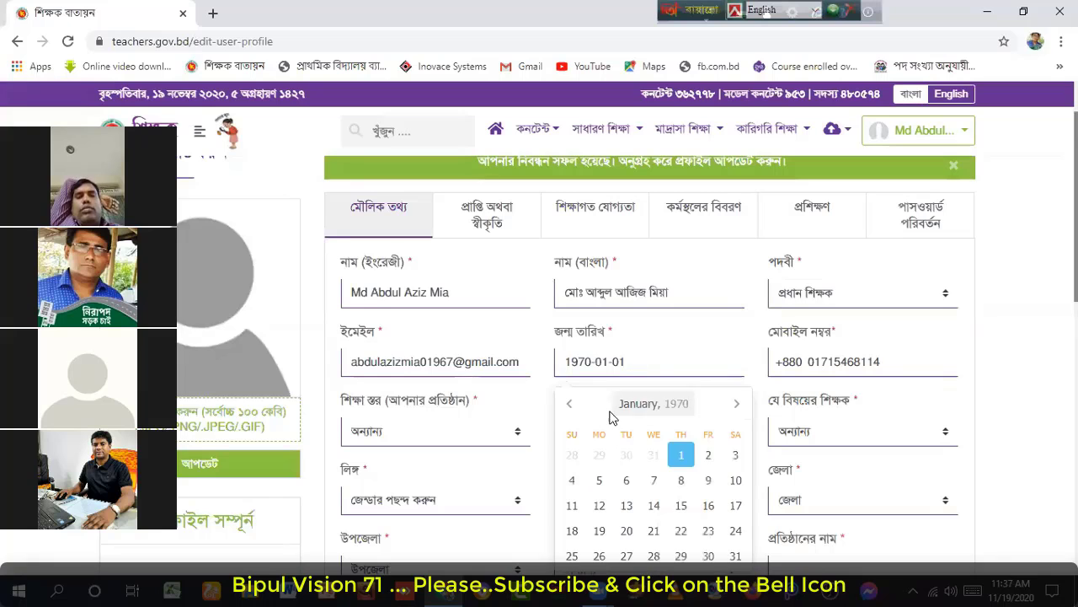
click(638, 404)
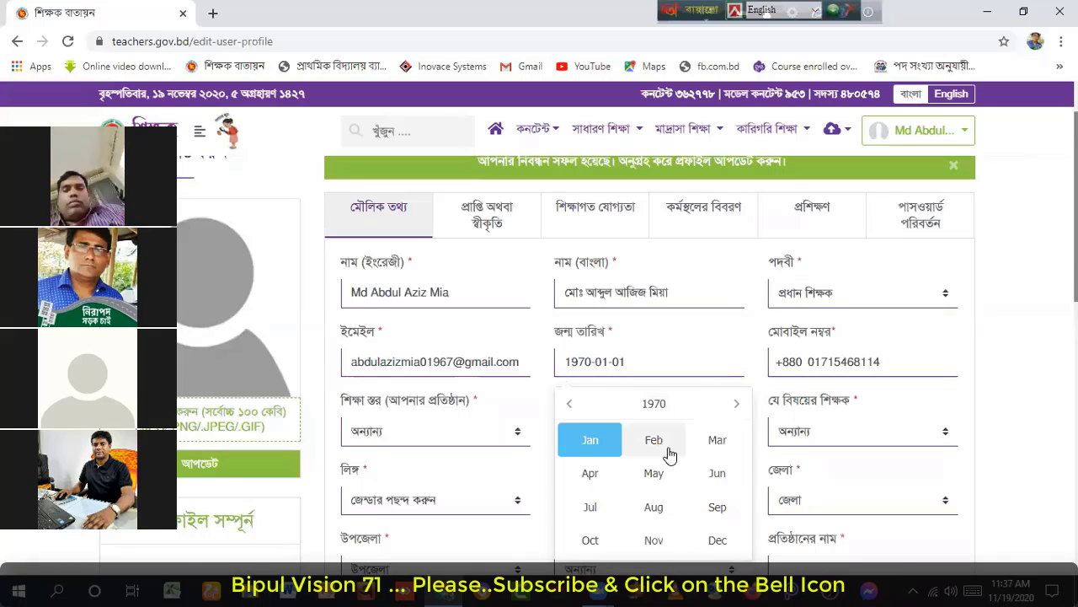
scroll(670, 448, down, 1)
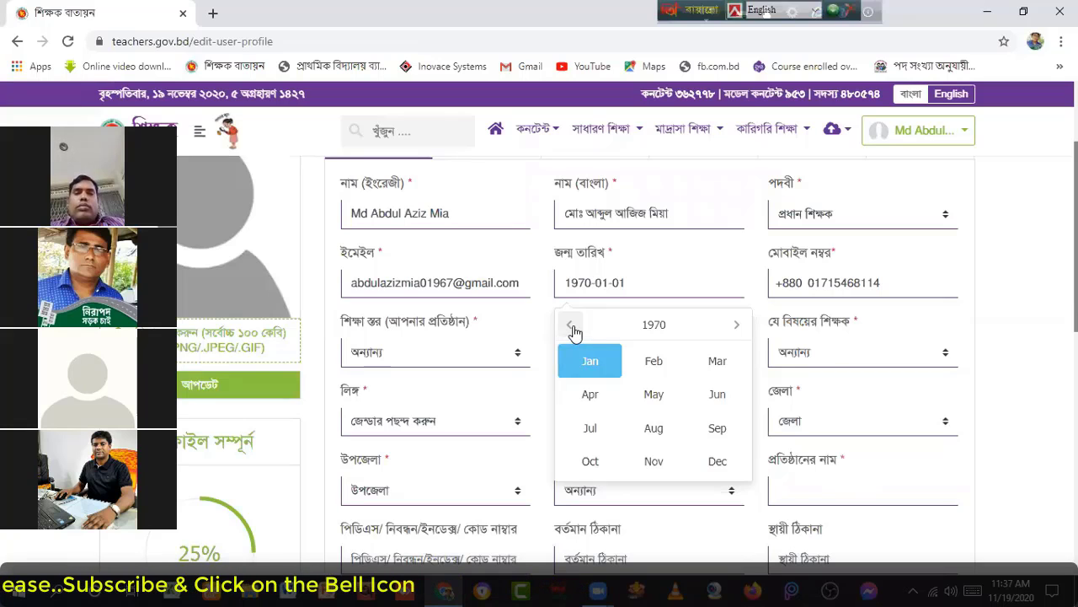
click(572, 325)
click(571, 325)
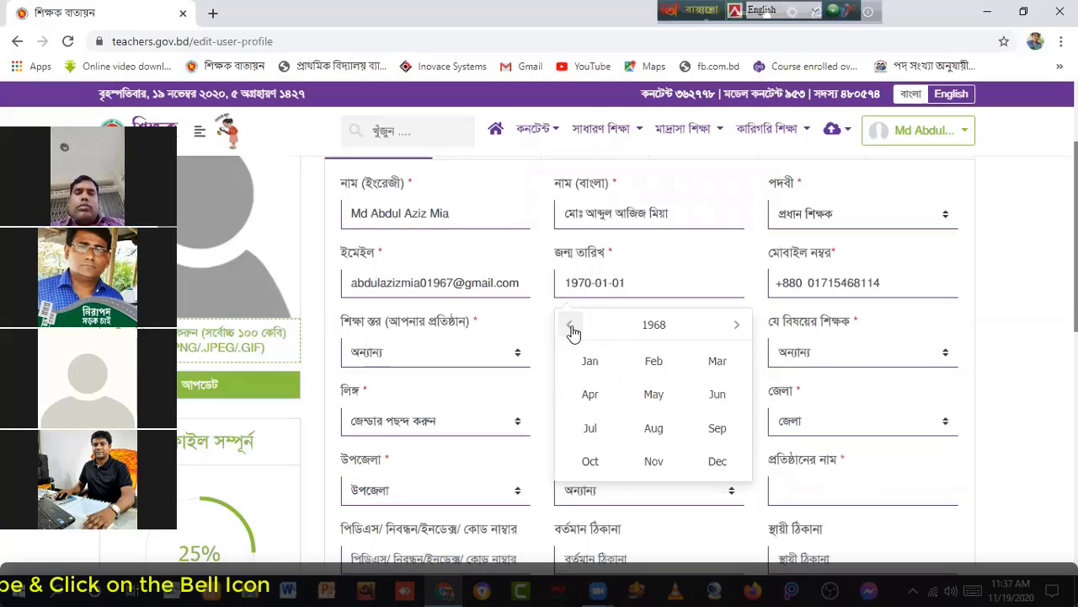
click(572, 325)
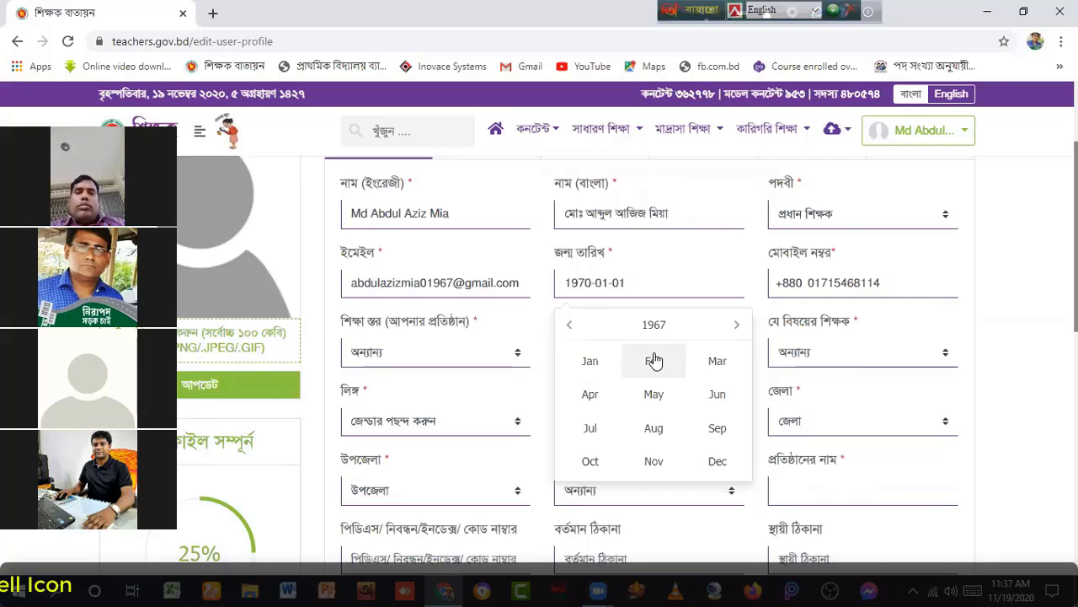
click(718, 395)
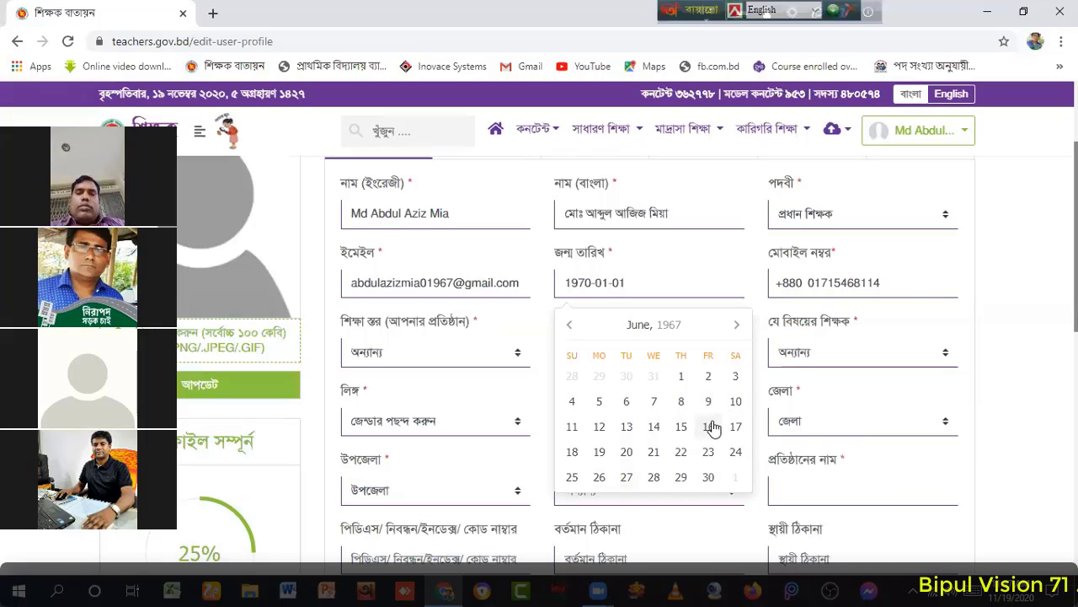
click(627, 452)
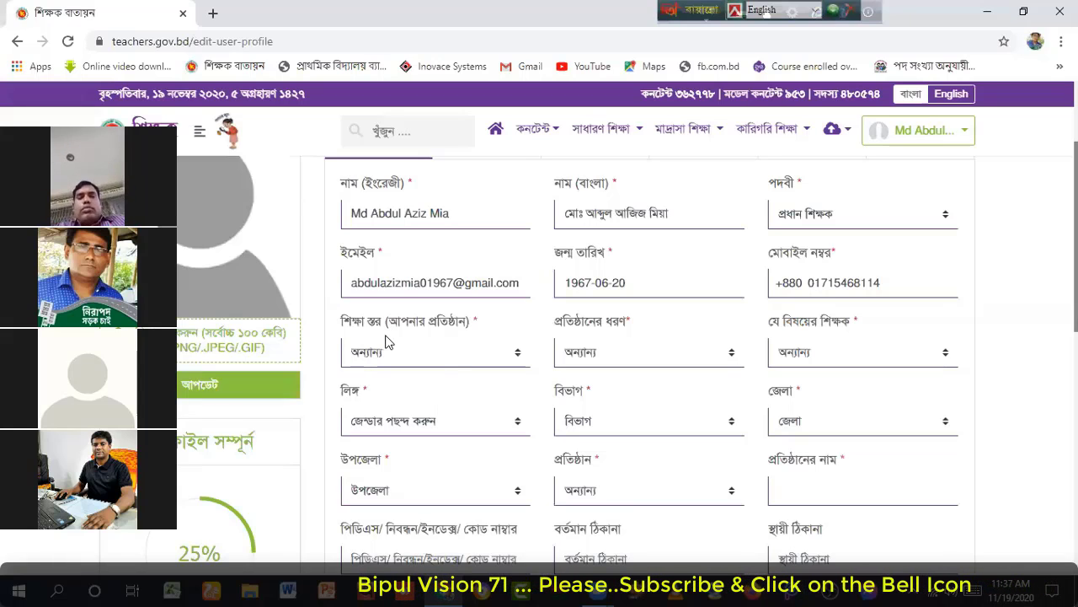
Step: Choose সাধারণ শিক্ষা, প্রাথমিক and প্রাথমিক গণিত in the level, institution-type and subject dropdowns
click(518, 358)
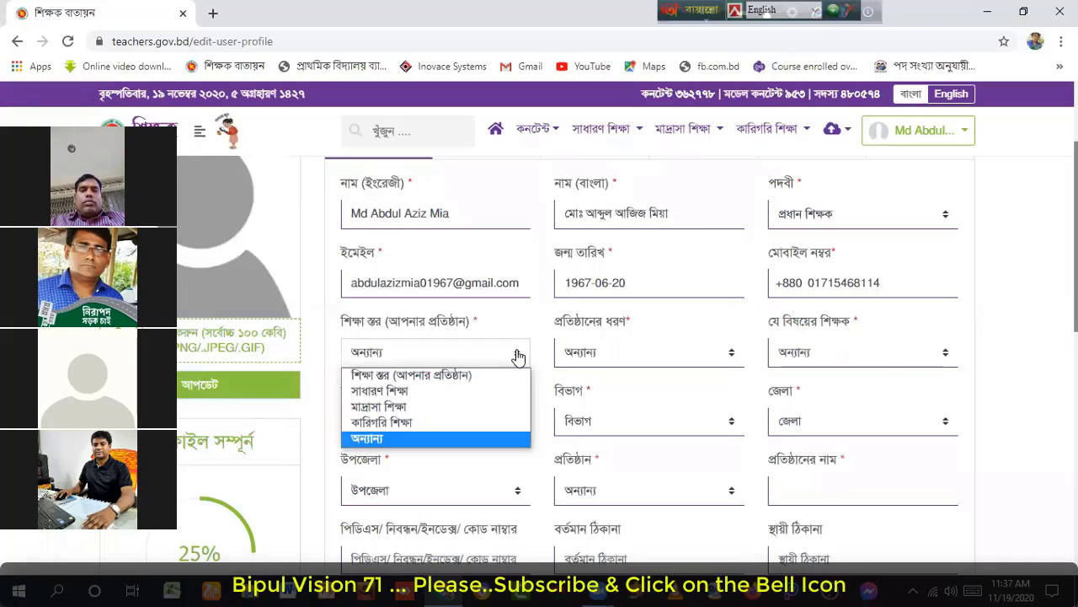
click(430, 392)
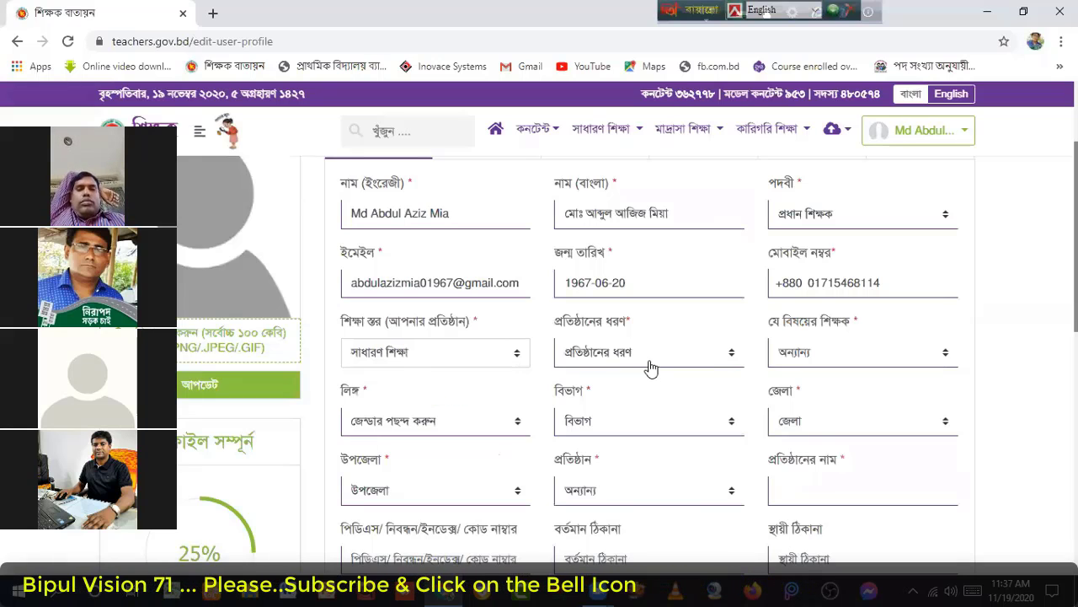
click(731, 354)
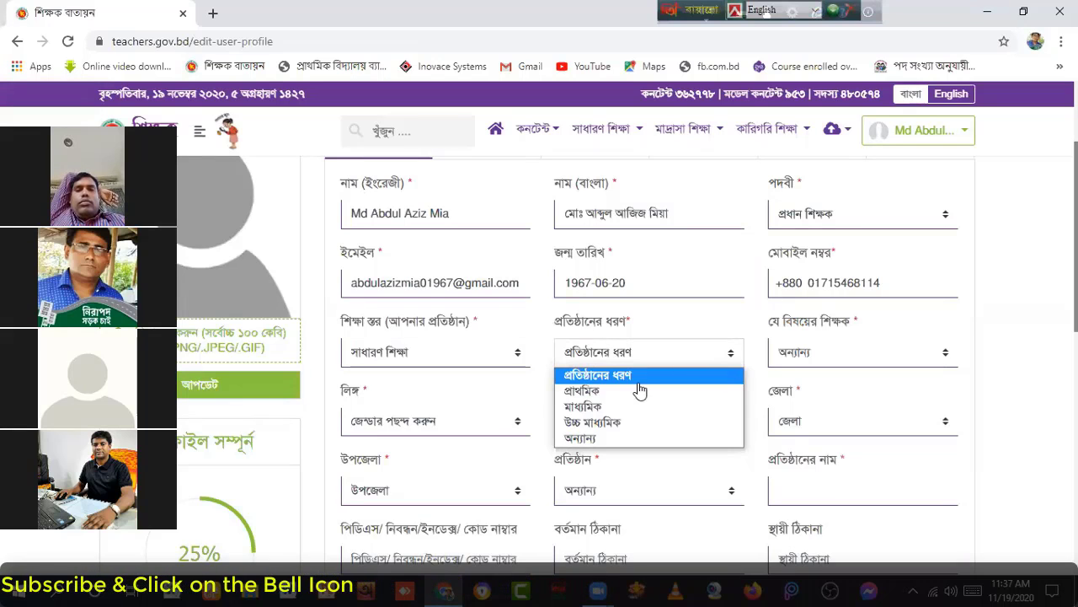
click(610, 392)
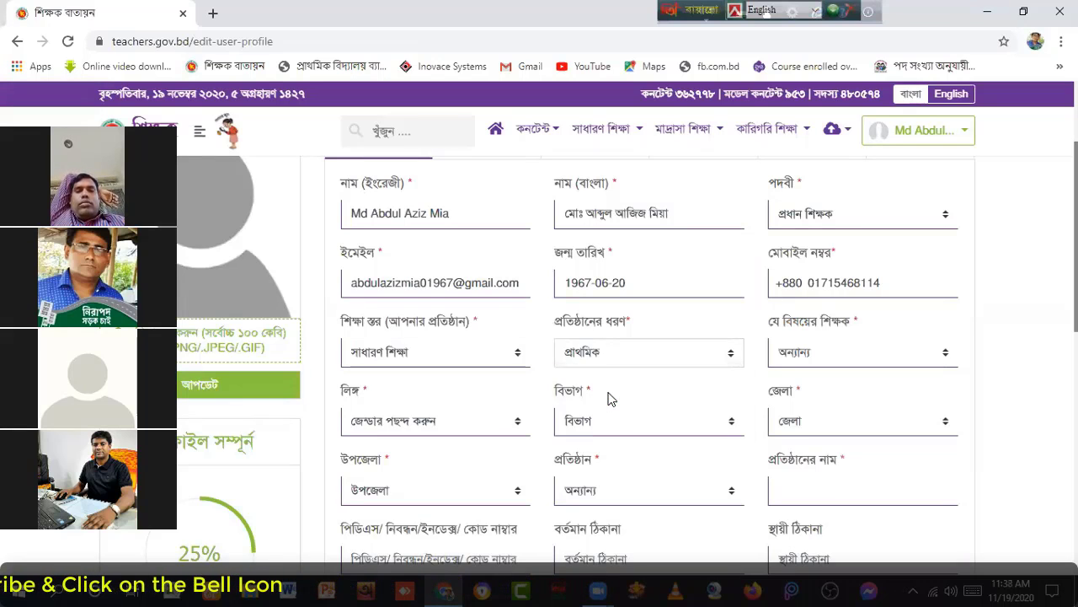
click(945, 355)
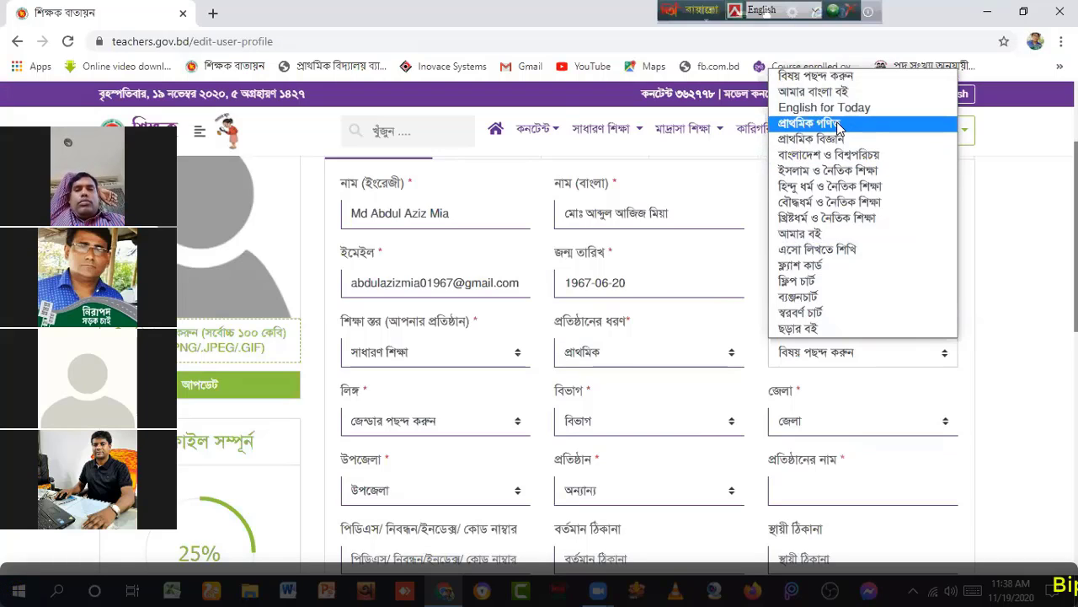
click(826, 128)
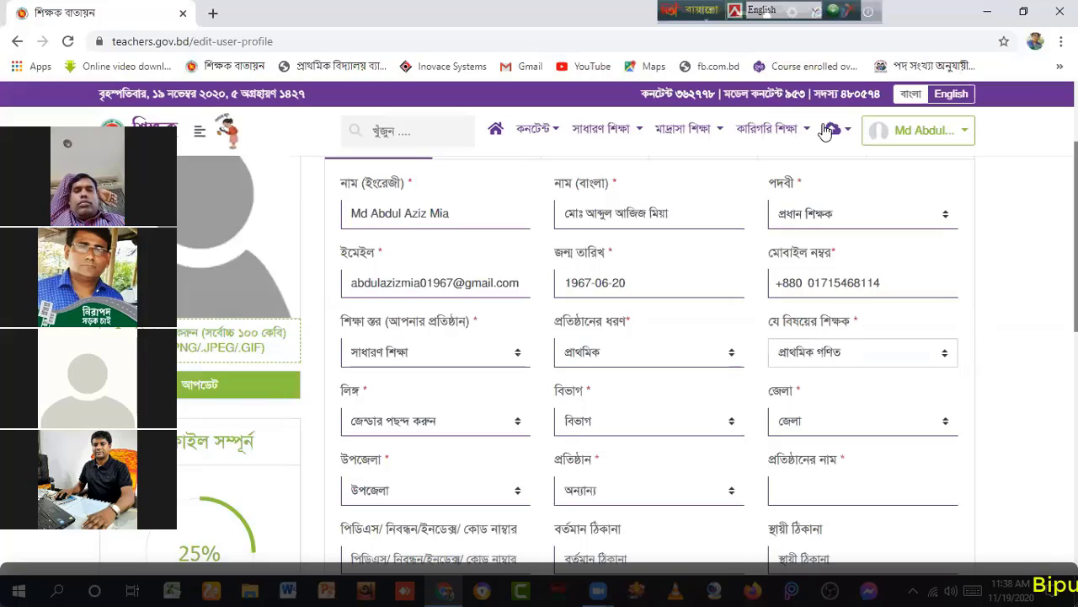
Step: Set the gender to পুরুষ and the division to খুলনা
click(518, 424)
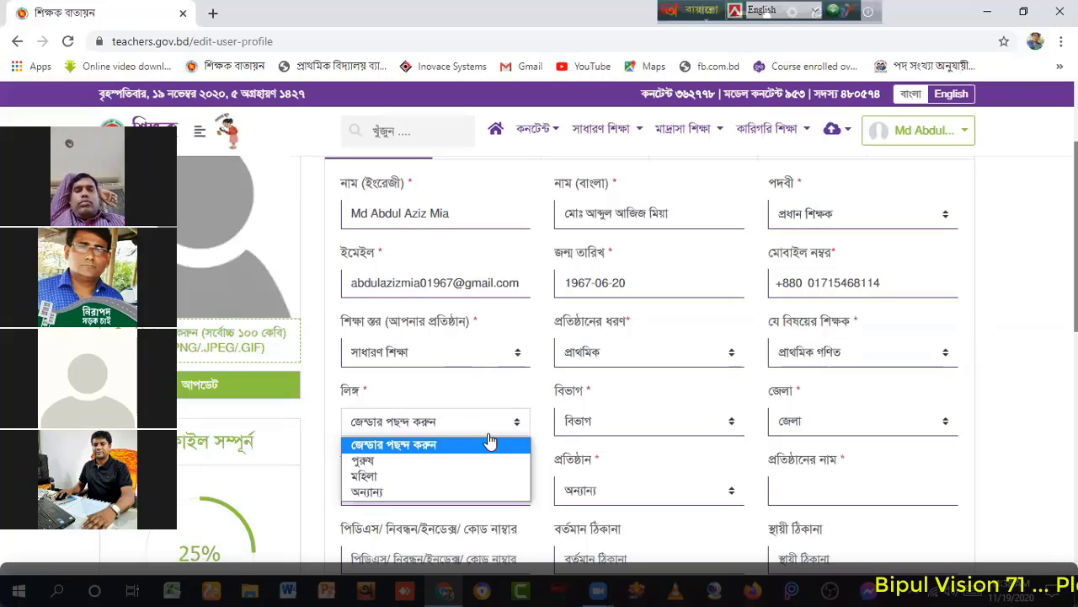
click(392, 463)
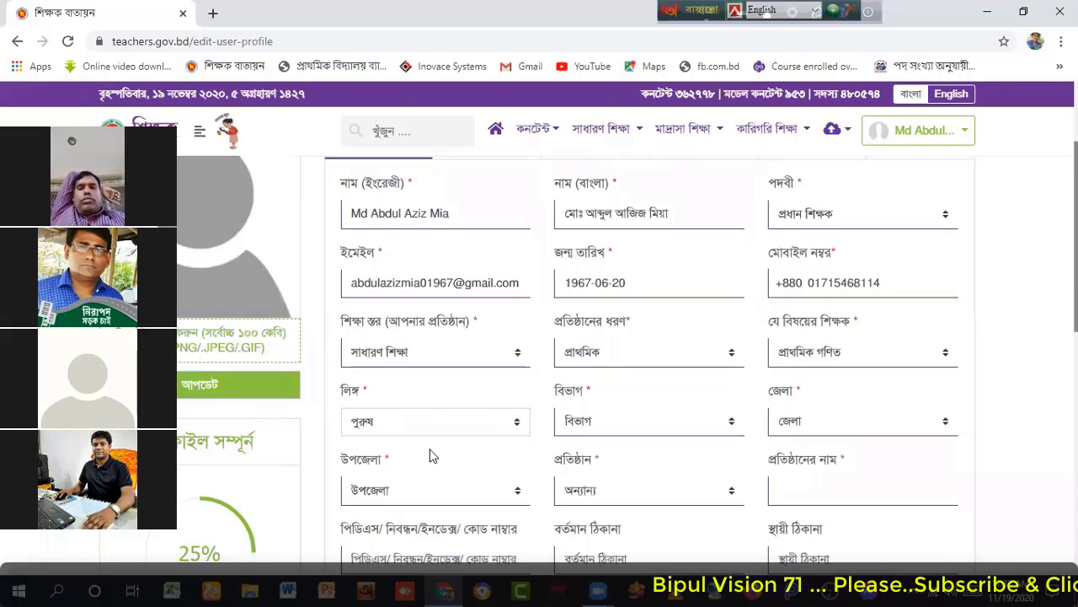
click(732, 423)
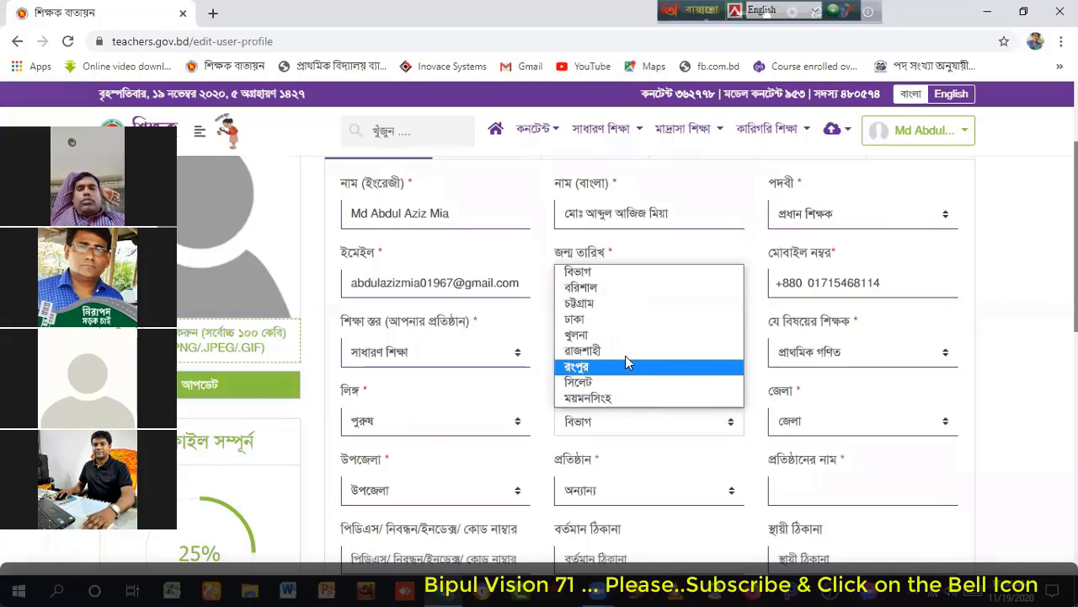
click(612, 336)
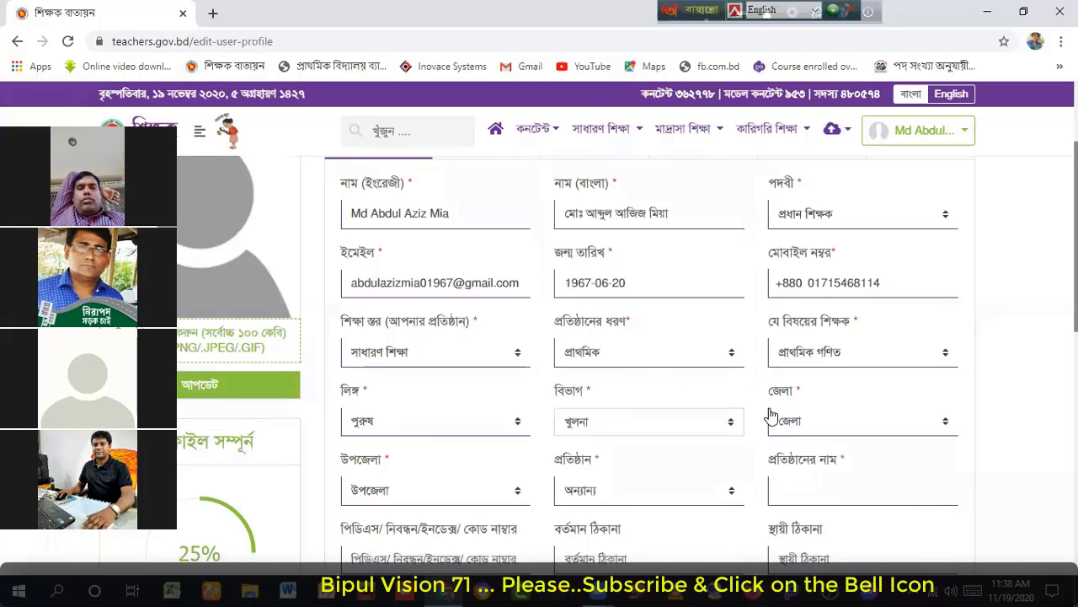
Step: Select district ঝিনাইদহ and upazila শৈলকুপা on the profile form
click(948, 424)
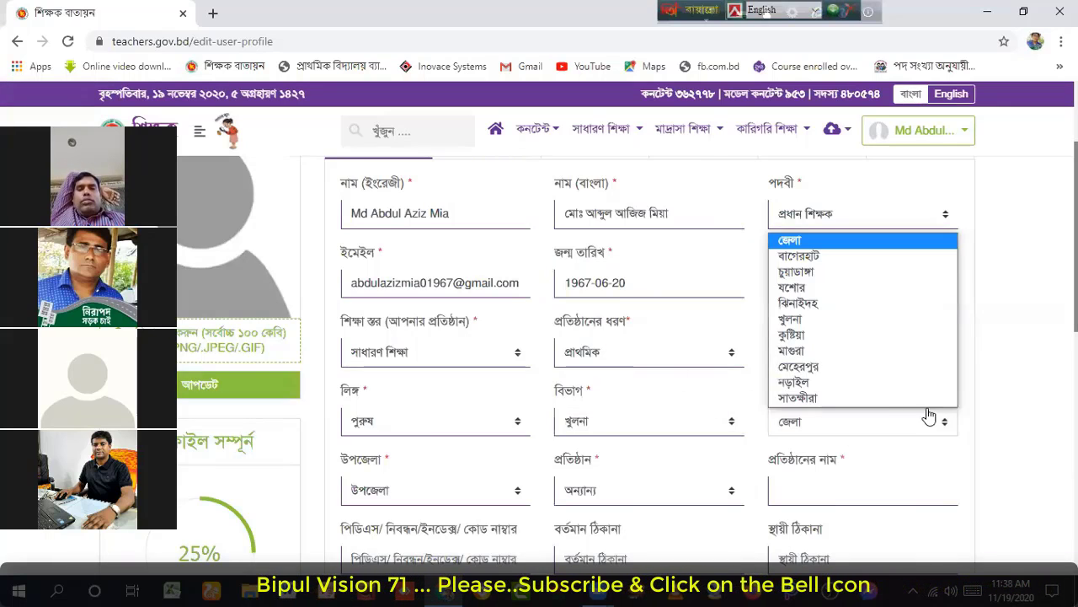
click(815, 303)
scroll(634, 373, down, 1)
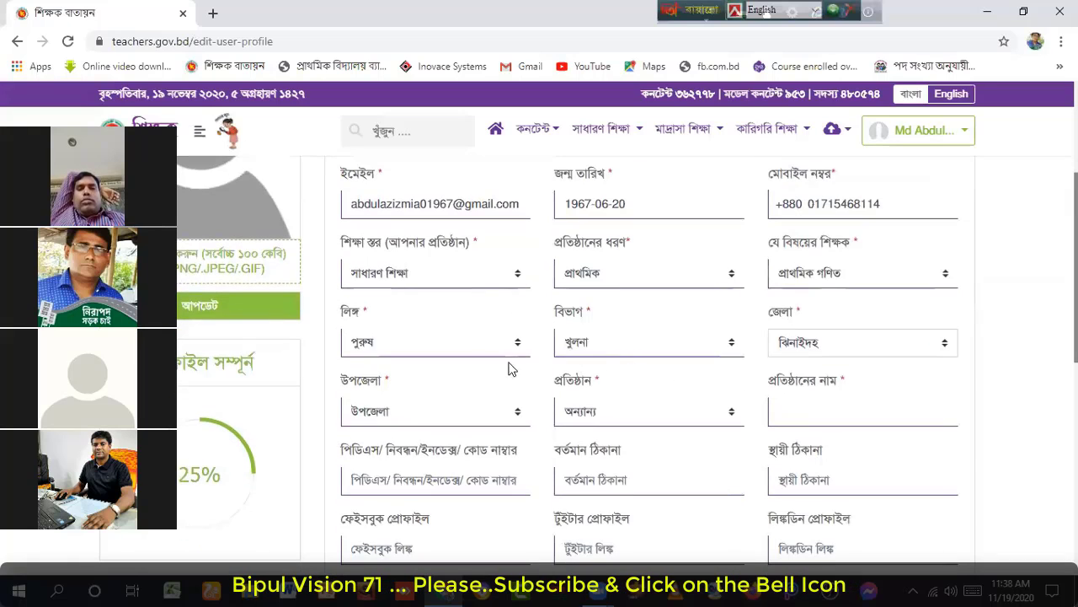
click(518, 413)
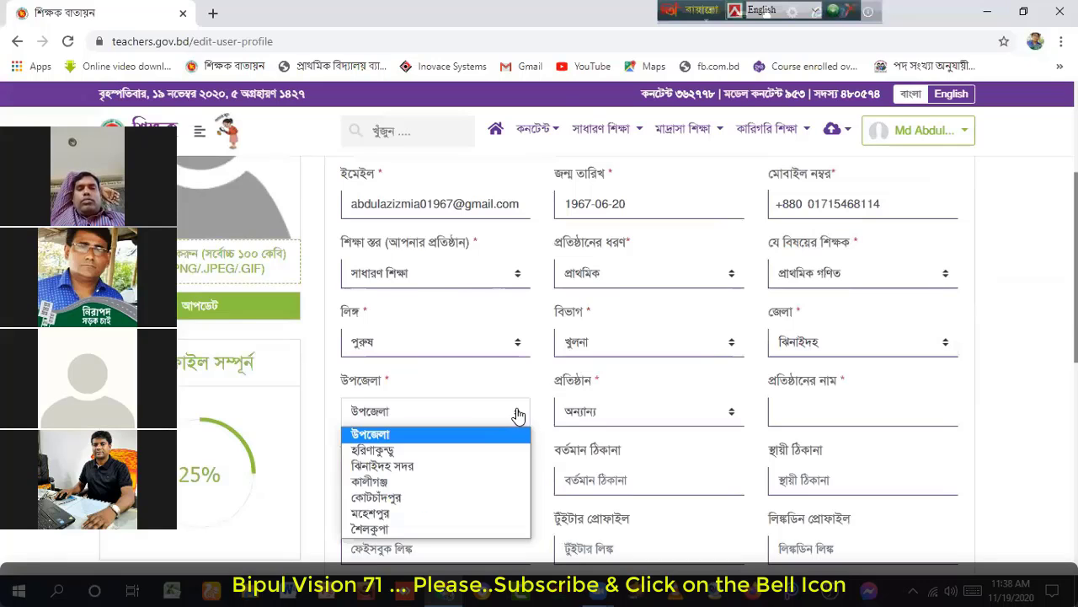
click(413, 529)
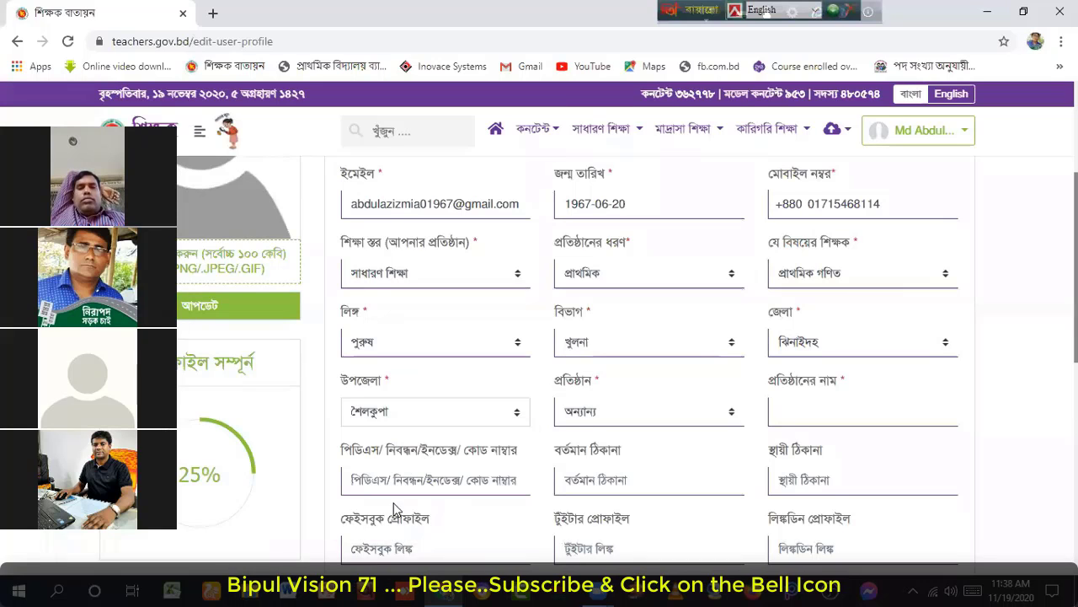
Step: Find and choose শৈলকুপা সরকারি প্রাথমিক বিদ্যালয় in the প্রতিষ্ঠান dropdown list
click(730, 414)
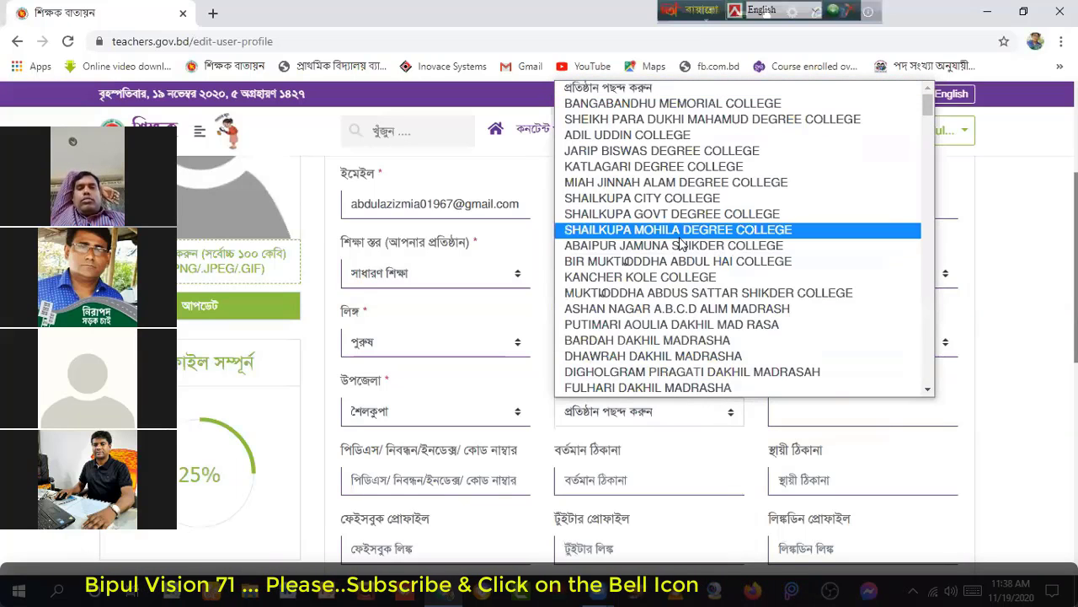
scroll(681, 244, down, 3)
scroll(680, 244, down, 7)
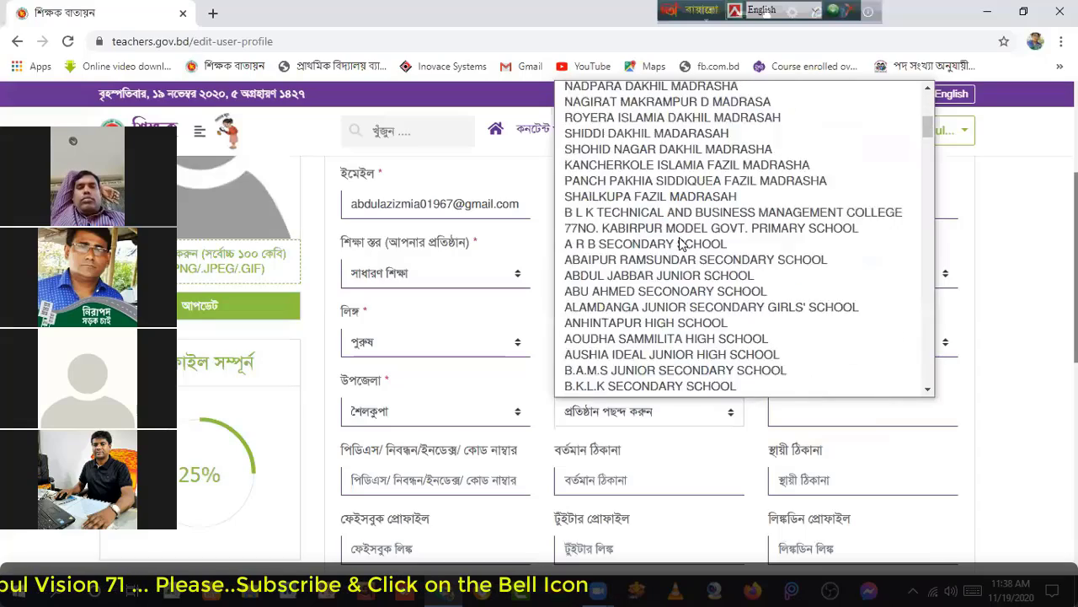
scroll(680, 243, up, 10)
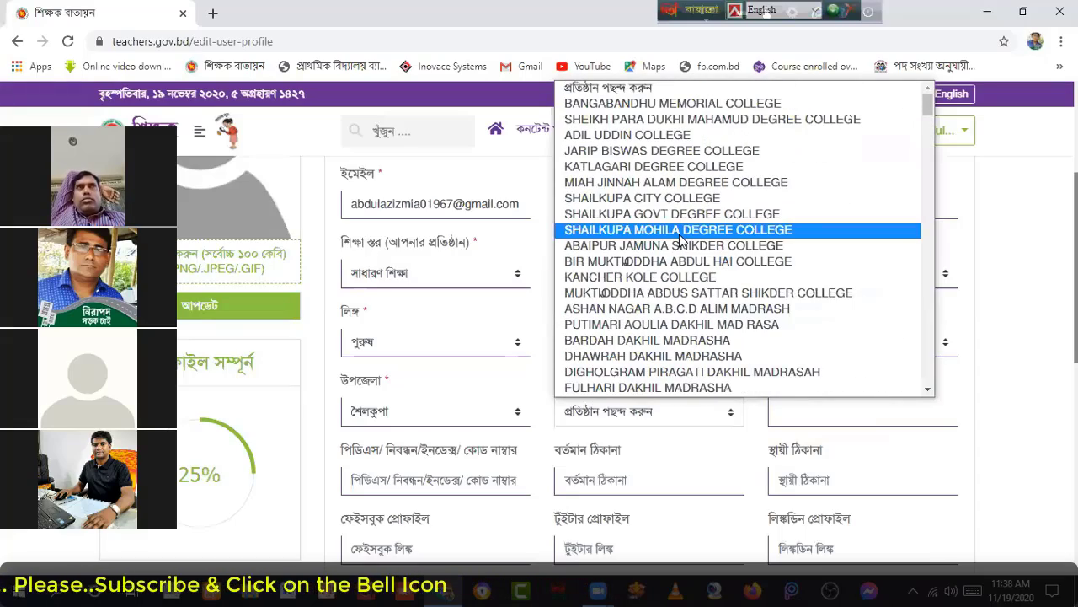
scroll(681, 241, down, 6)
scroll(681, 242, up, 5)
scroll(681, 242, down, 8)
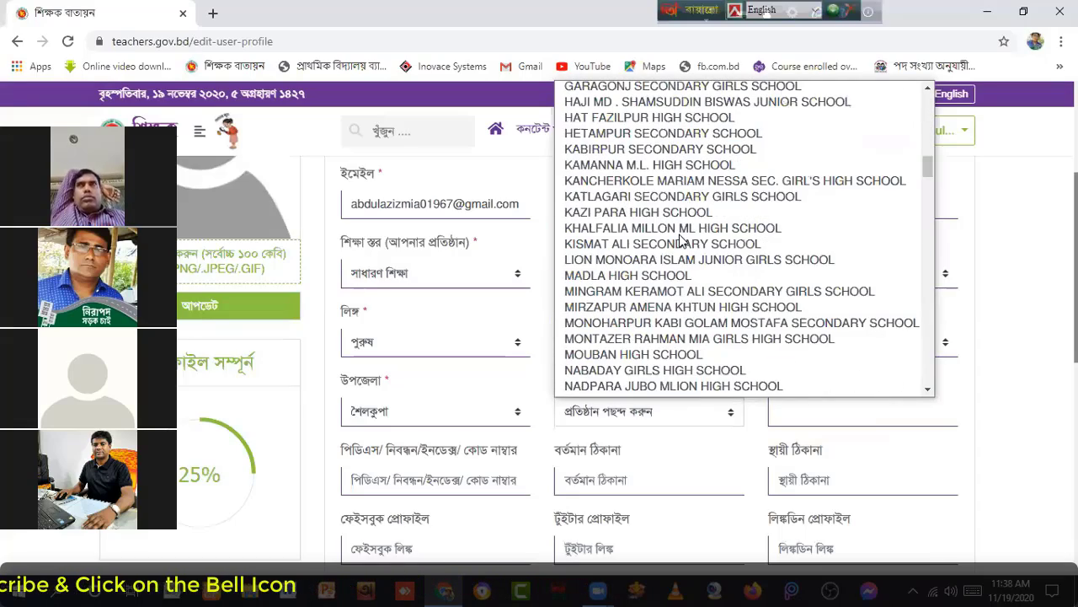
scroll(681, 241, up, 4)
scroll(681, 241, down, 6)
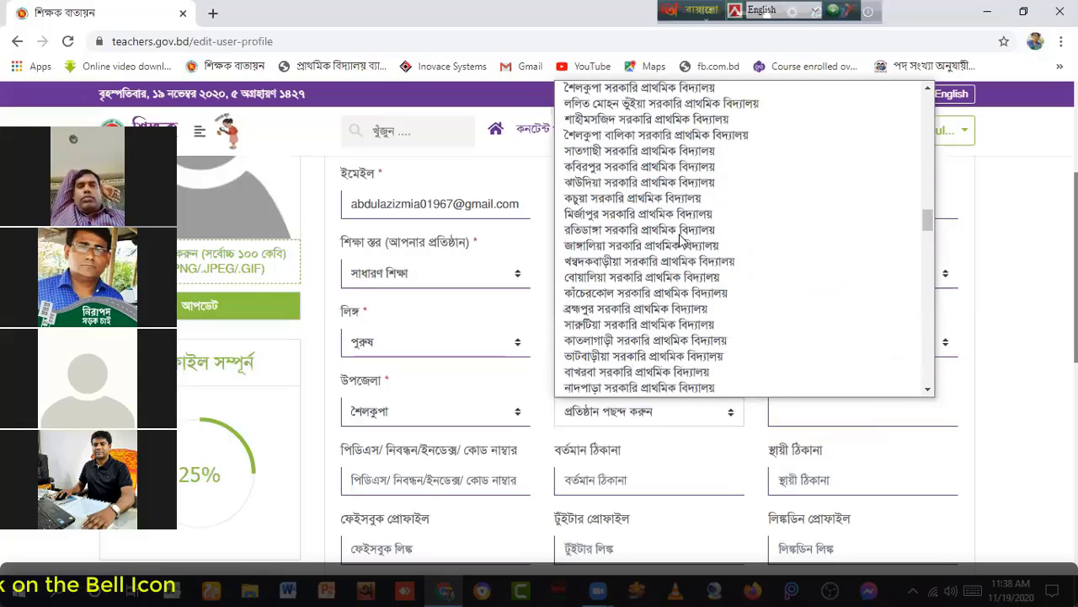
scroll(680, 240, up, 4)
scroll(680, 236, down, 5)
scroll(680, 232, up, 5)
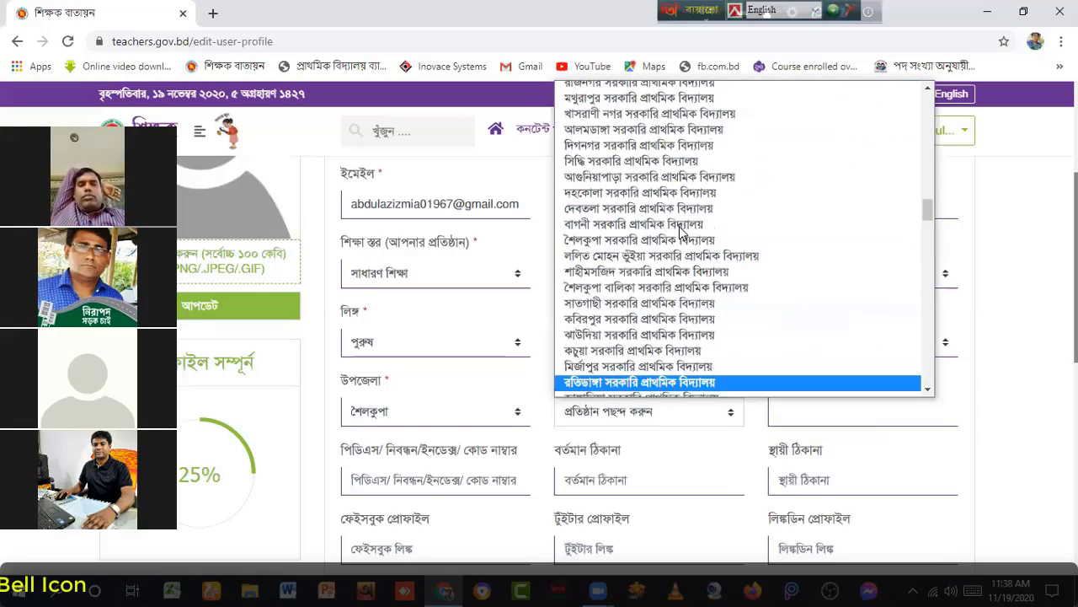
scroll(681, 233, down, 5)
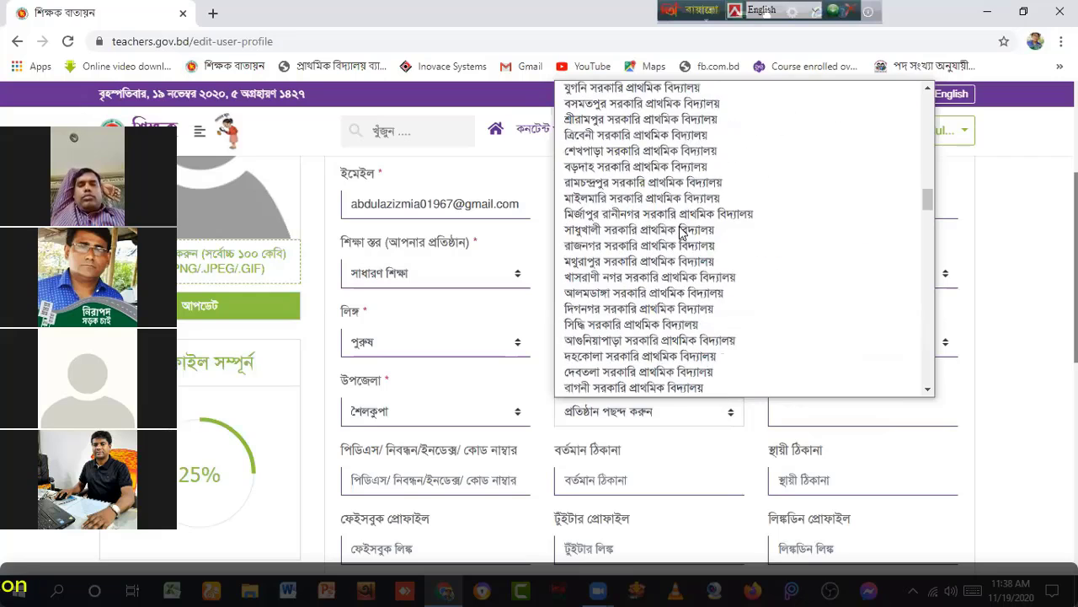
scroll(679, 227, up, 5)
scroll(666, 211, down, 2)
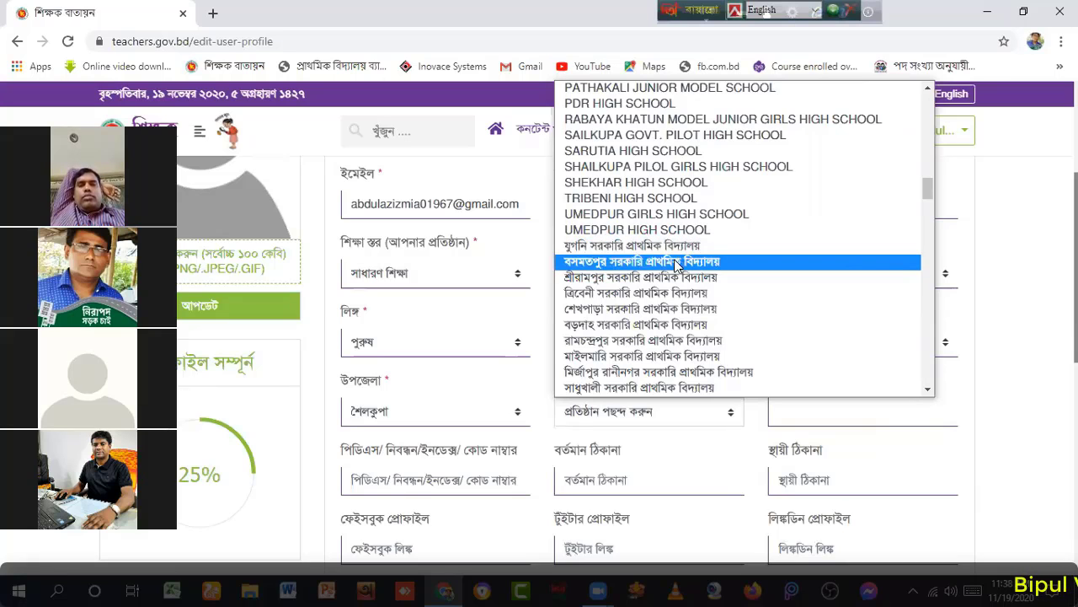
scroll(638, 281, down, 3)
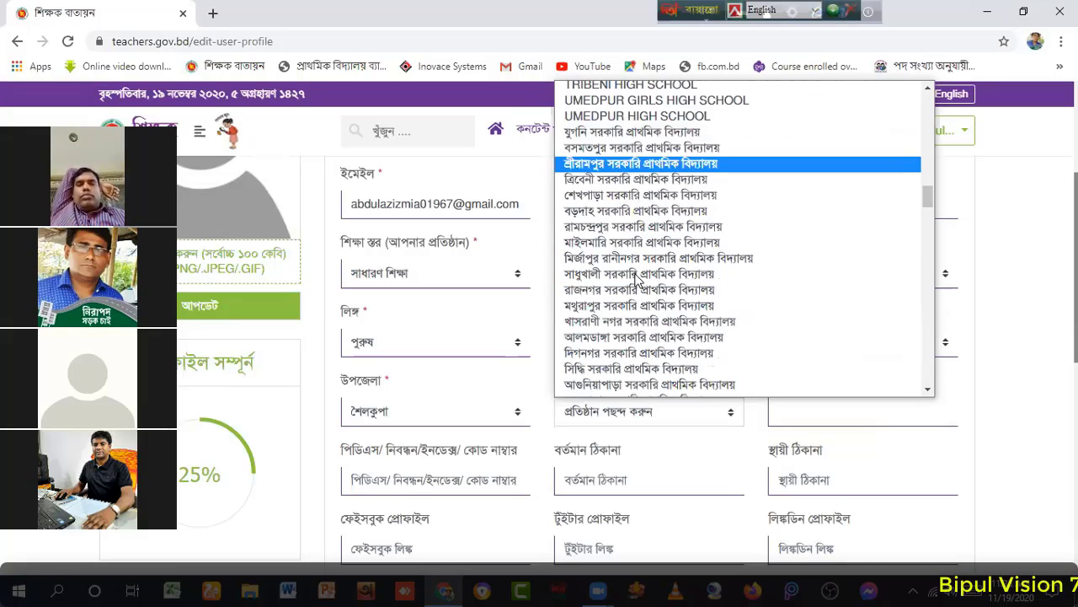
scroll(638, 269, down, 1)
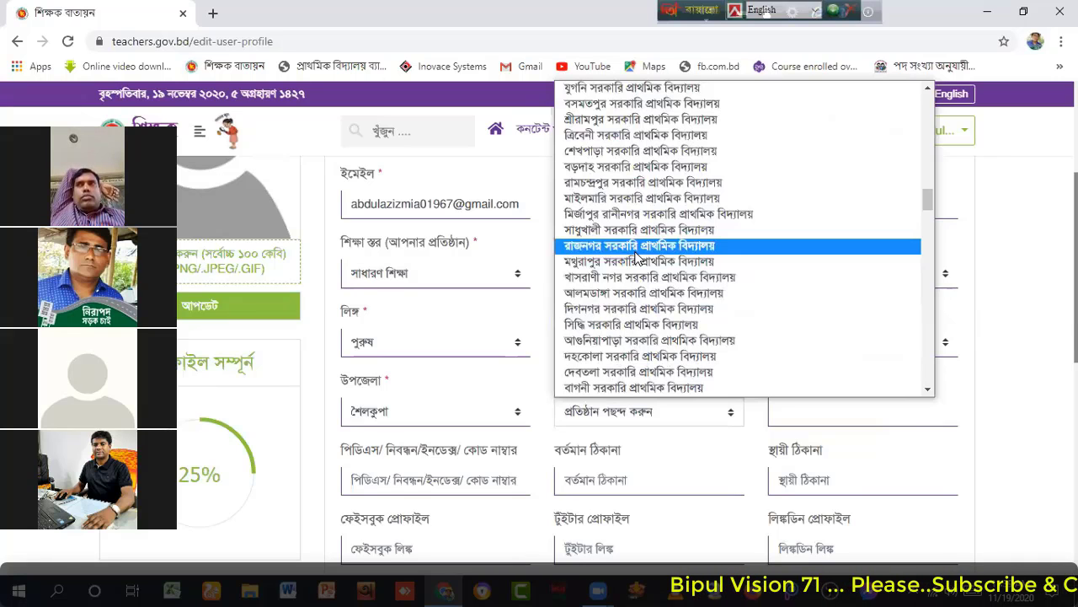
scroll(661, 250, down, 10)
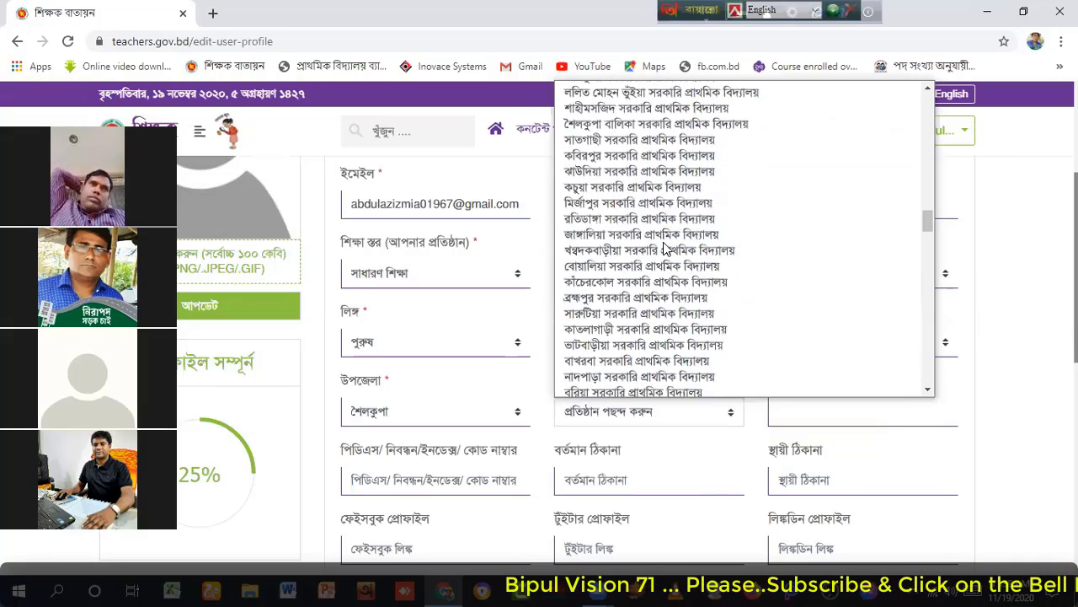
scroll(663, 249, down, 5)
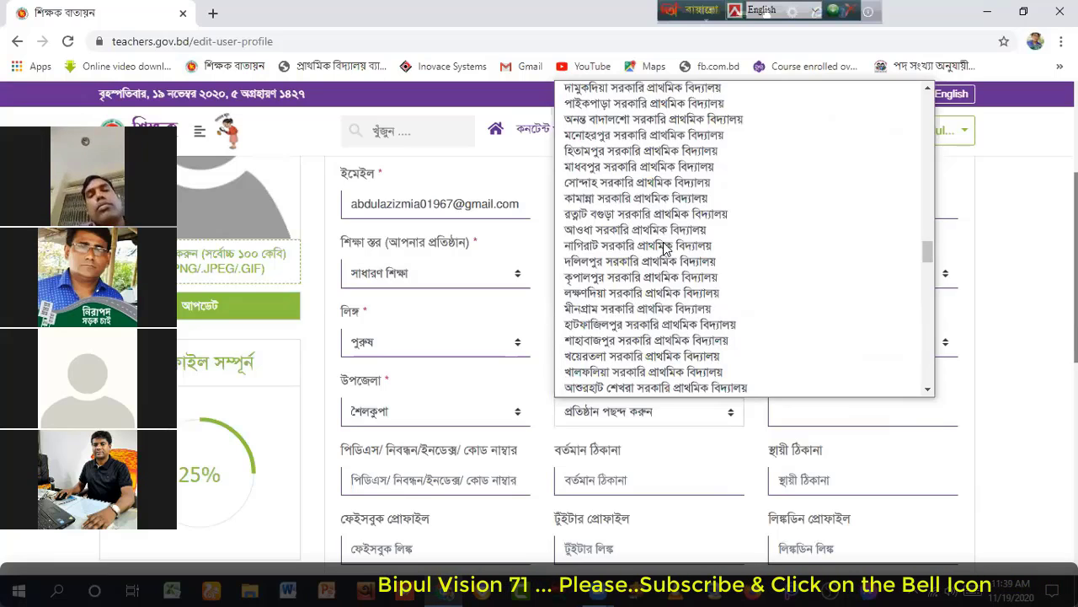
scroll(663, 248, down, 15)
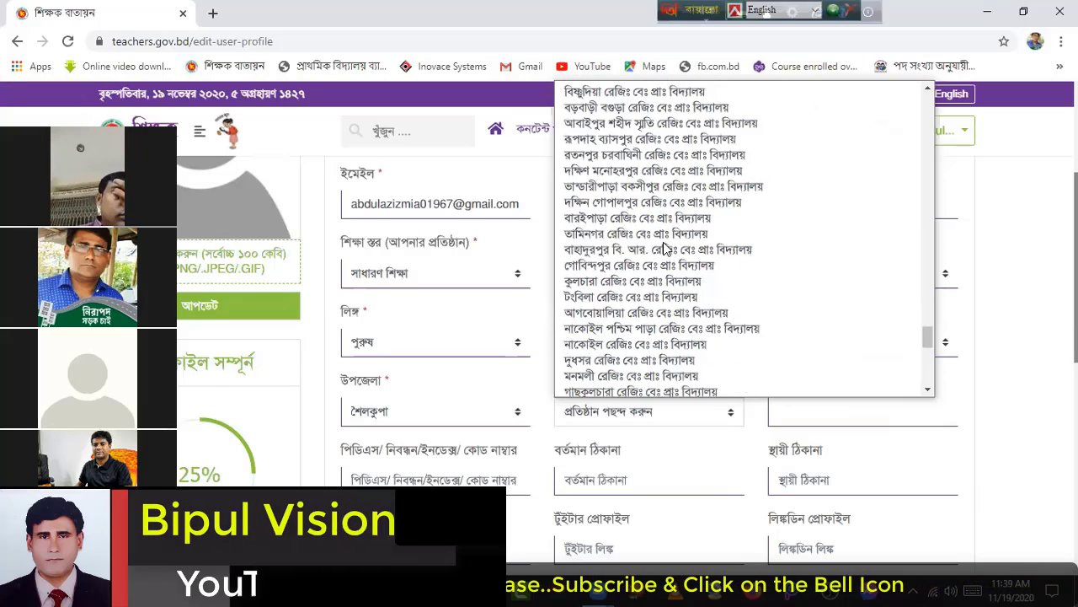
scroll(663, 248, down, 10)
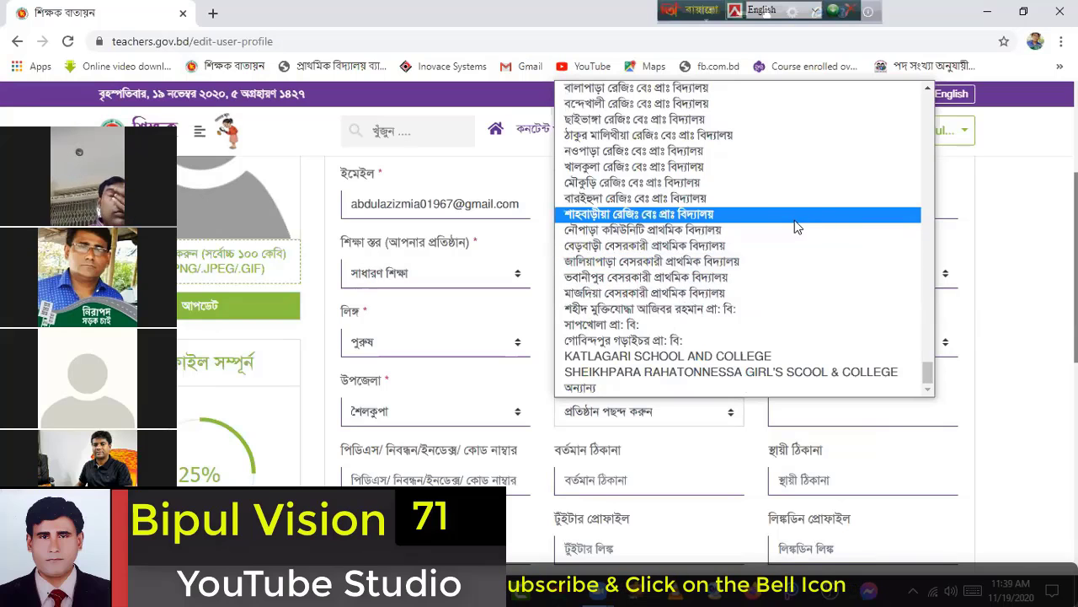
scroll(654, 260, up, 5)
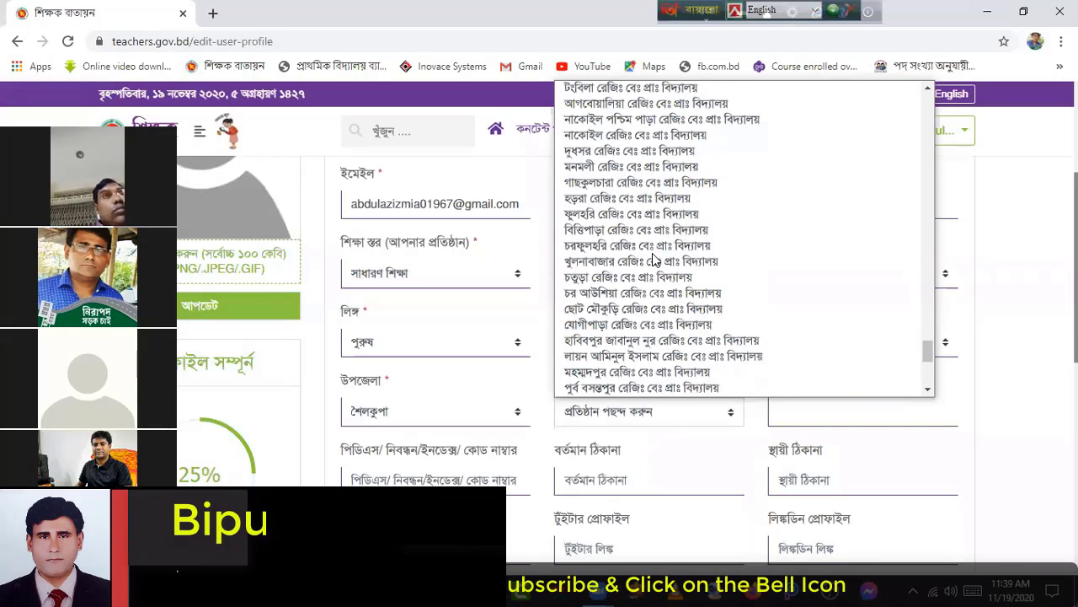
scroll(654, 260, up, 10)
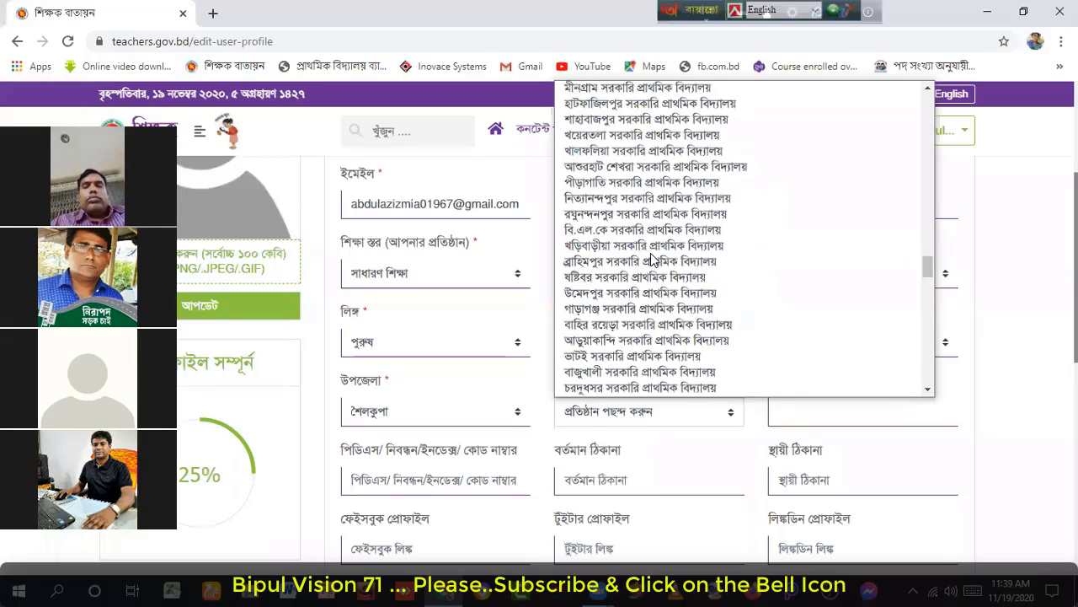
scroll(651, 259, up, 8)
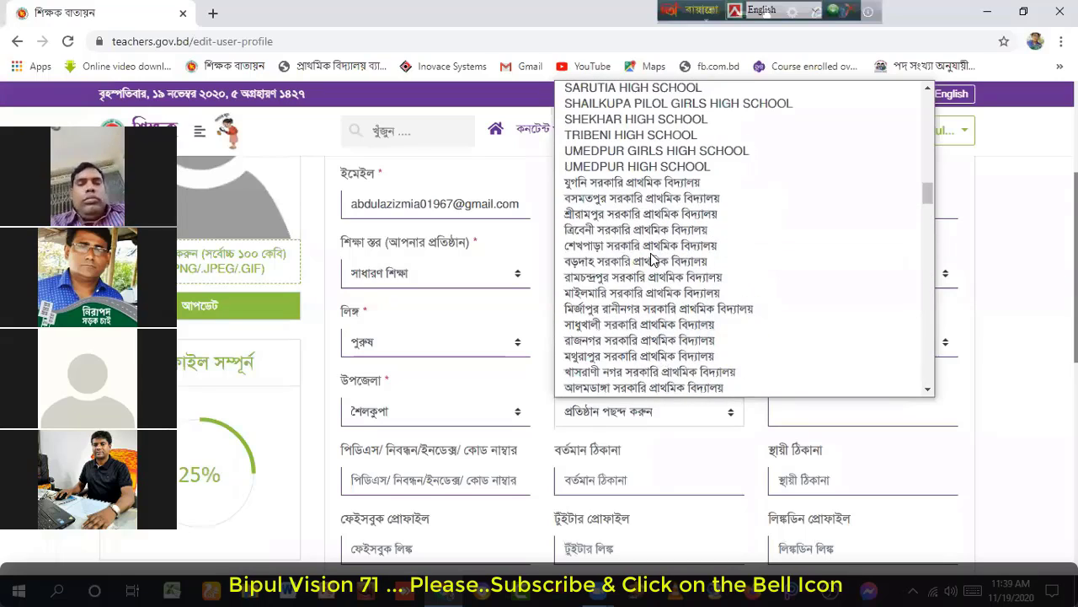
scroll(652, 260, down, 3)
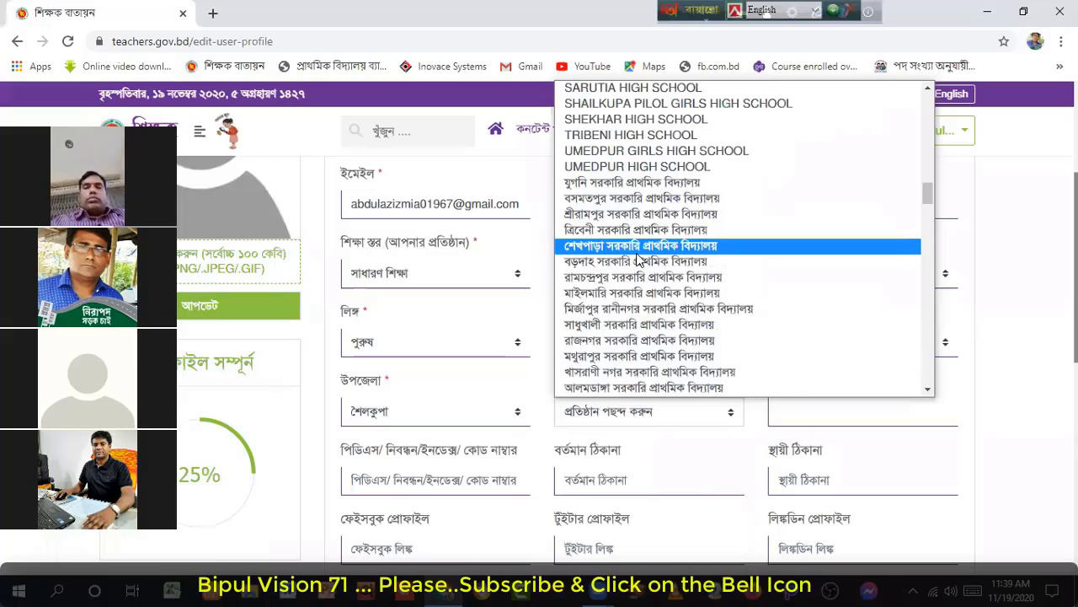
scroll(638, 260, down, 3)
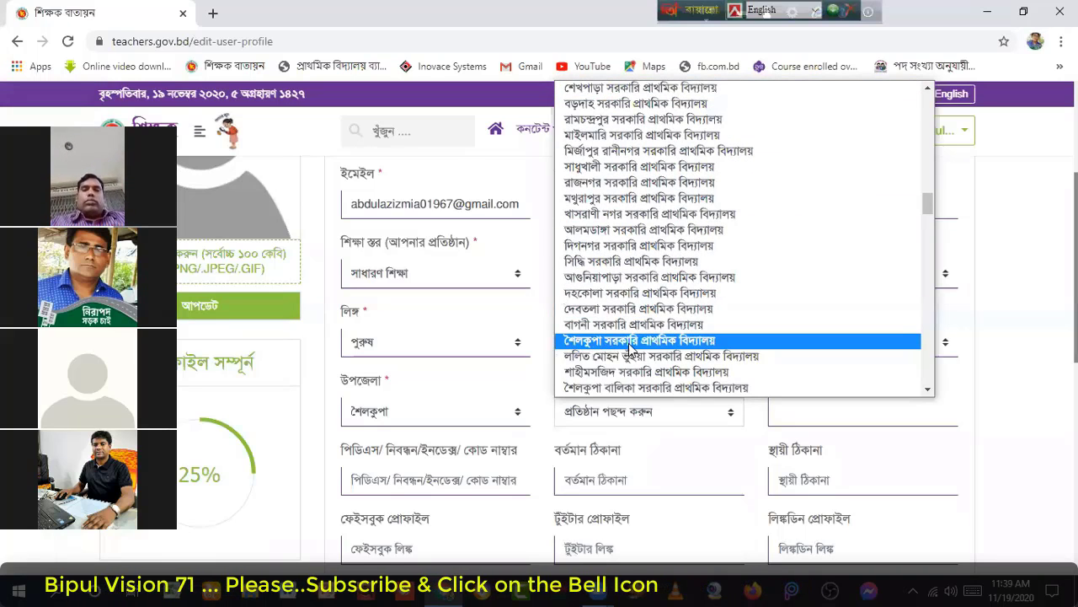
click(694, 346)
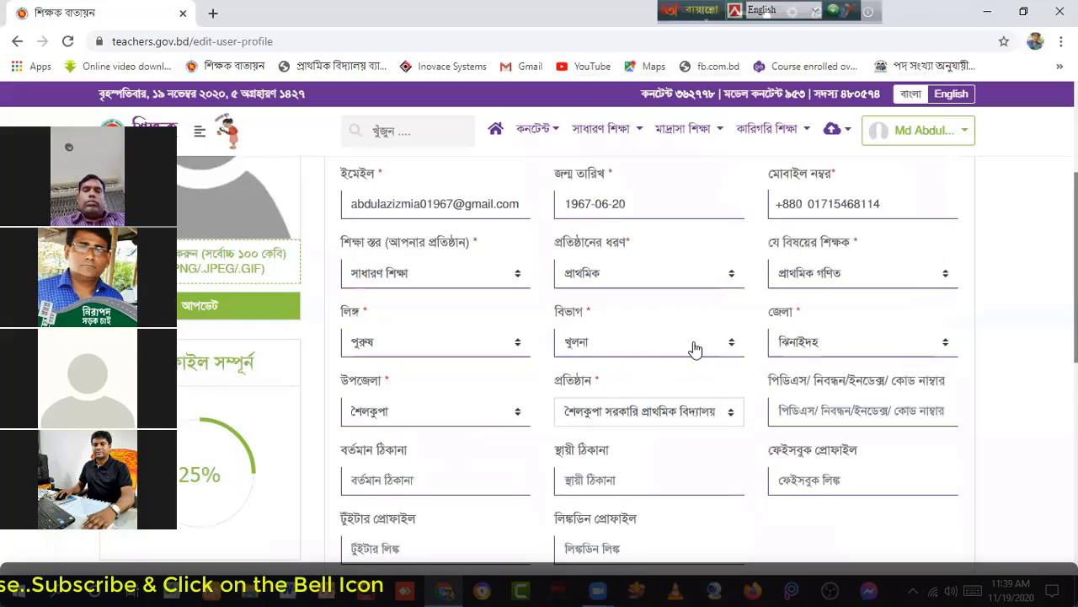
scroll(694, 347, down, 1)
scroll(694, 347, down, 1)
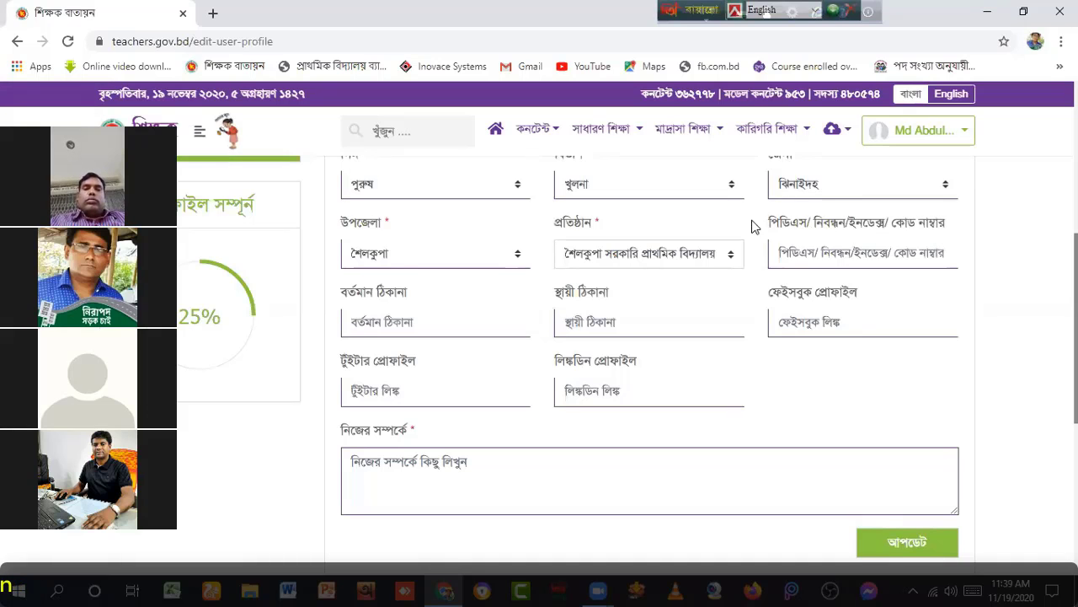
scroll(665, 228, up, 1)
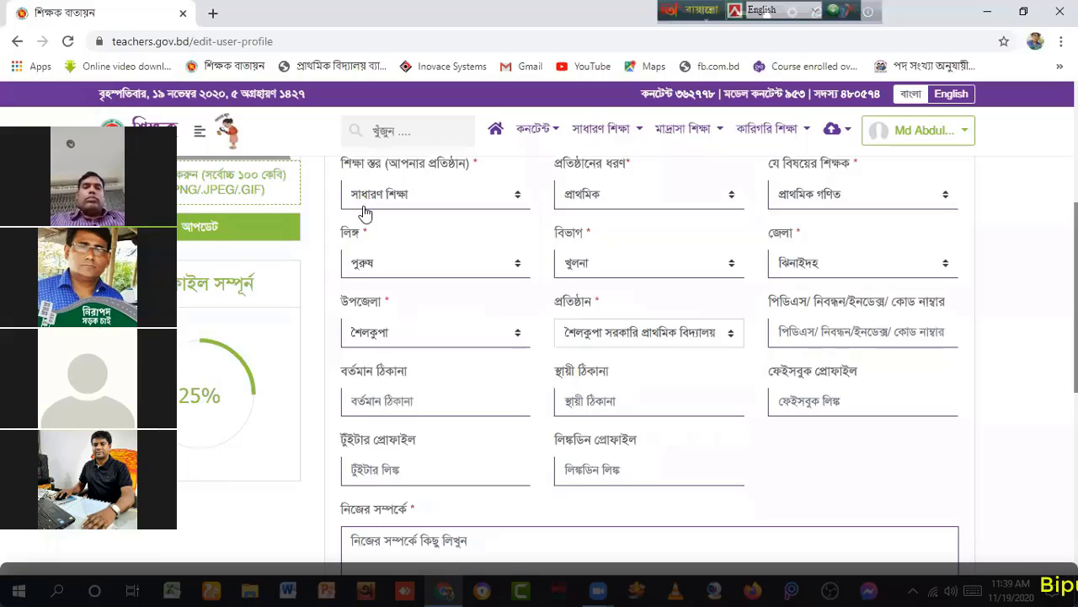
scroll(365, 214, up, 1)
scroll(455, 349, down, 1)
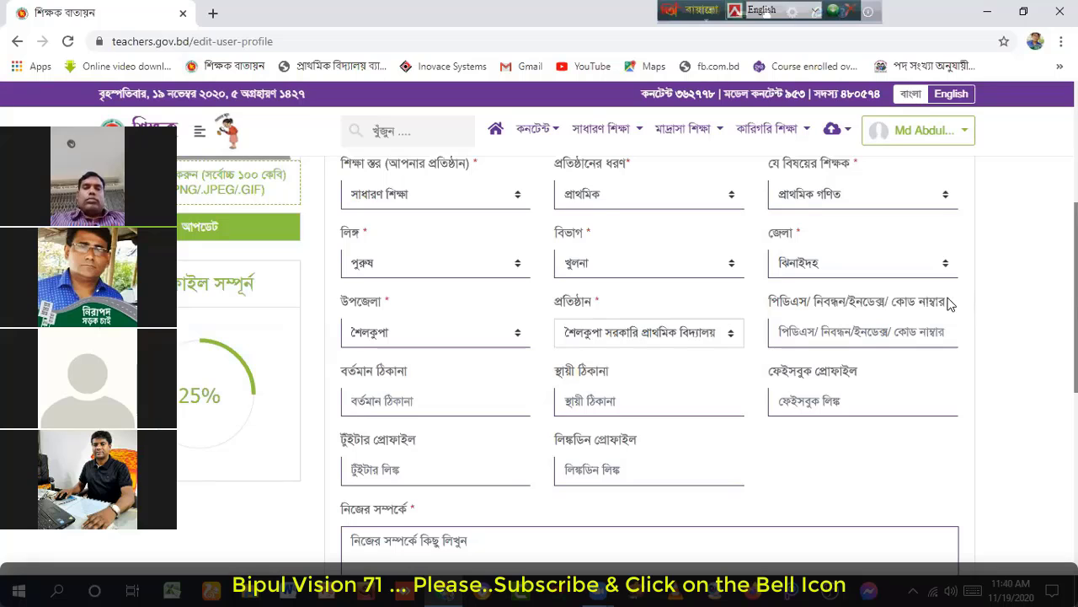
scroll(819, 330, down, 1)
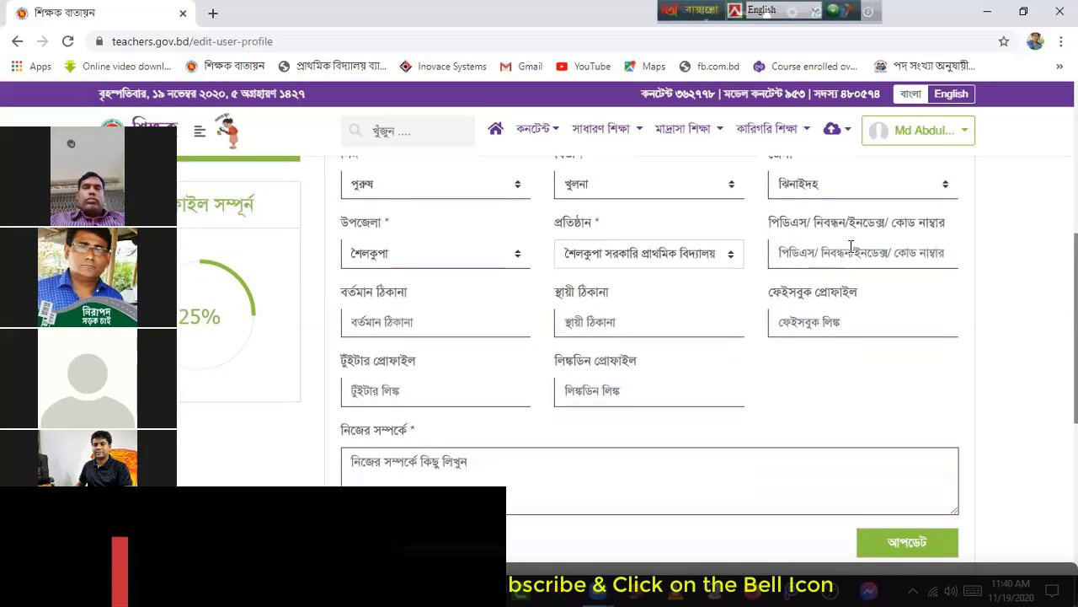
click(375, 316)
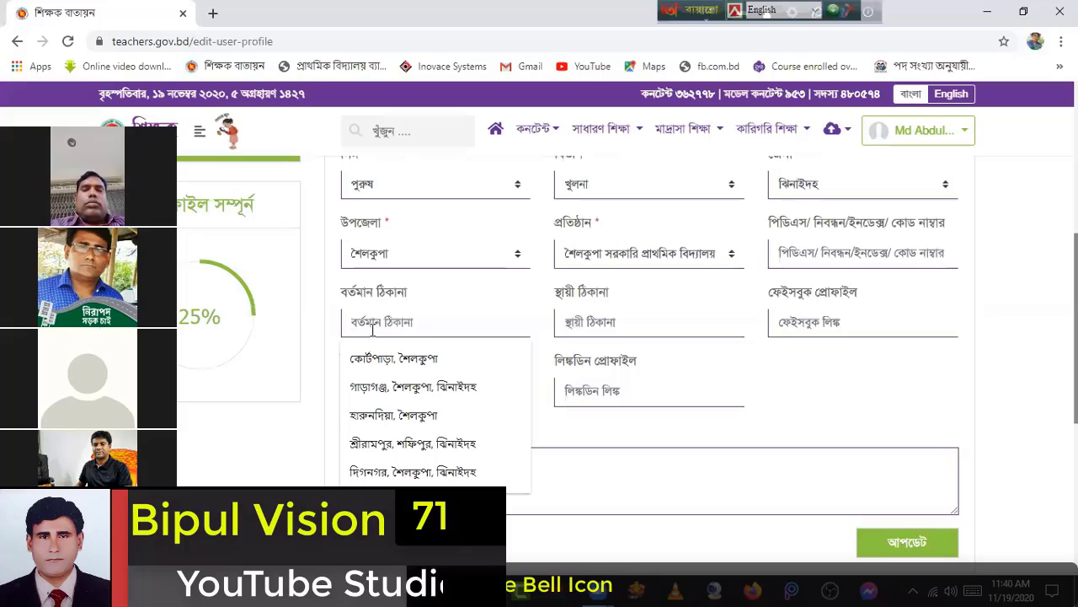
click(414, 343)
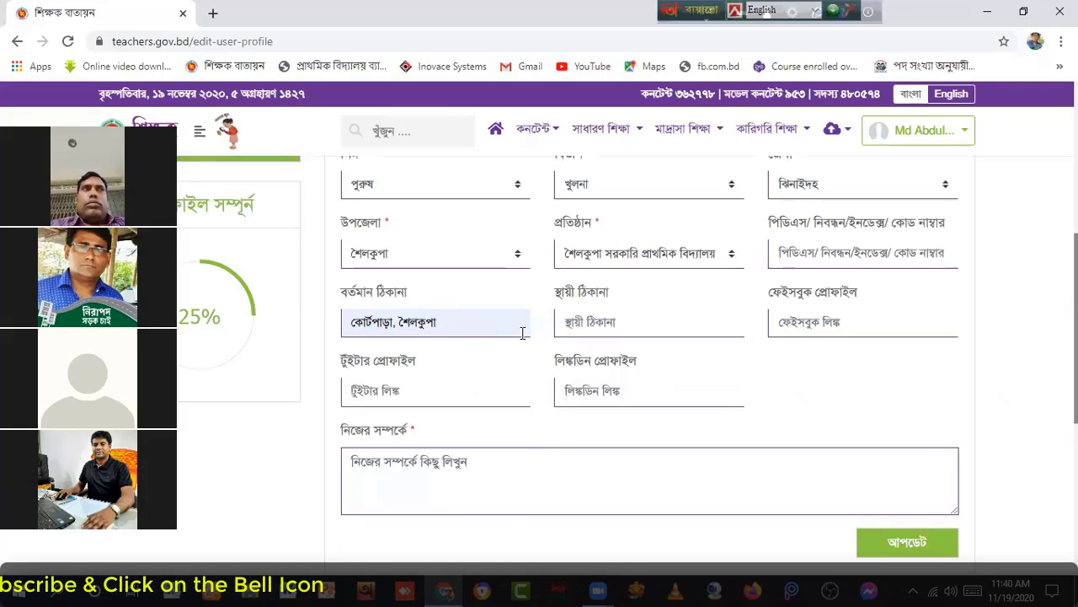
click(591, 322)
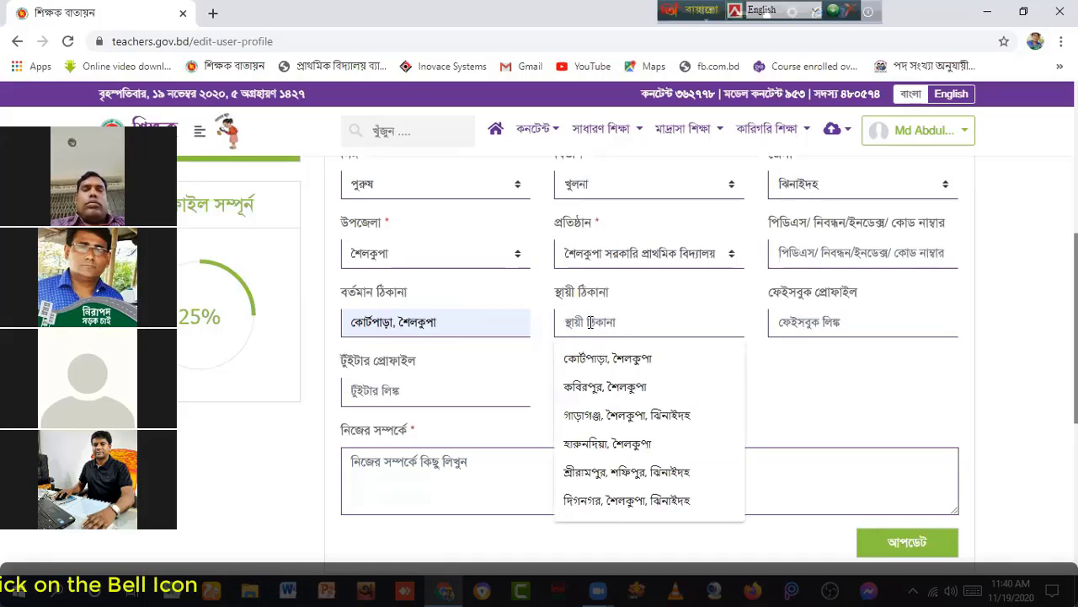
click(607, 358)
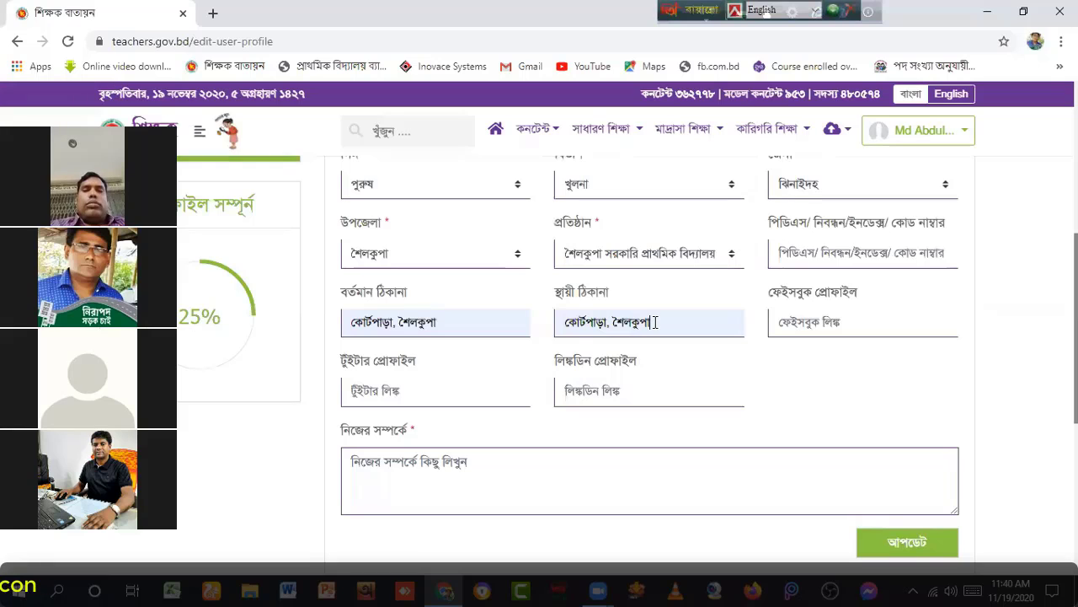
scroll(827, 320, down, 1)
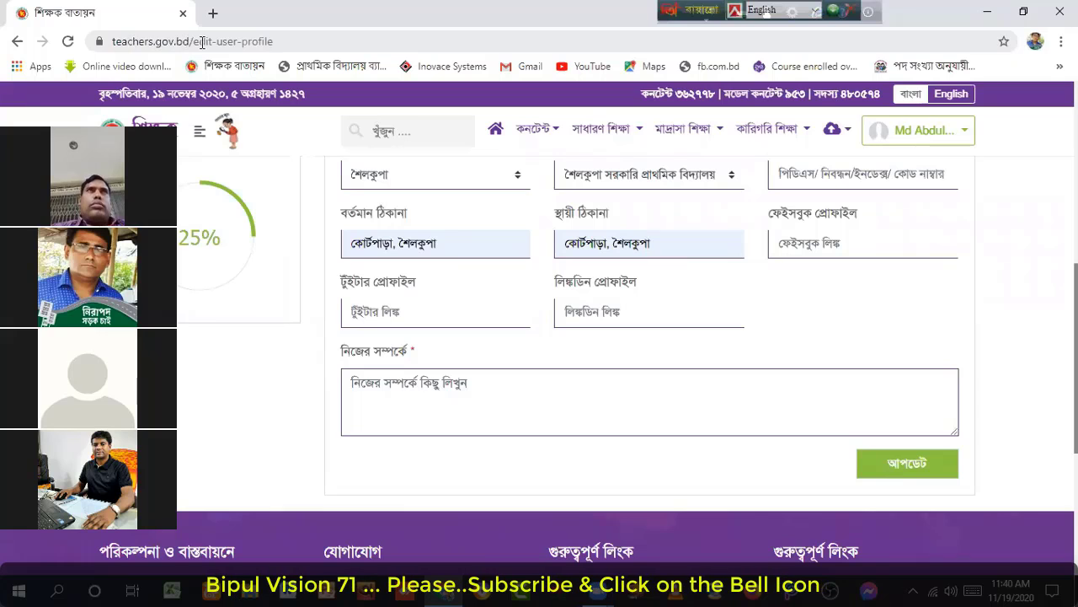
click(124, 41)
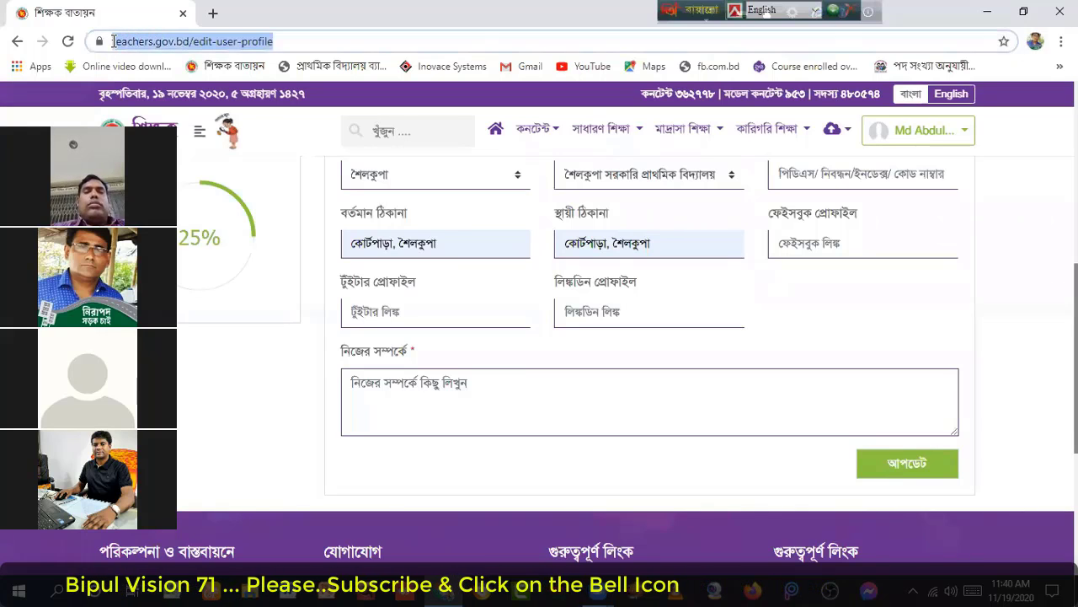
right_click(173, 41)
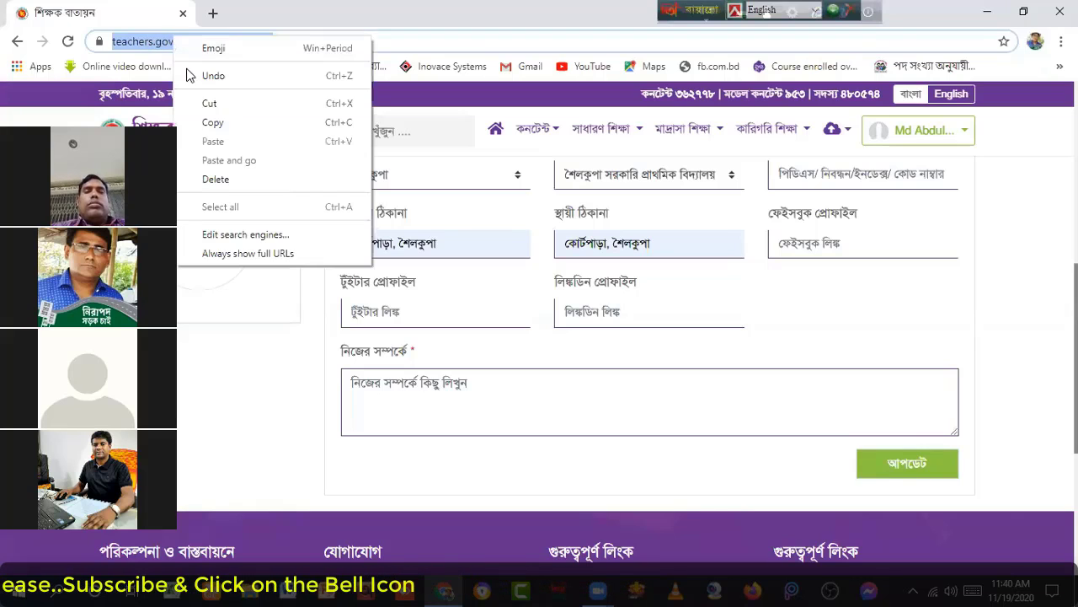
click(211, 127)
click(292, 41)
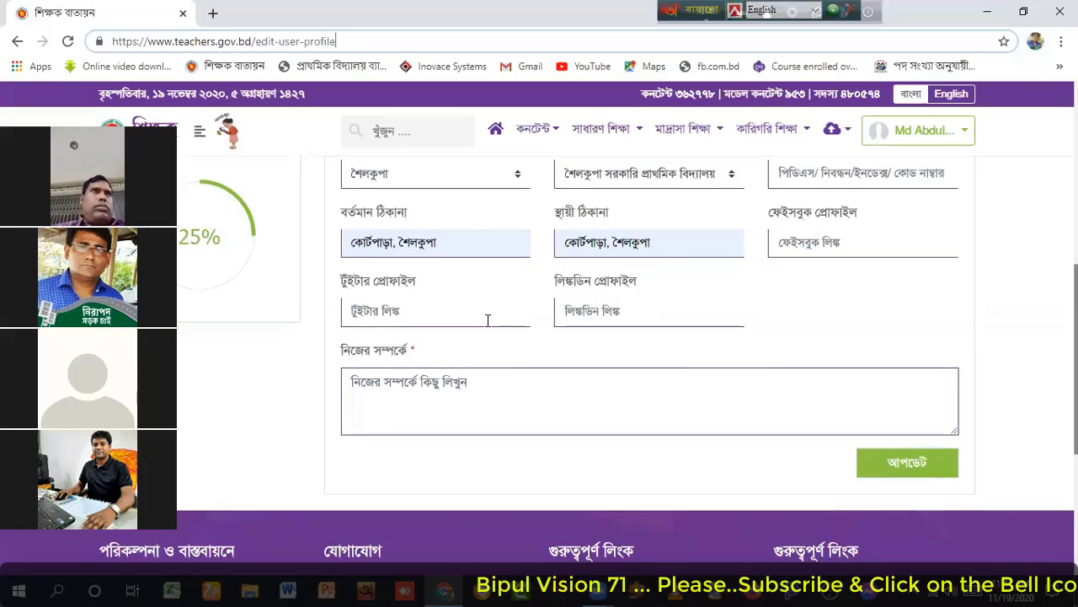
scroll(472, 315, down, 1)
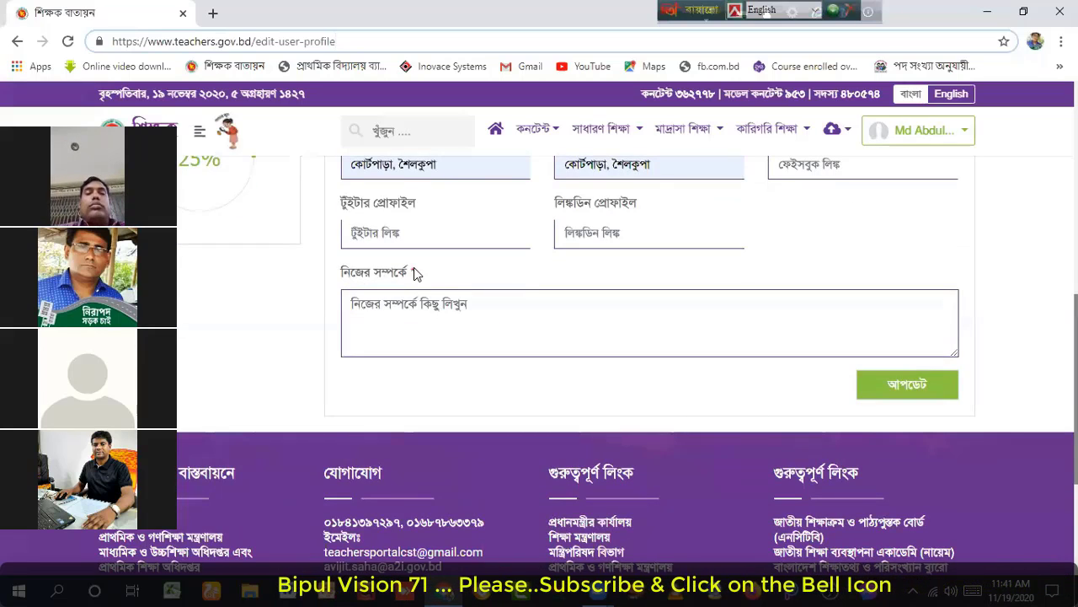
Step: Enter 'আমি একজন শিক্ষক।' in the নিজের সম্পর্কে field using Avro phonetic typing
click(369, 312)
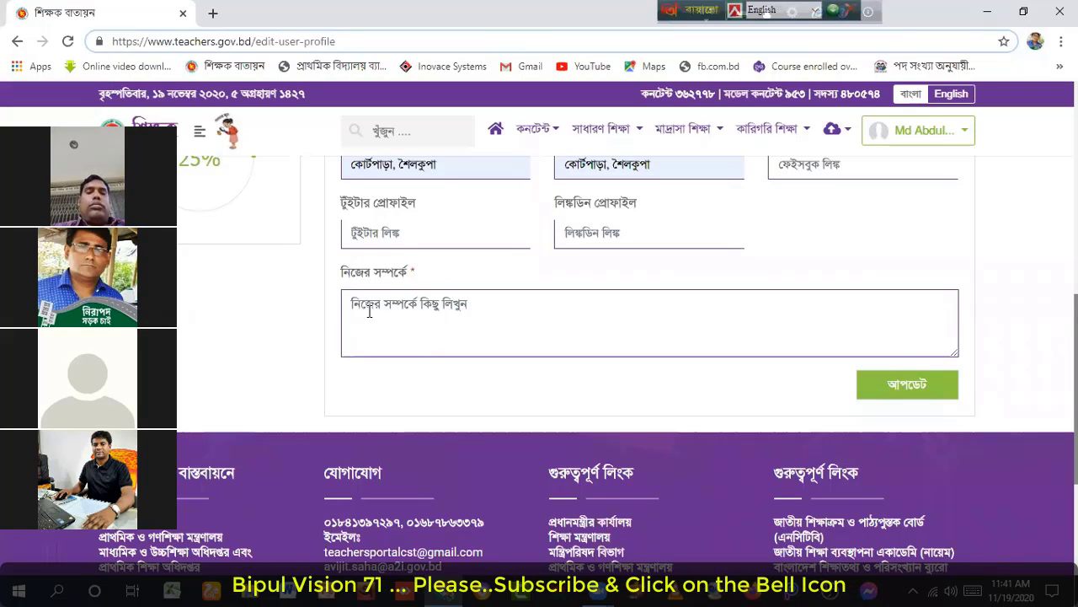
click(369, 311)
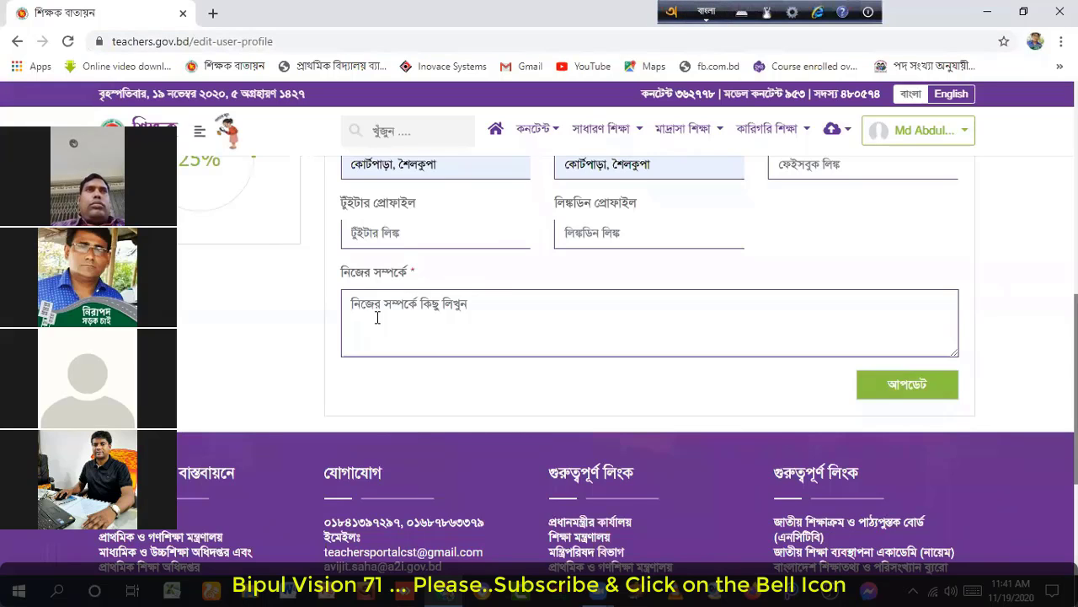
text(ami)
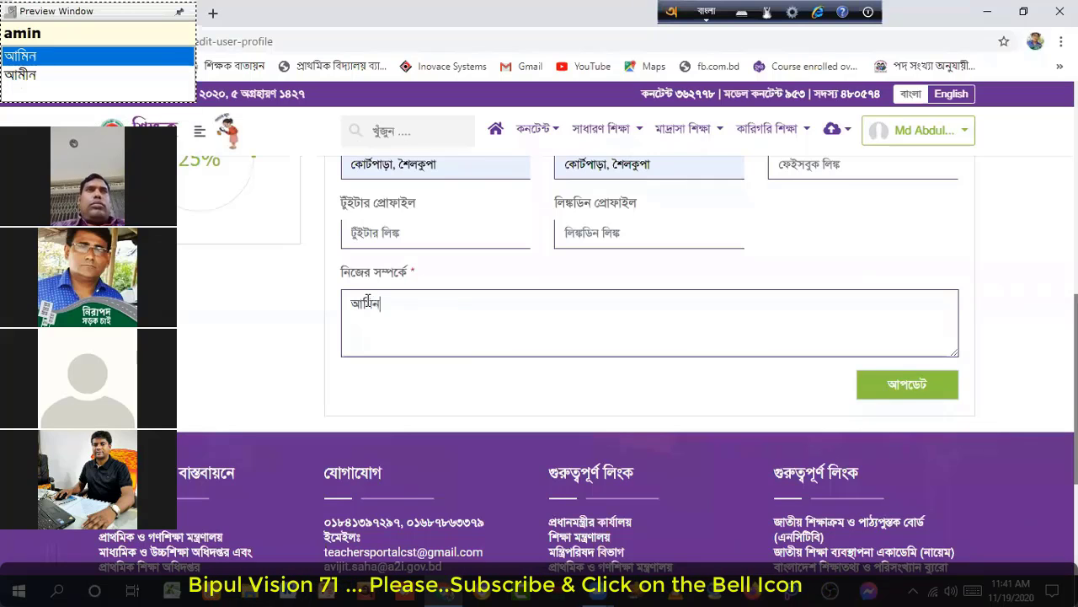
text(n)
key(BackSpace)
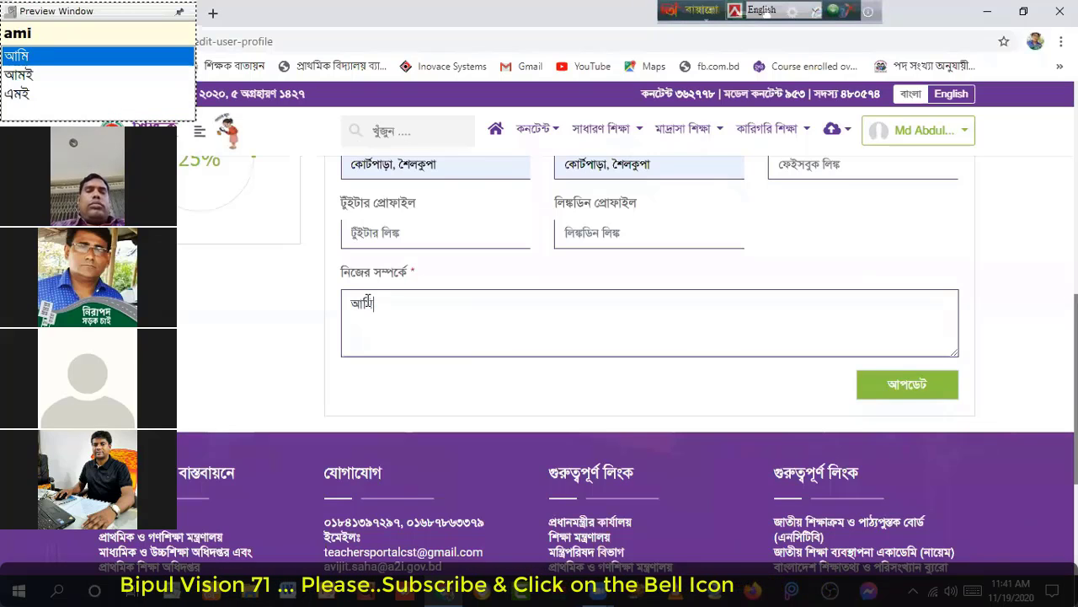
text(koj)
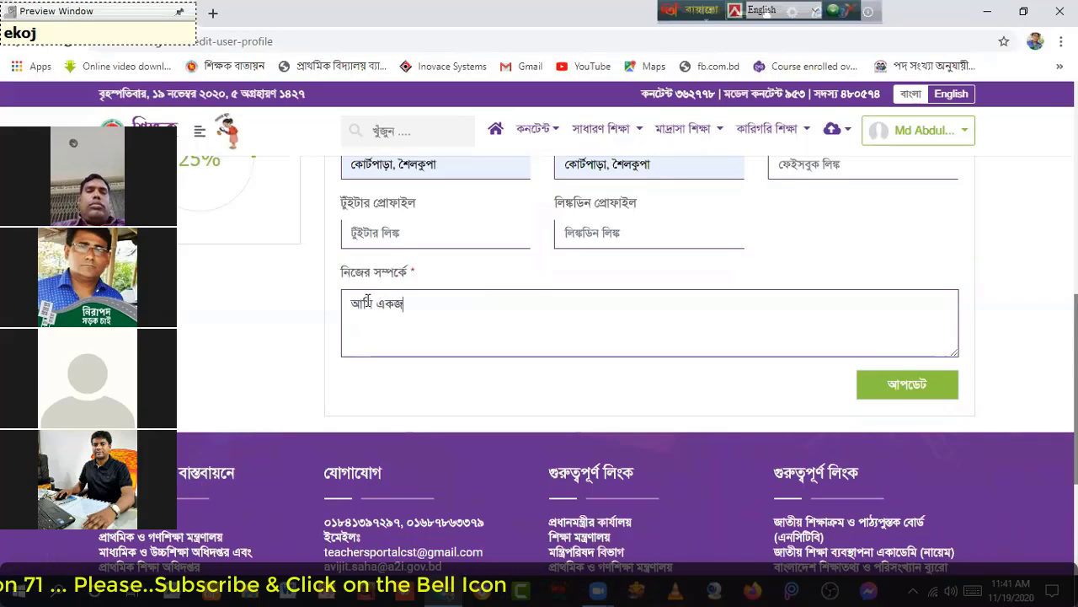
text(on s)
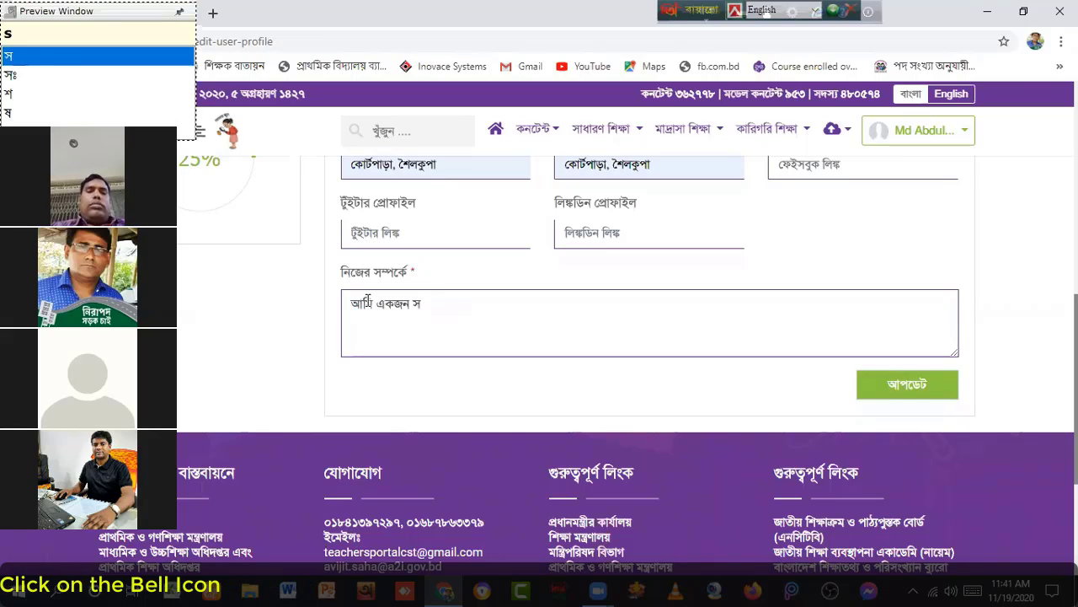
text(hi)
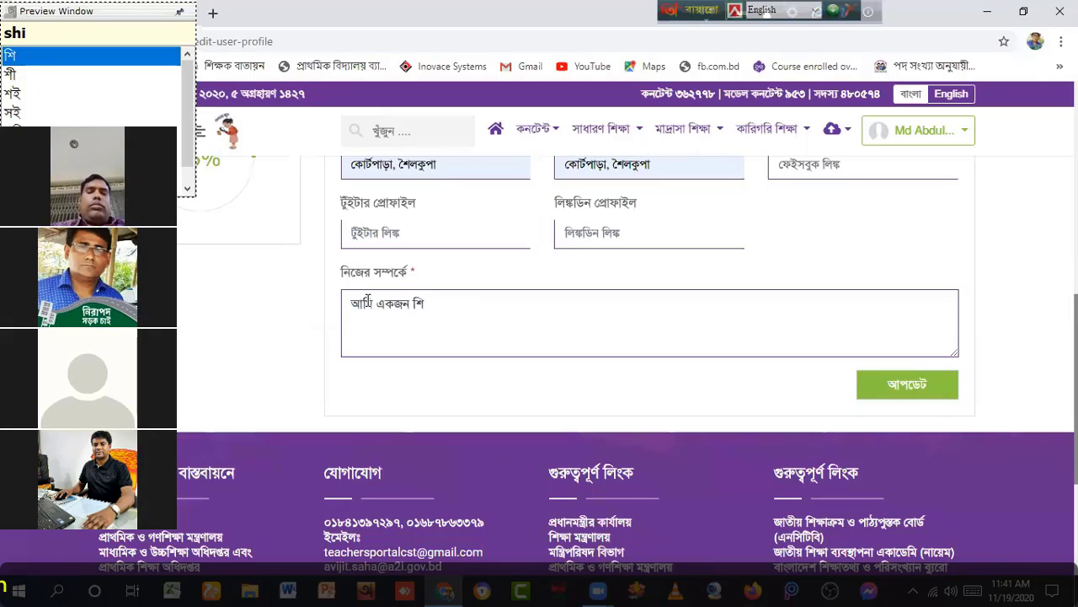
text(k)
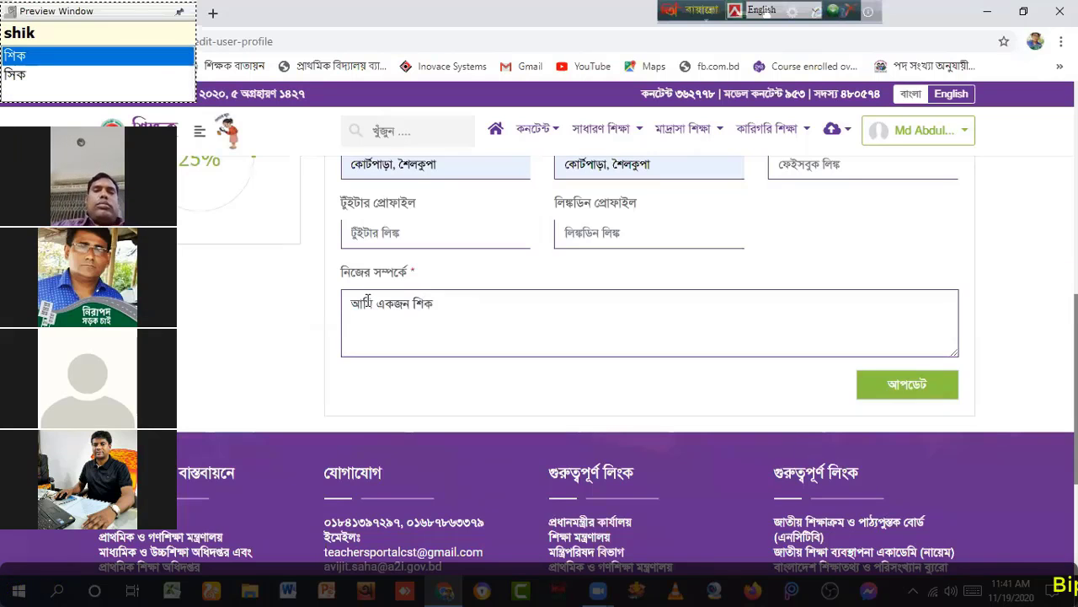
text(S)
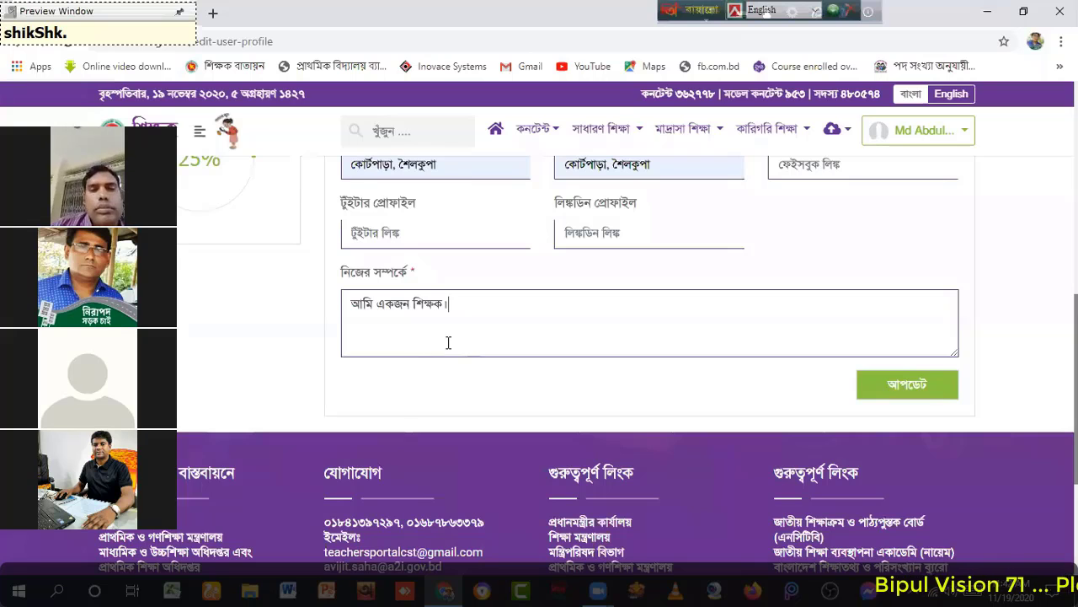
scroll(471, 333, up, 10)
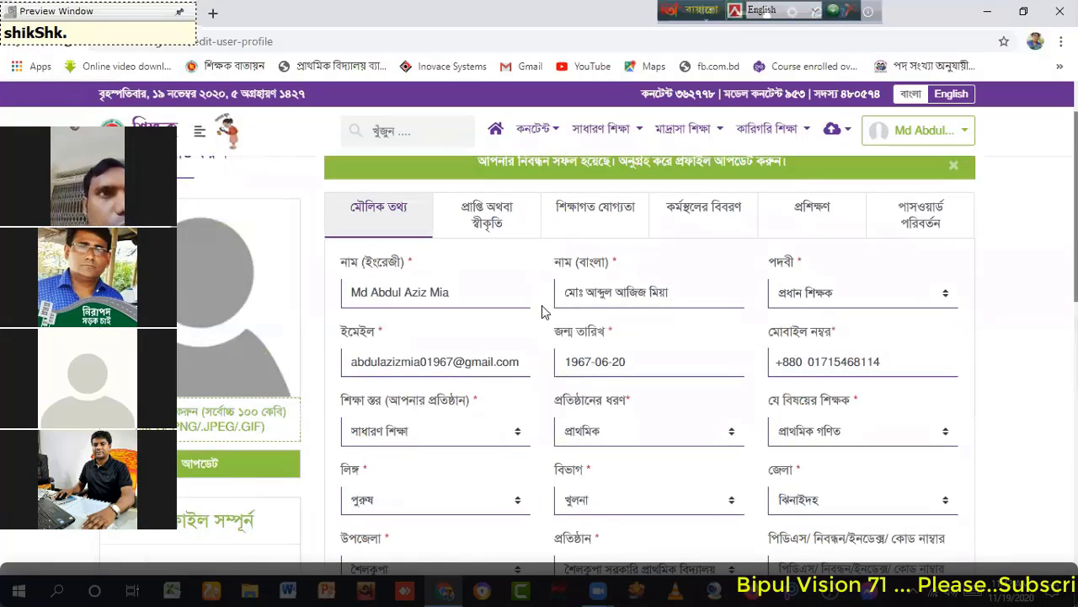
scroll(590, 305, down, 3)
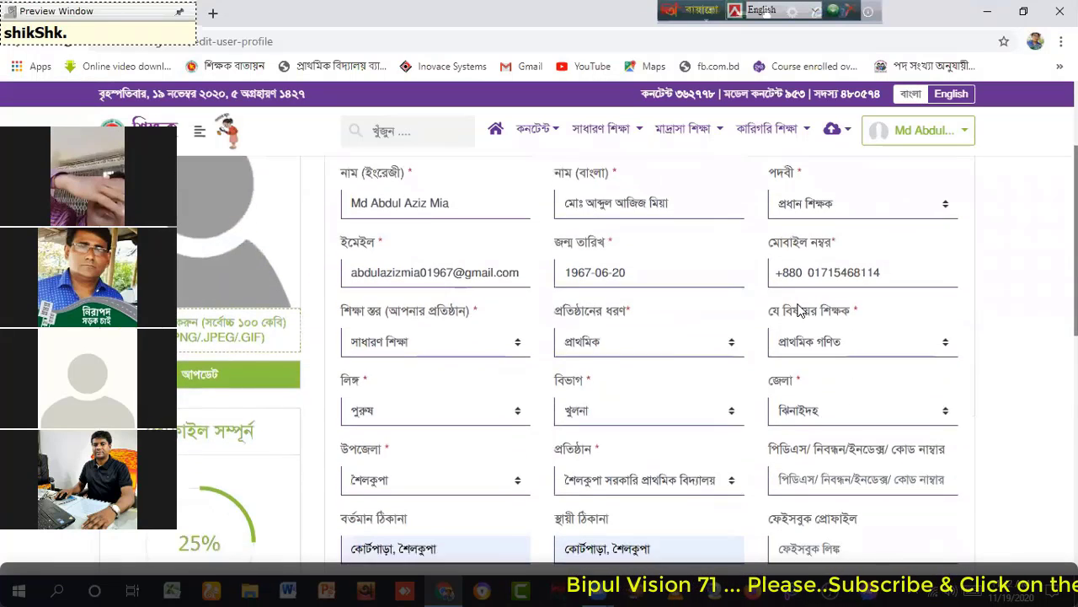
scroll(674, 320, down, 1)
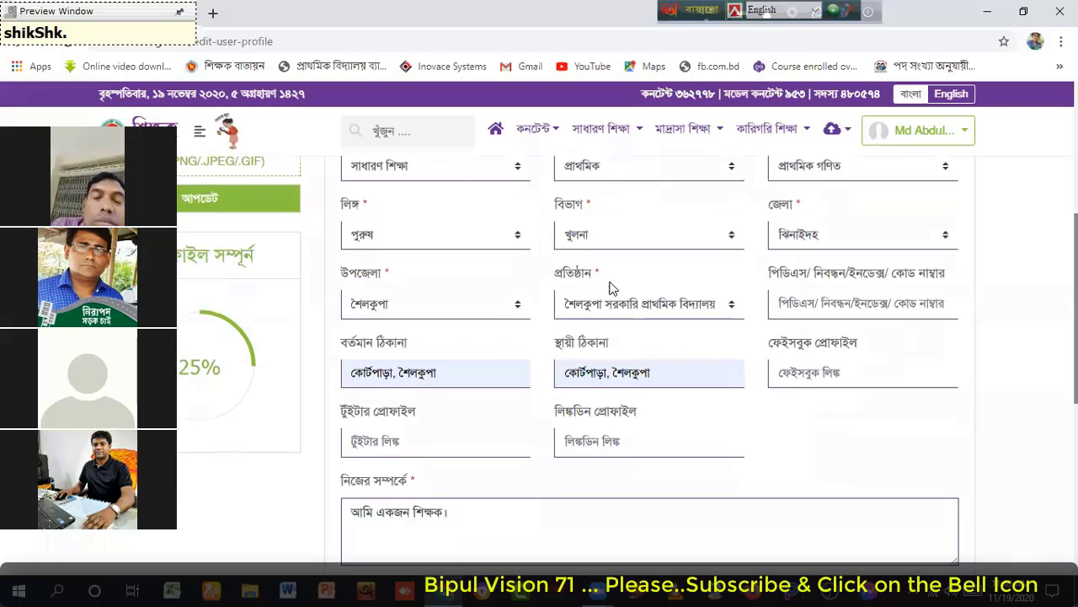
scroll(758, 354, down, 2)
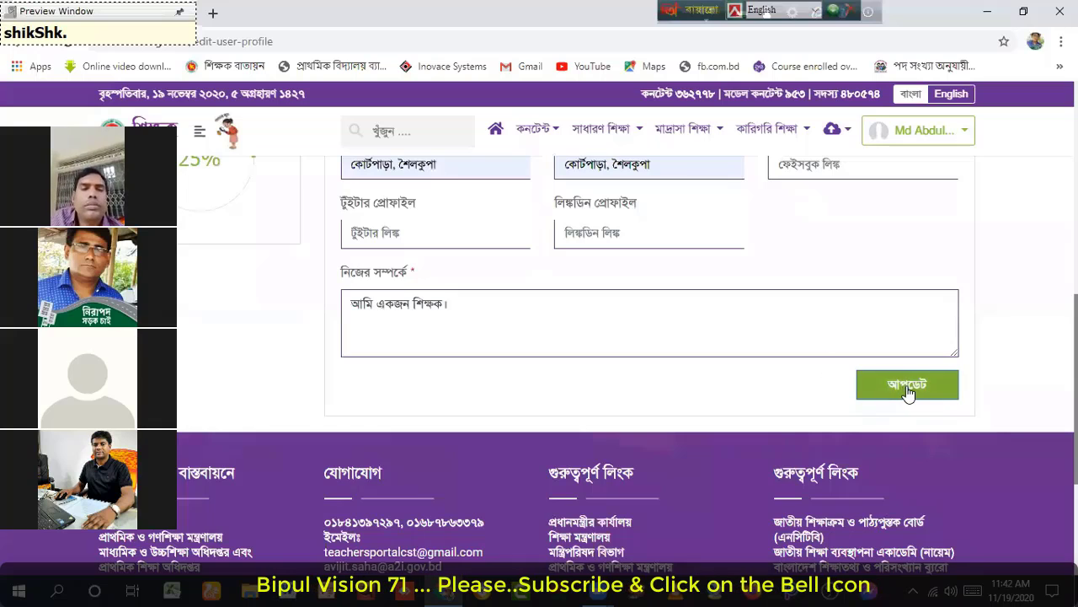
Step: Save the basic profile with the আপডেট button until the success message appears
click(430, 298)
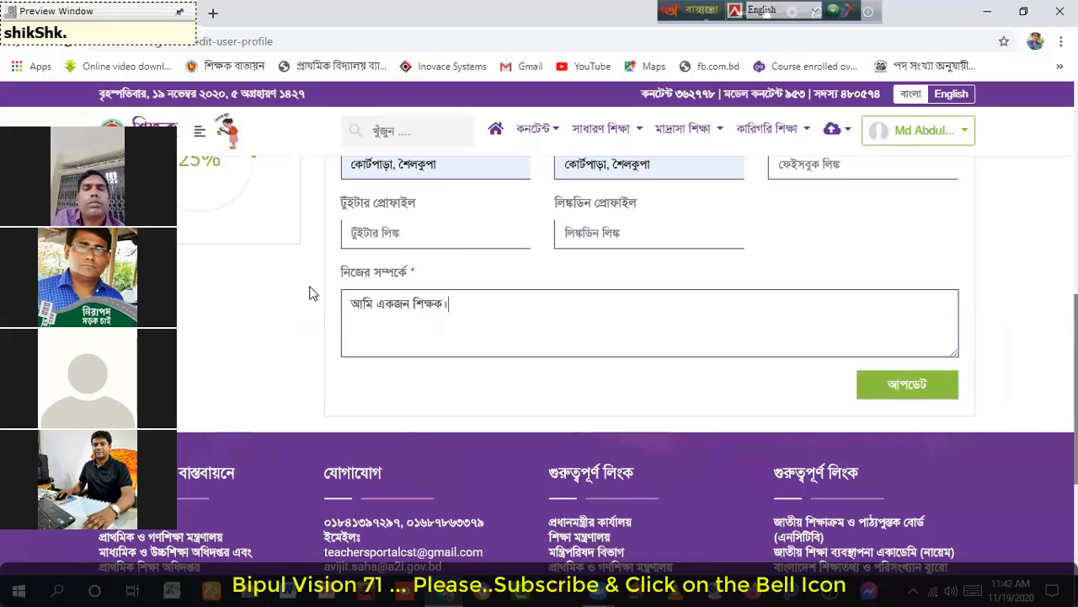
click(896, 387)
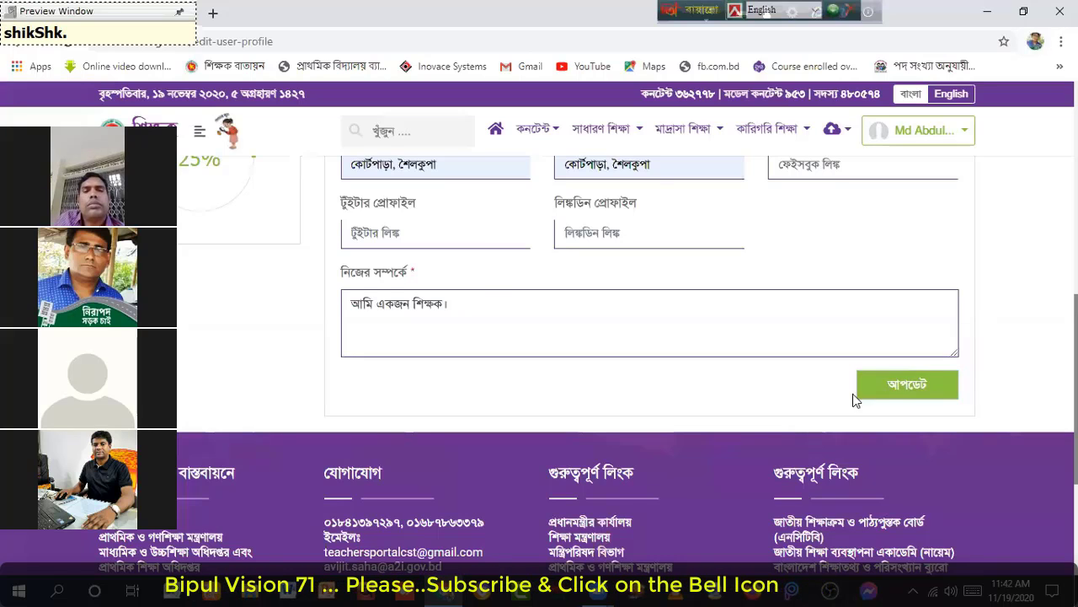
click(910, 387)
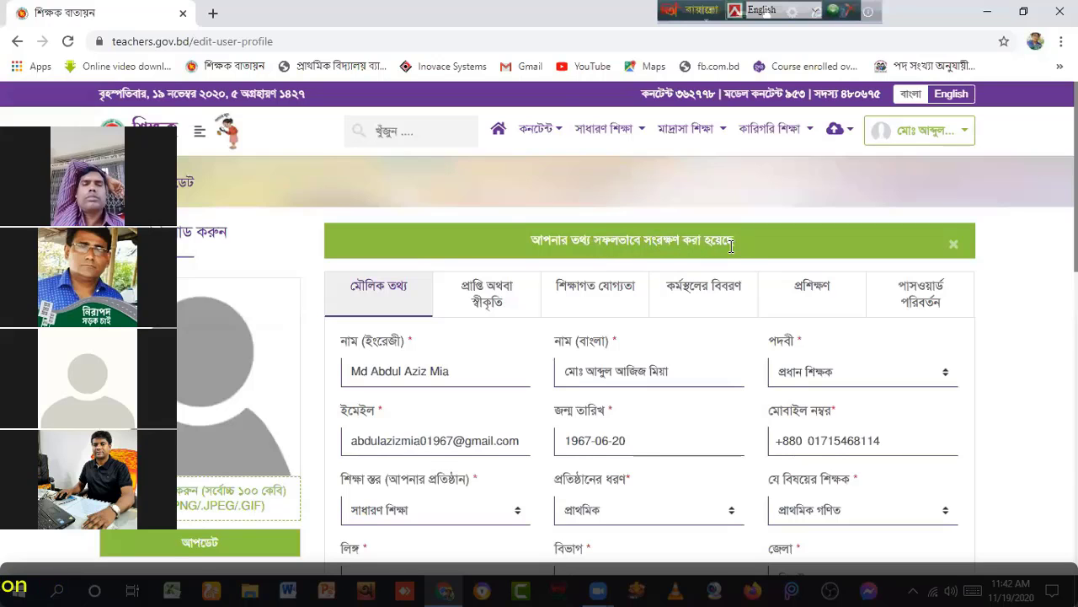
scroll(732, 246, down, 1)
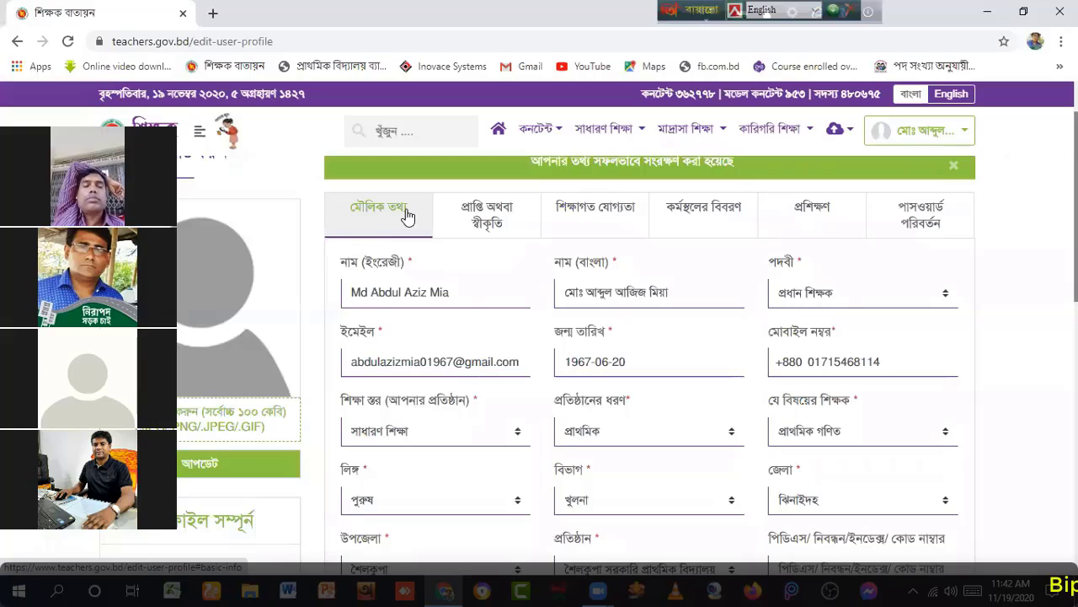
Step: Go to প্রাপ্তি অথবা স্বীকৃতি and open the '+ যোগ করুন' add-achievement form
click(489, 215)
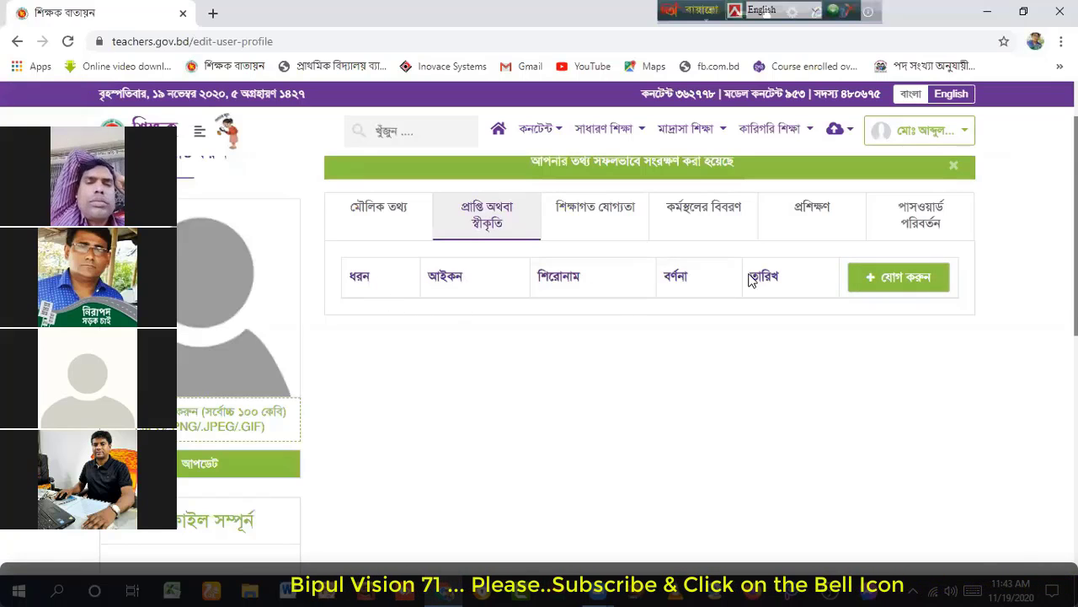
click(888, 275)
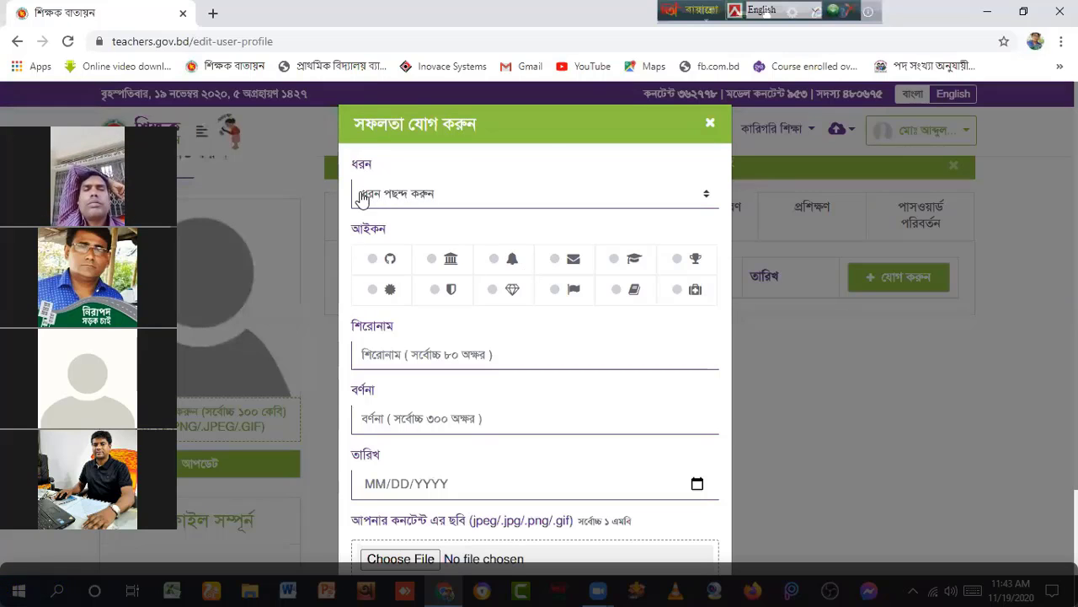
Step: Choose পেশাগত in the new achievement's ধরন dropdown, keeping the trophy icon
click(705, 195)
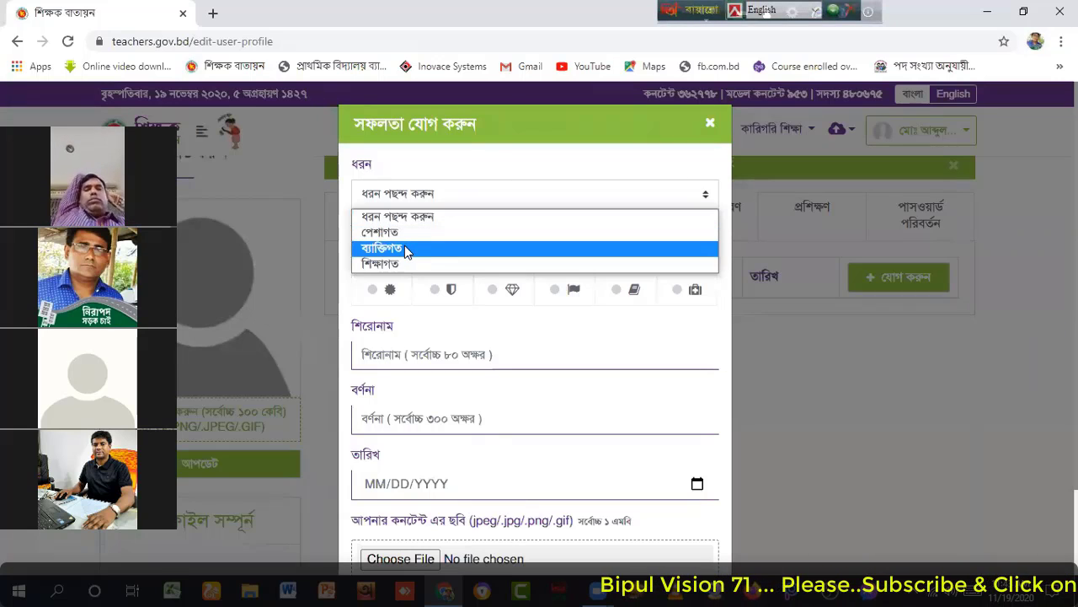
click(616, 120)
click(702, 195)
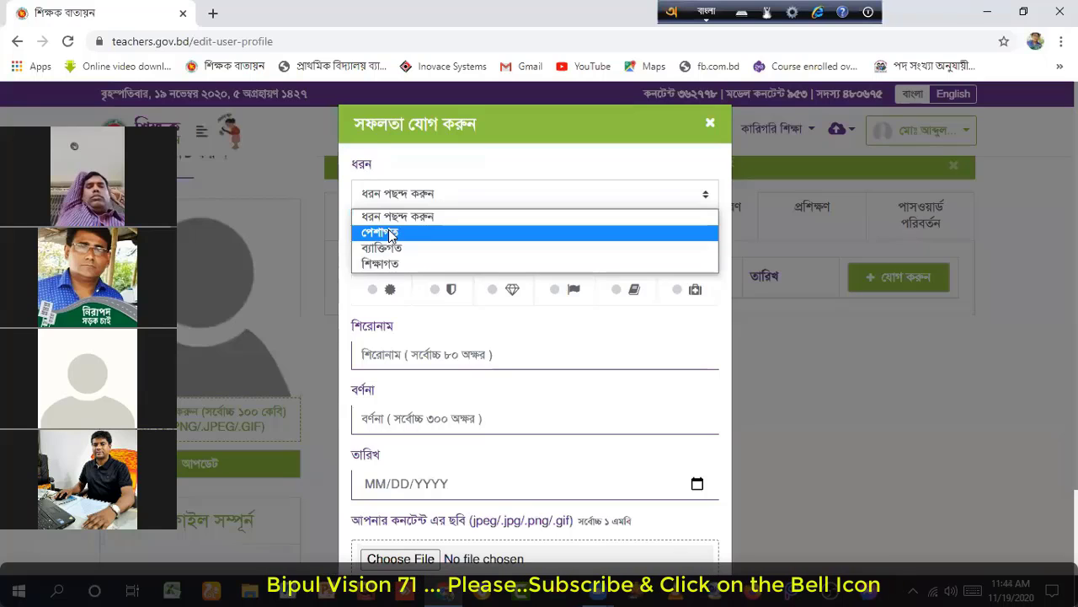
click(390, 237)
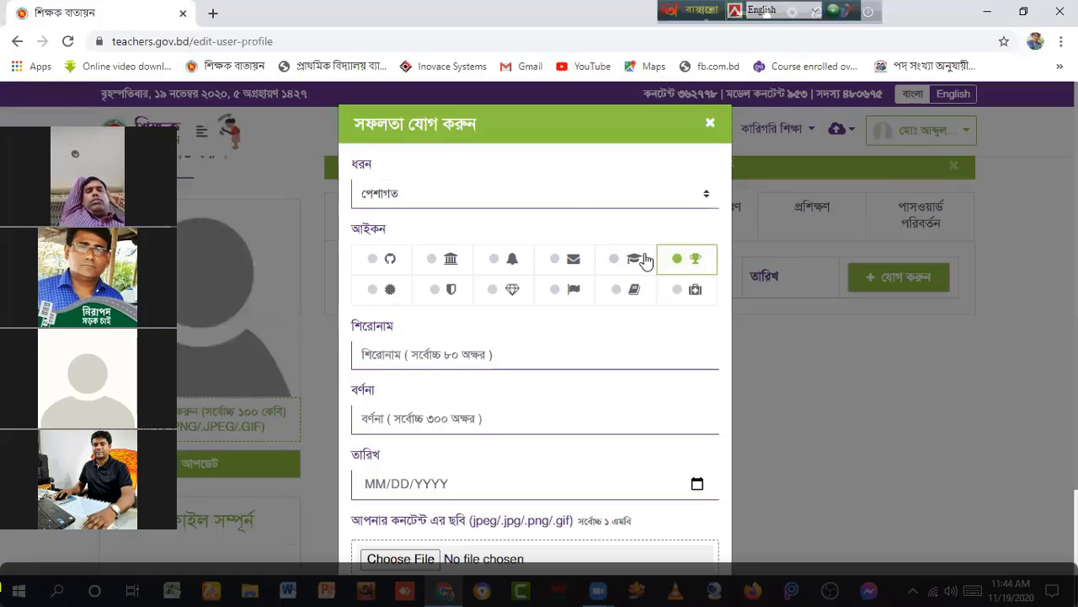
scroll(531, 292, down, 1)
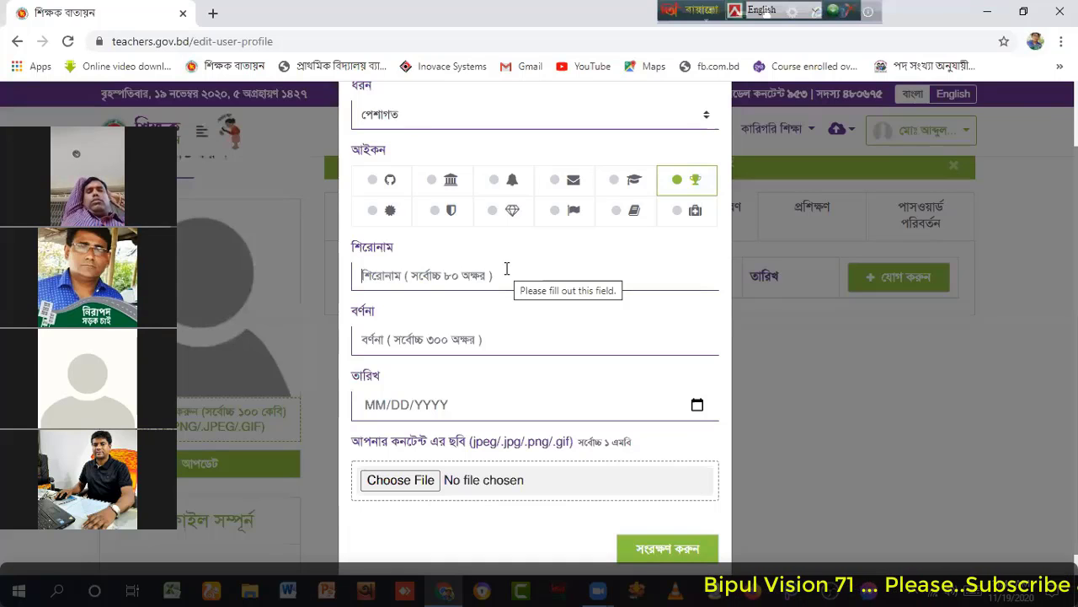
Step: Enter title সিইনএড and description শ্রেণি পাঠদান পরিচালনা for the achievement
text(siinoed)
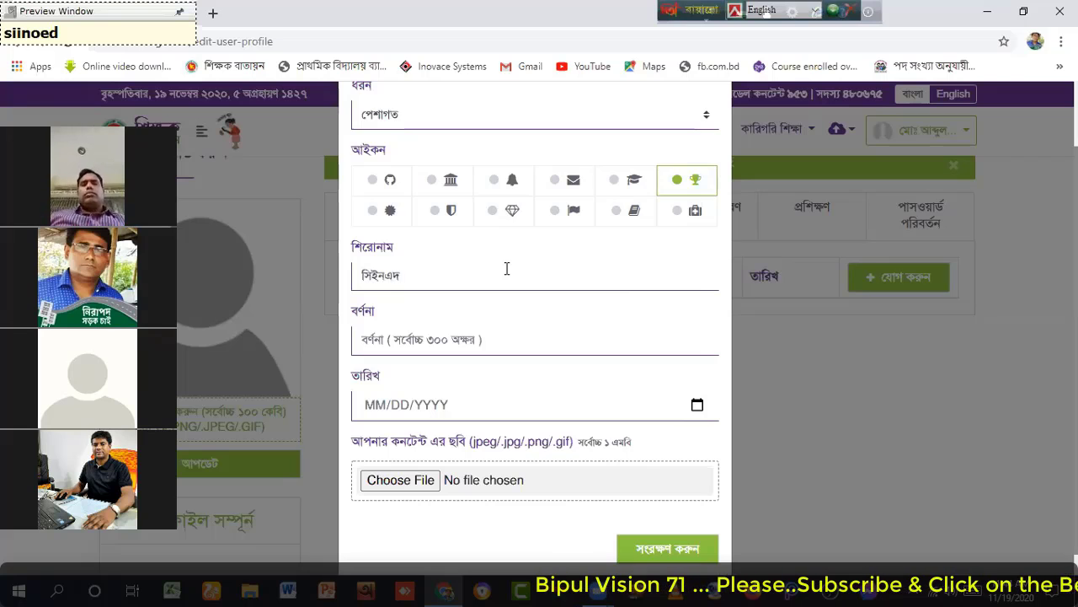
key(BackSpace)
text(D)
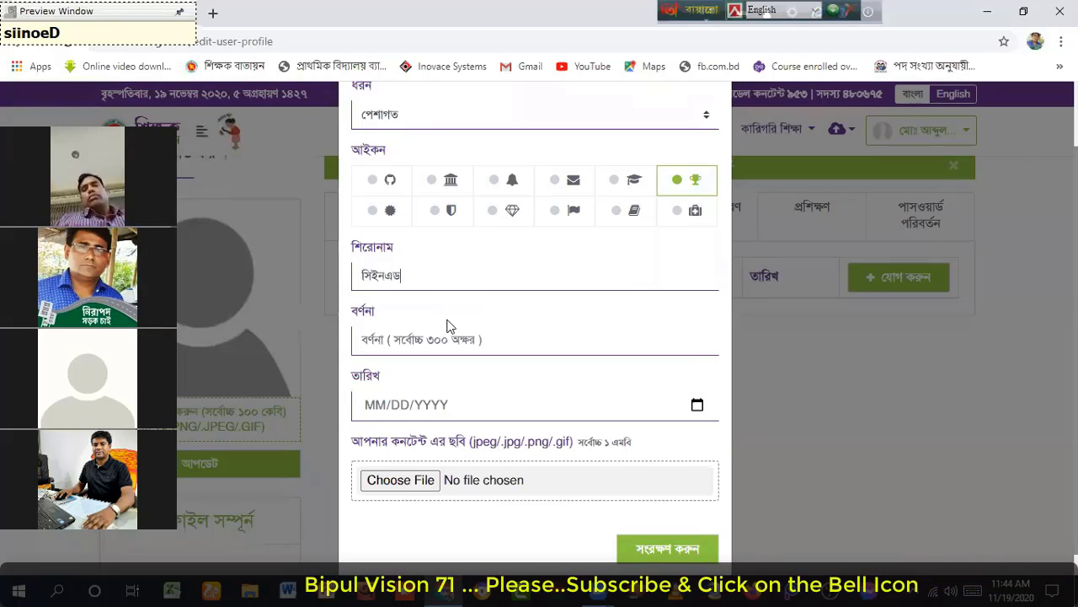
click(371, 338)
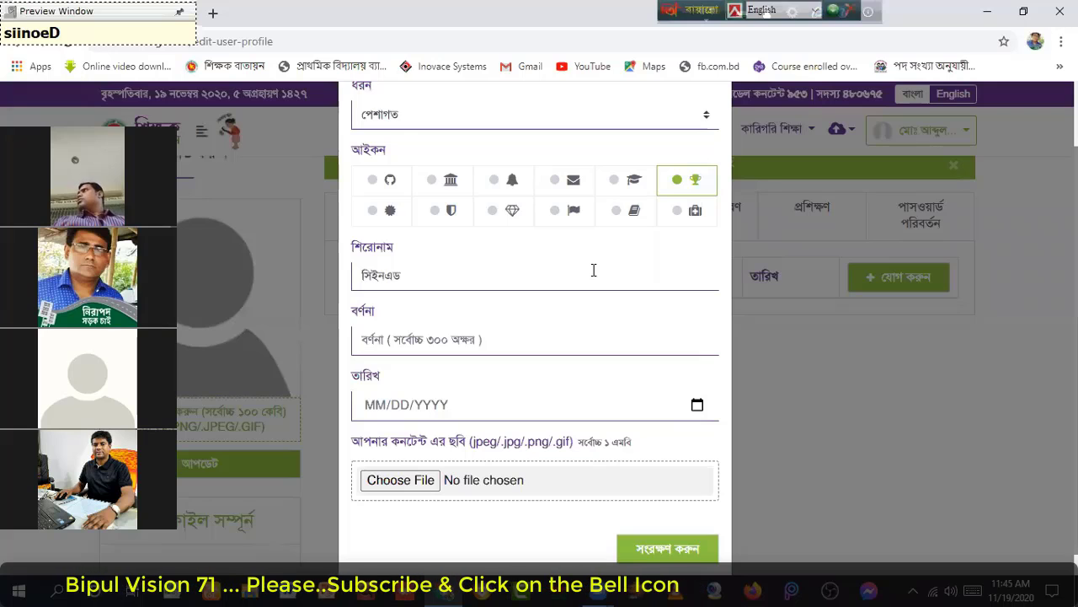
text(শ্রেণি পাঠদান পরিচাল)
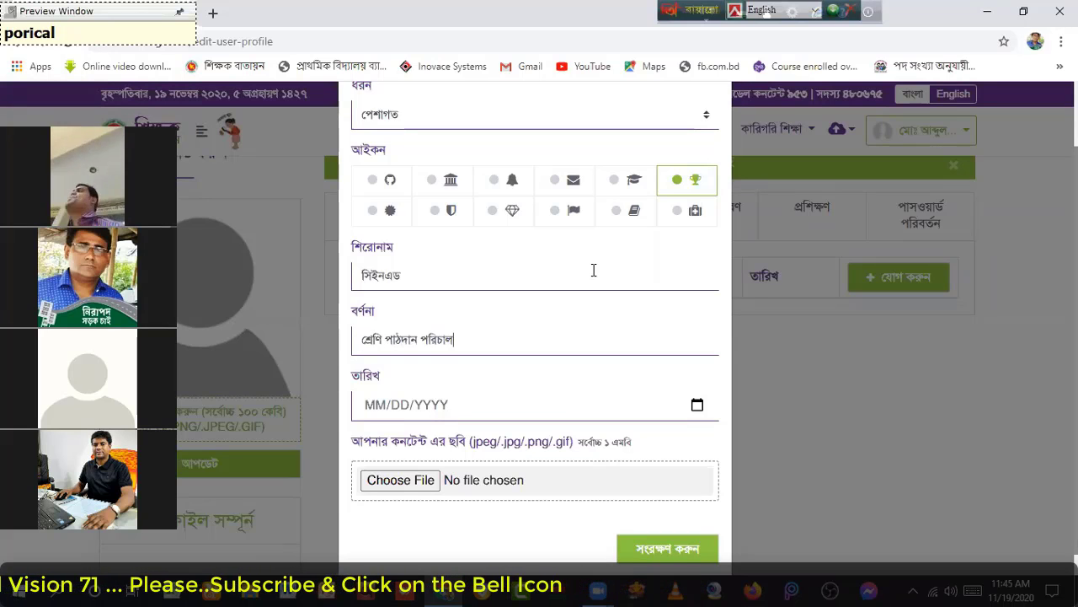
text(না)
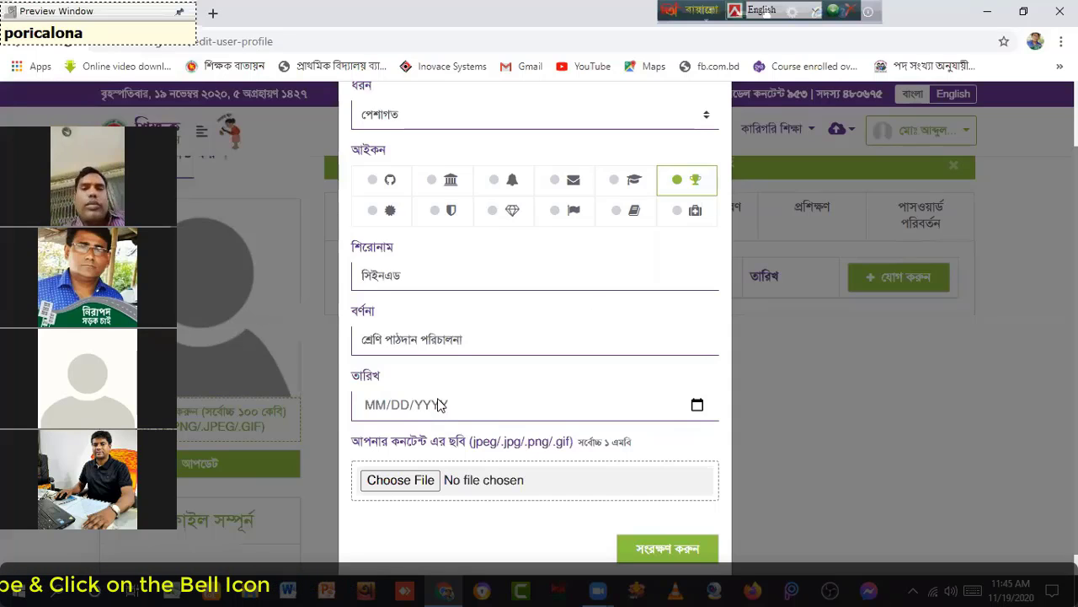
scroll(374, 409, down, 1)
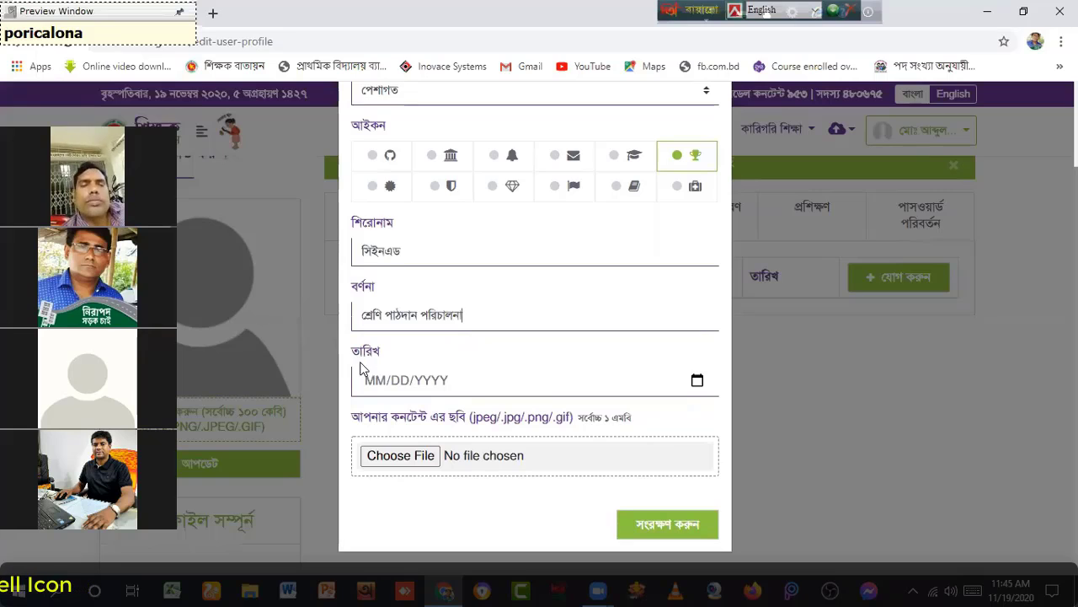
Step: Page the calendar back to February 1999 and pick day 1, giving 02/01/1999
click(396, 387)
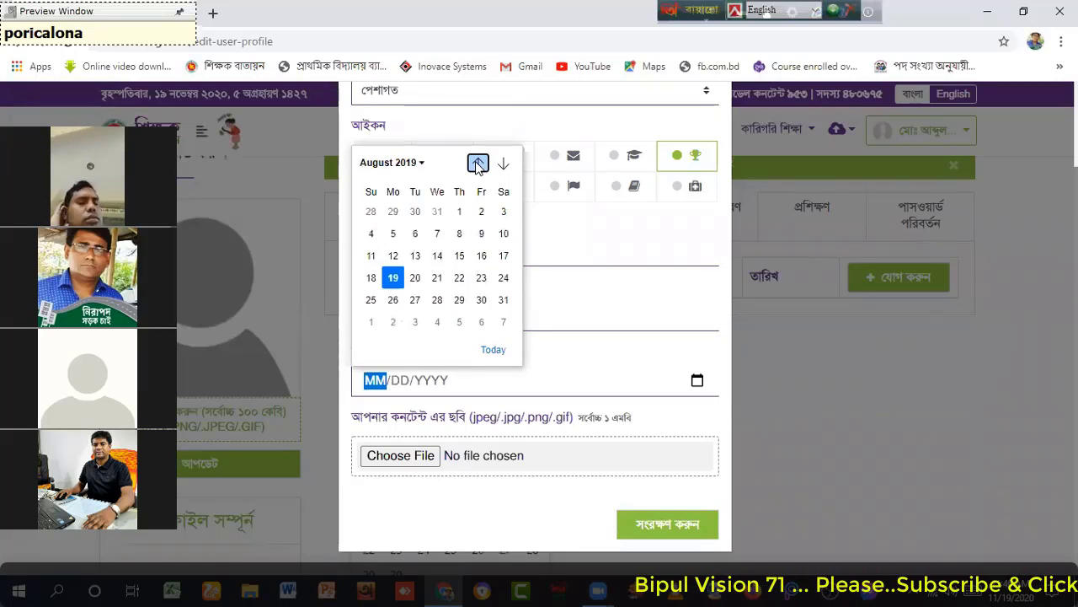
click(477, 164)
click(477, 163)
click(477, 163)
click(477, 163)
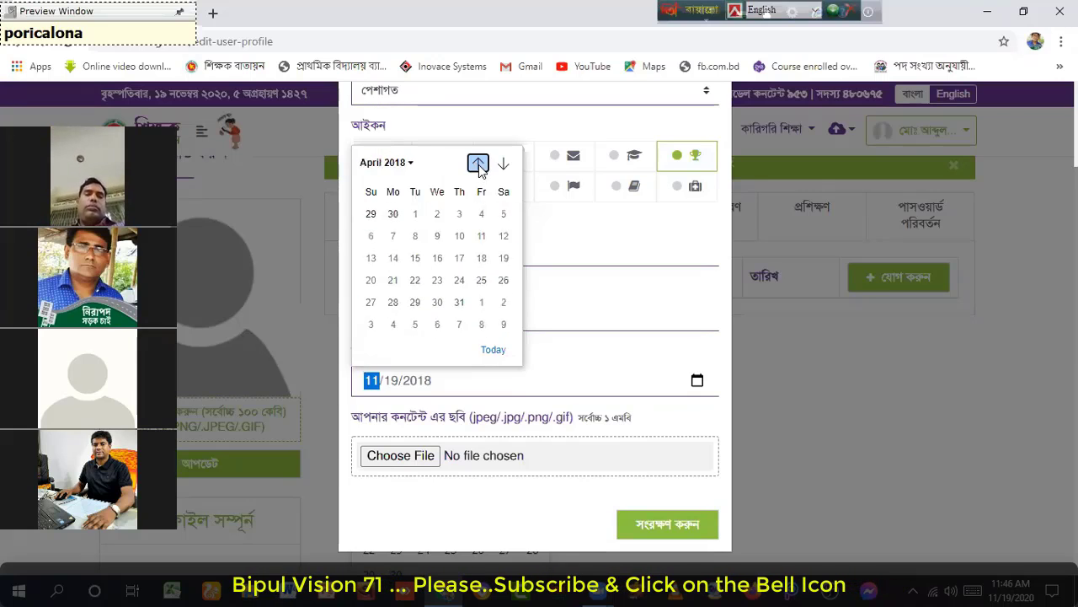
click(478, 164)
click(478, 164)
click(477, 163)
click(478, 163)
click(477, 163)
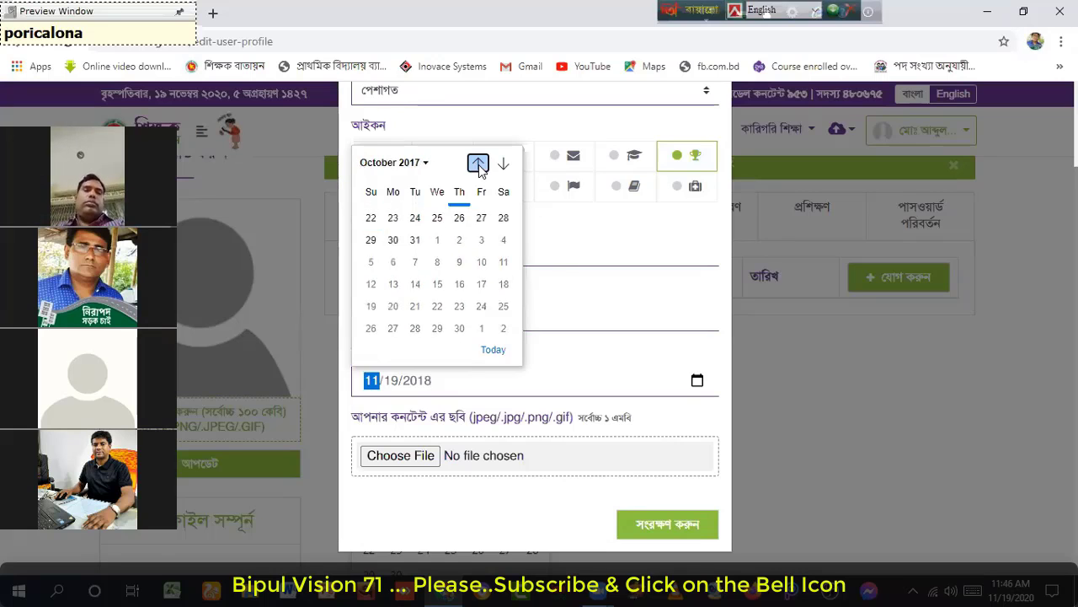
click(478, 164)
click(478, 163)
click(478, 163)
click(478, 163)
click(478, 163)
click(477, 164)
click(478, 163)
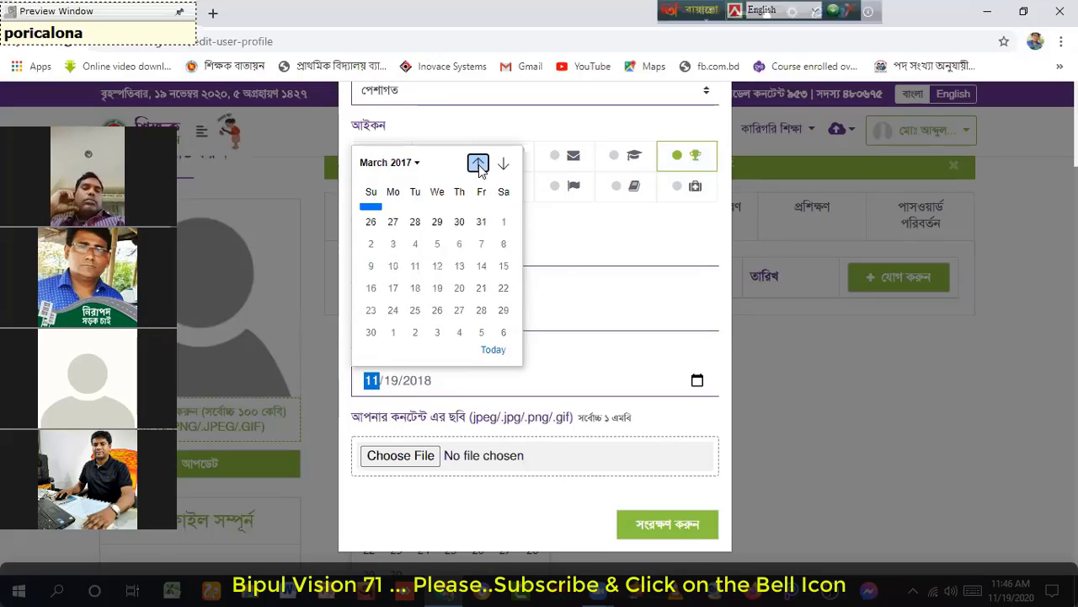
click(478, 164)
click(478, 164)
click(478, 164)
click(478, 163)
click(478, 164)
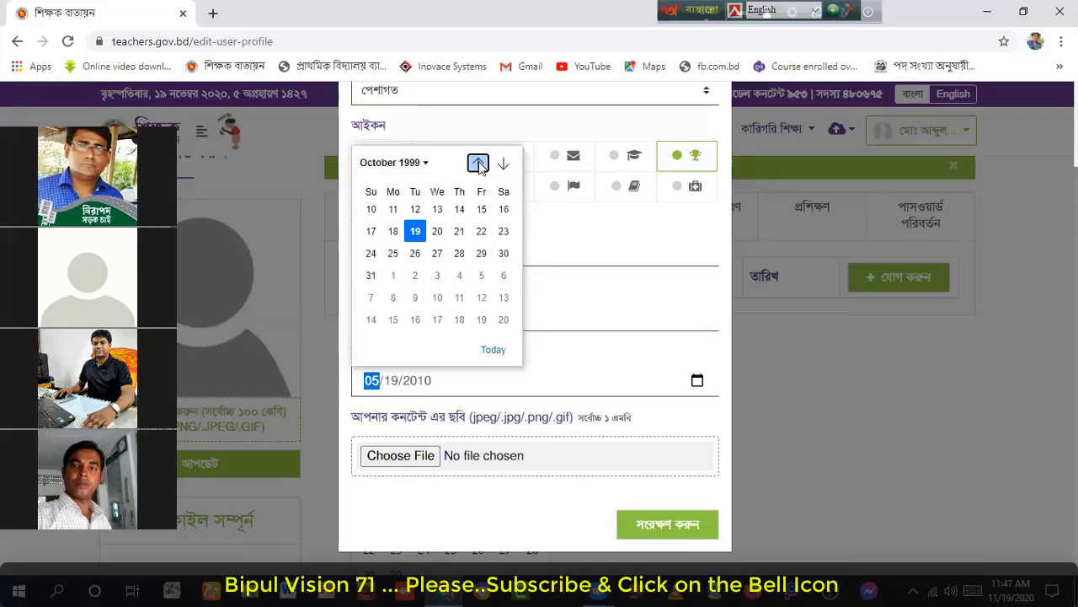
click(478, 163)
click(478, 163)
click(478, 164)
click(478, 164)
click(478, 164)
click(477, 163)
click(478, 163)
click(478, 163)
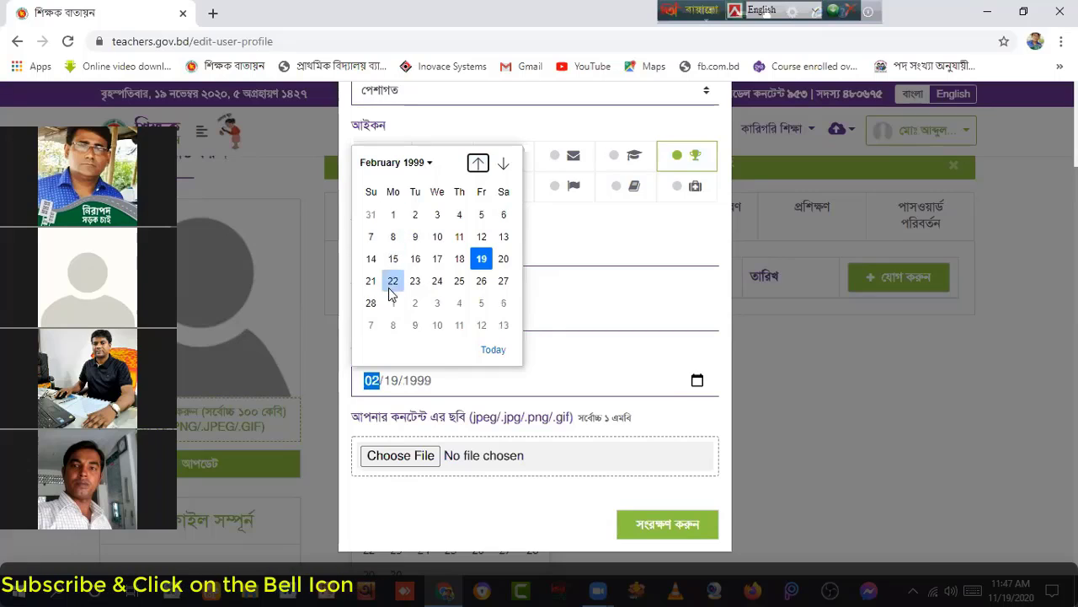
click(394, 216)
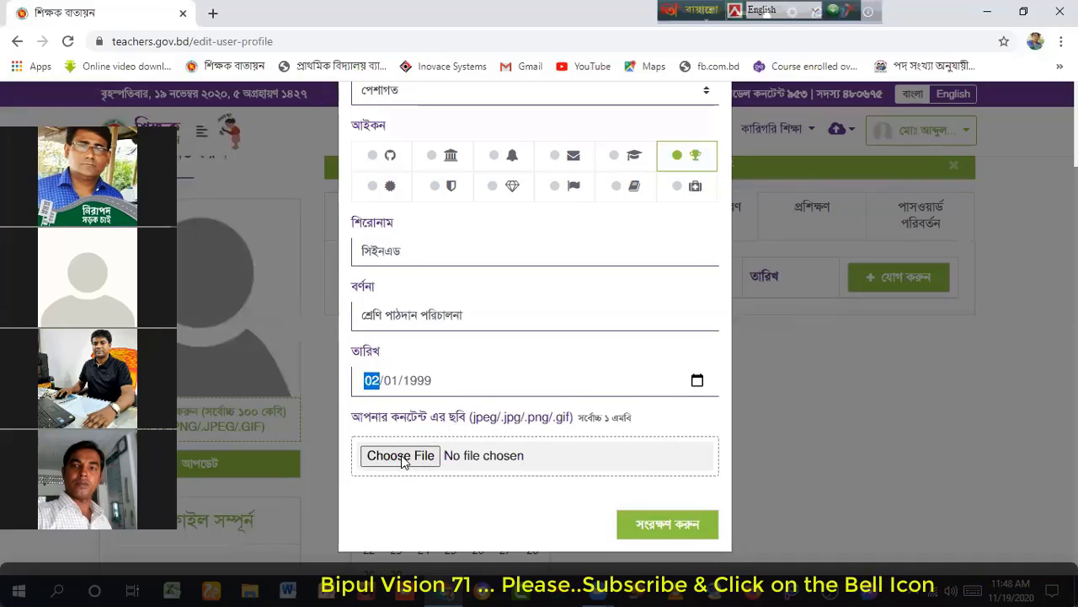
click(651, 126)
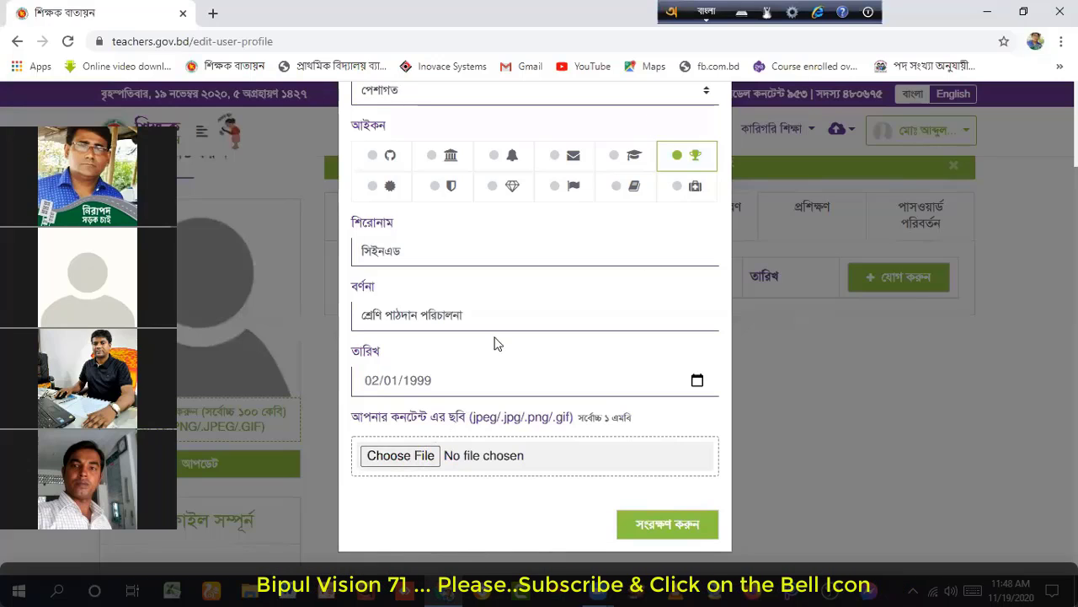
click(400, 458)
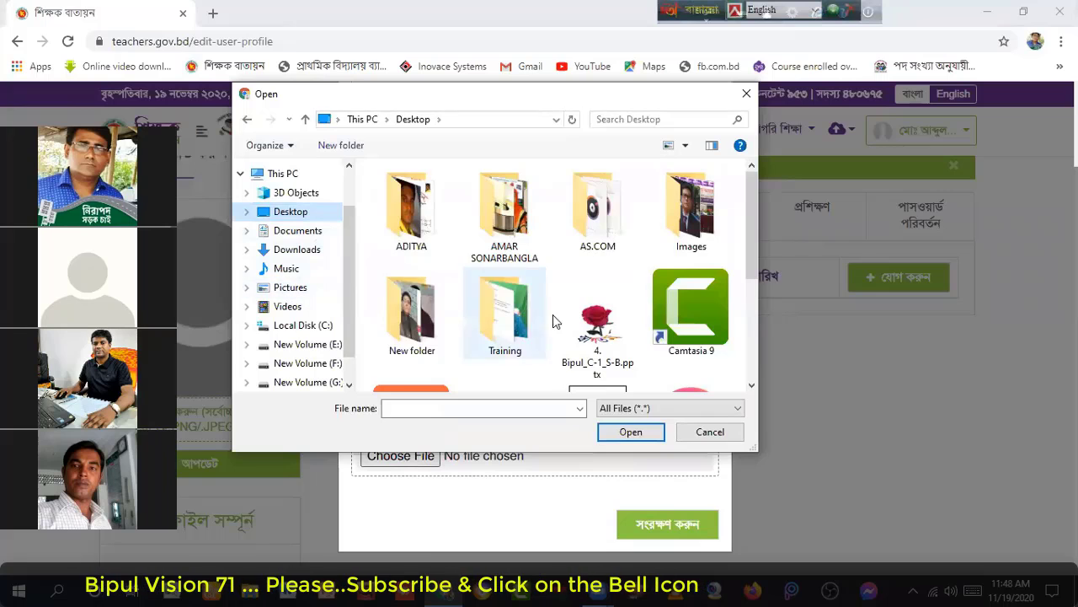
scroll(602, 325, down, 1)
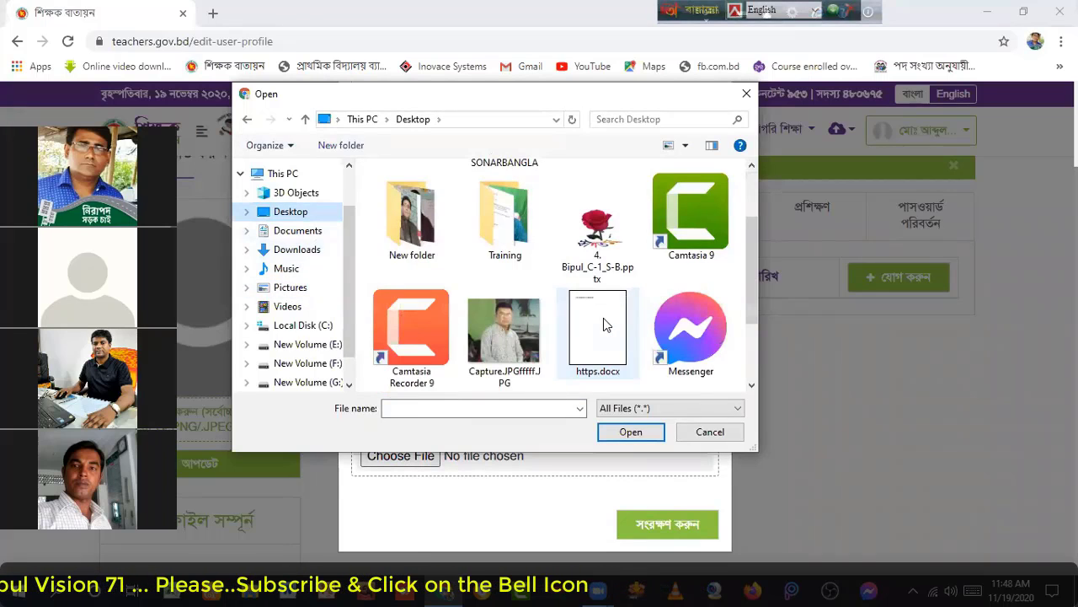
click(510, 322)
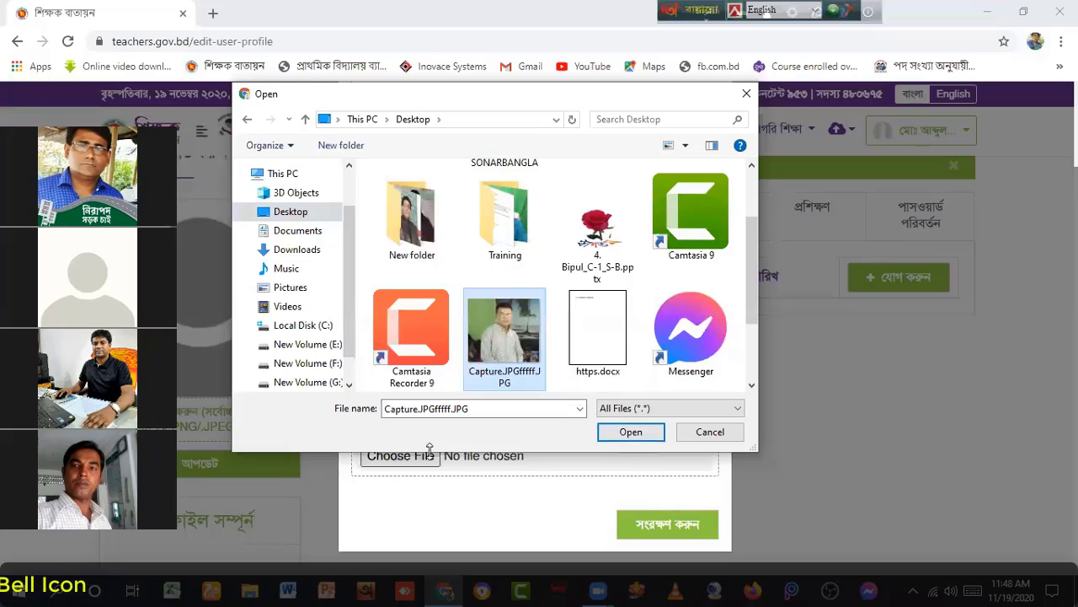
click(715, 434)
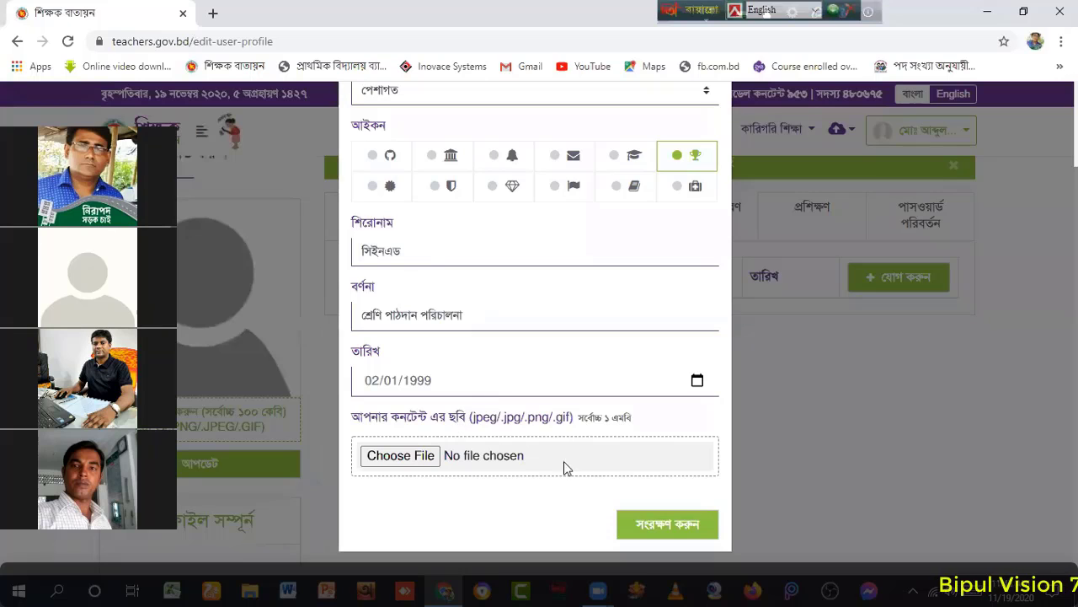
Step: Save the সিইনএড achievement, then open the empty শিক্ষাগত যোগ্যতা section
click(671, 525)
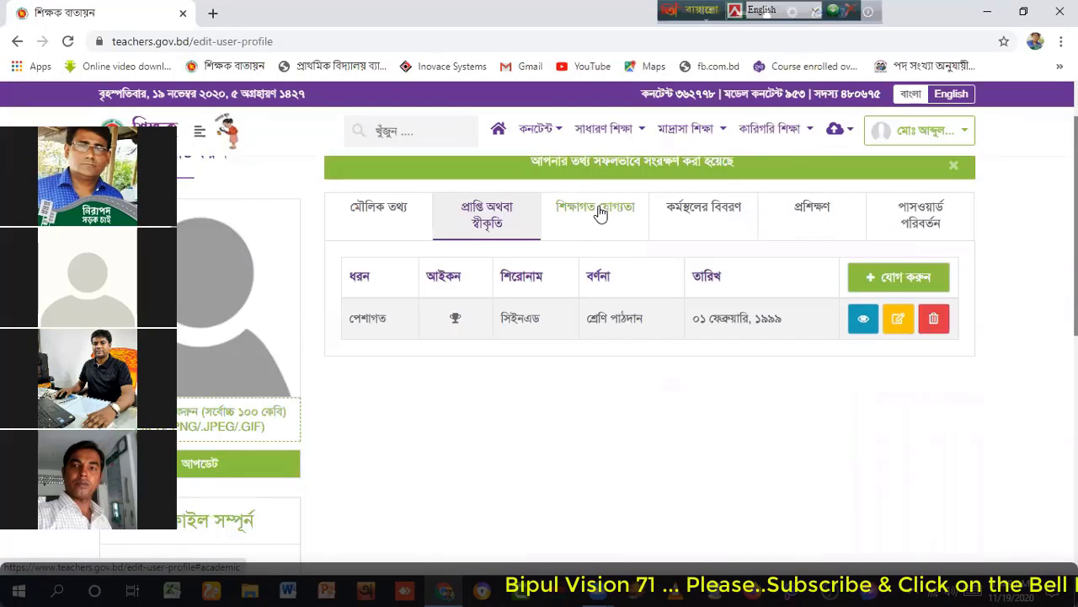
click(603, 217)
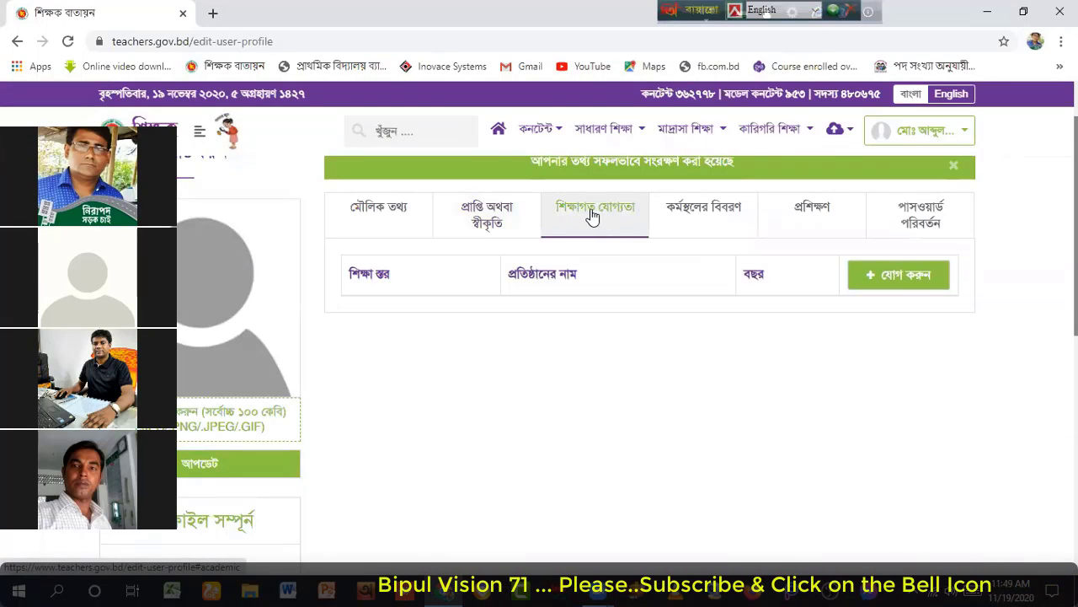
Step: Start a new education entry with level এস.এস.সি/দাখিল and passing year ১৯৮০
click(892, 277)
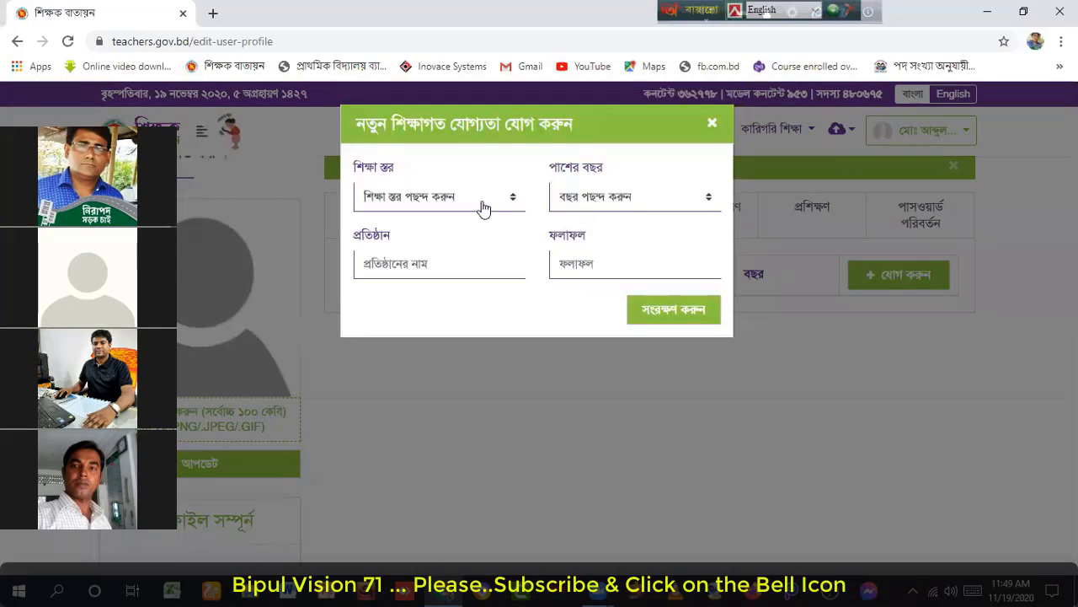
click(516, 200)
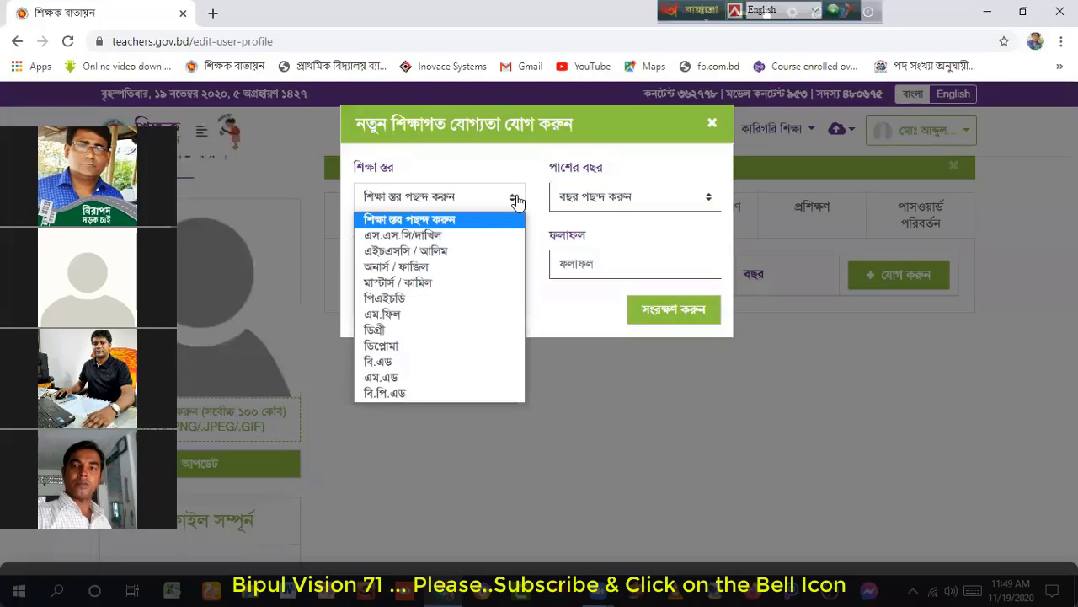
click(414, 236)
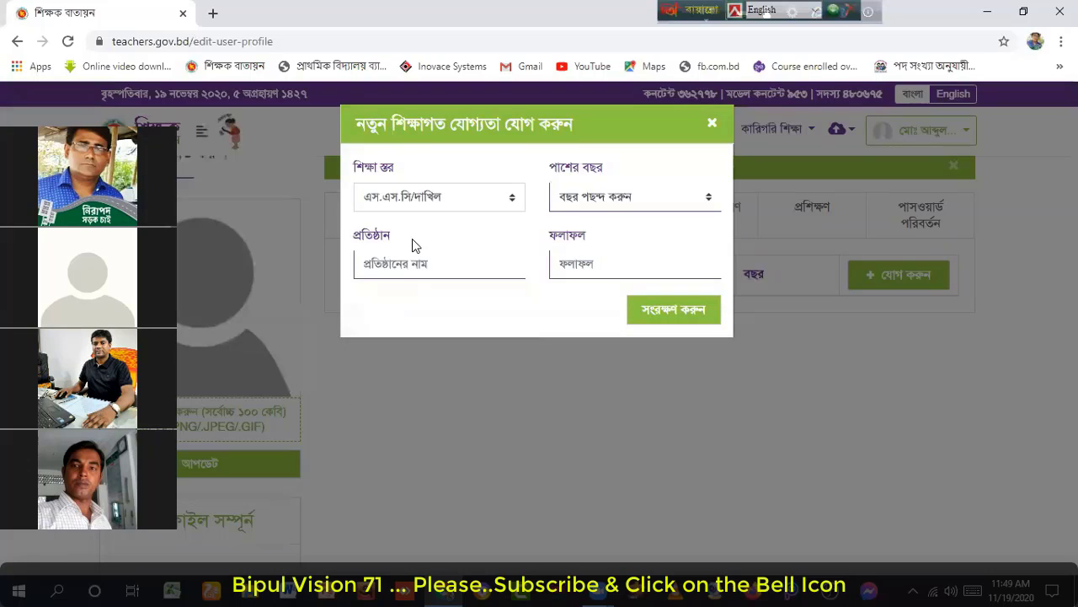
click(710, 202)
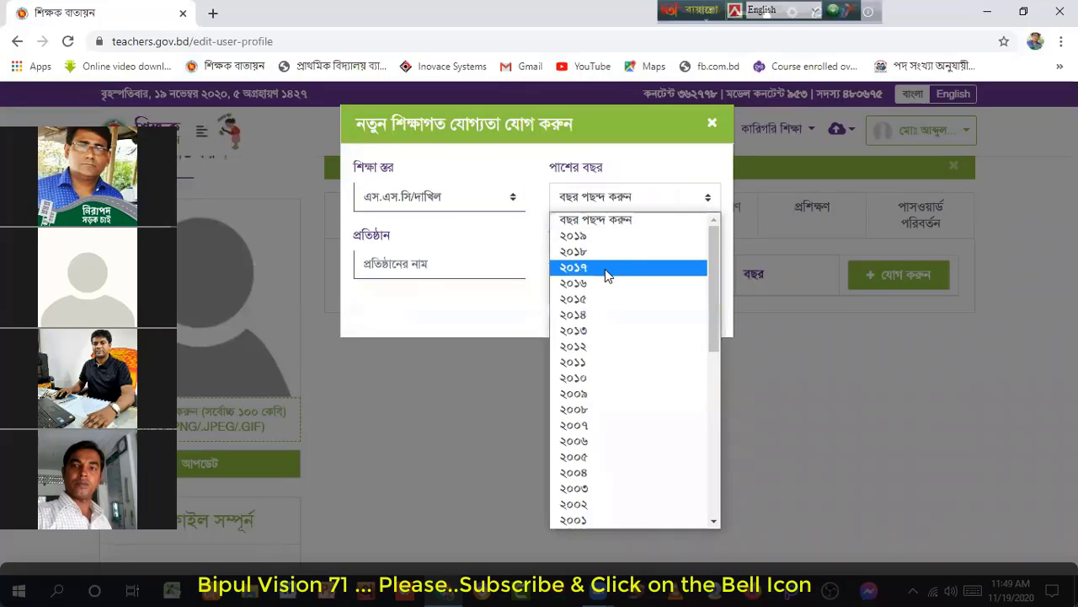
scroll(605, 277, down, 2)
scroll(603, 283, down, 3)
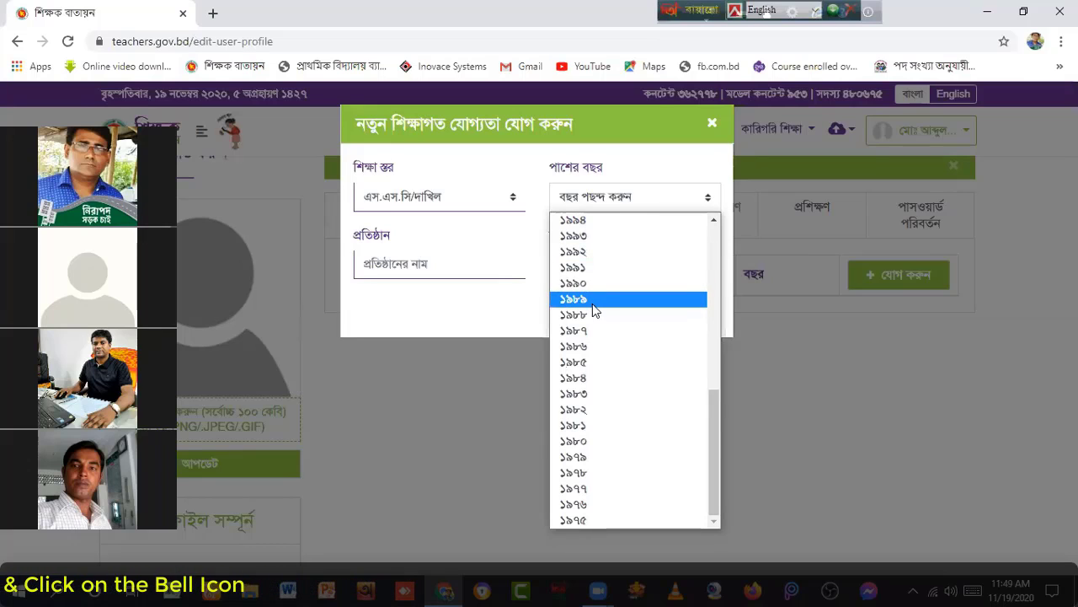
click(579, 441)
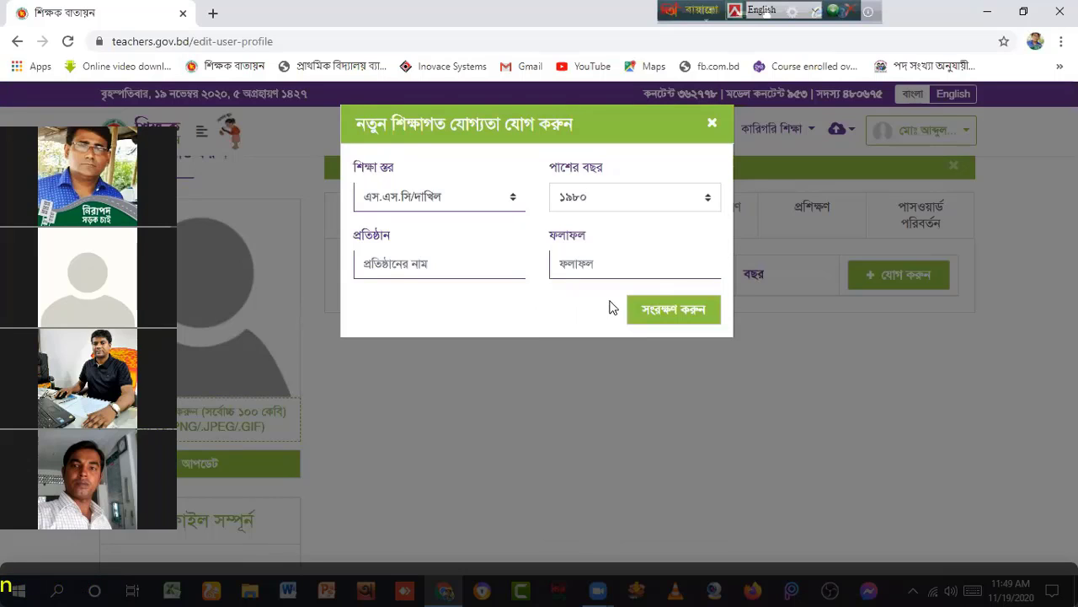
click(426, 267)
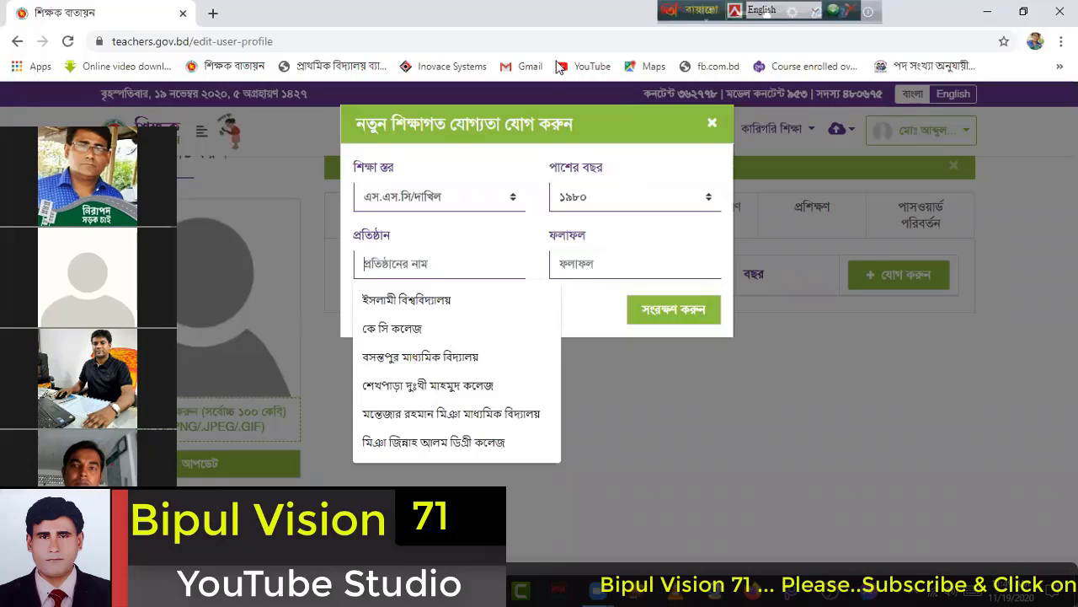
Step: Enter institution শৈলকুপা সরঃ পাইলট মাধ্যমিক বিদ্যালয় and result ১ম বিভাগ, then save the SSC entry
text(sh)
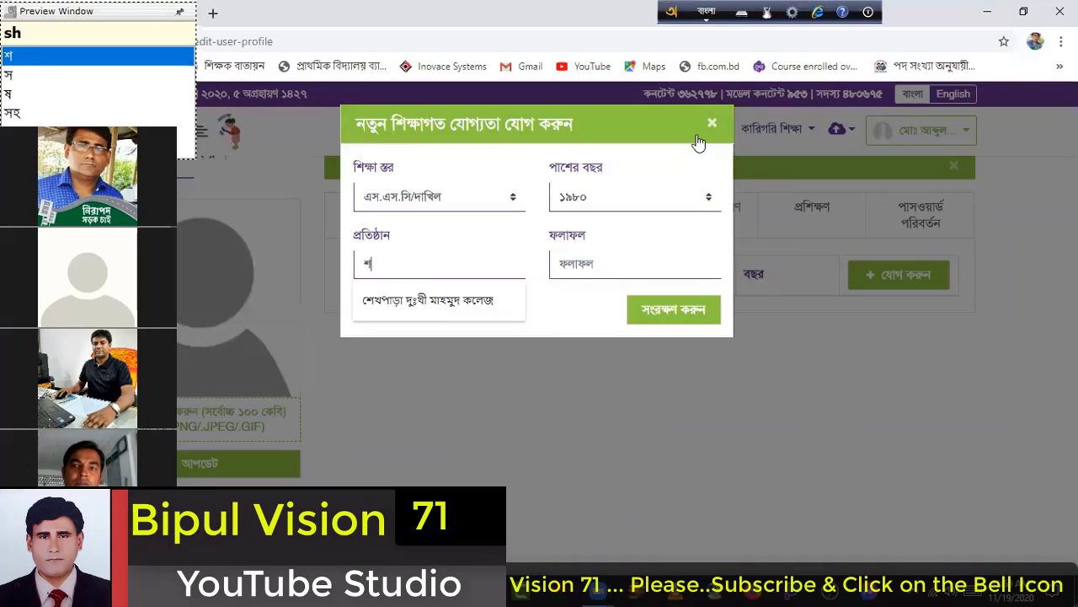
text(OI)
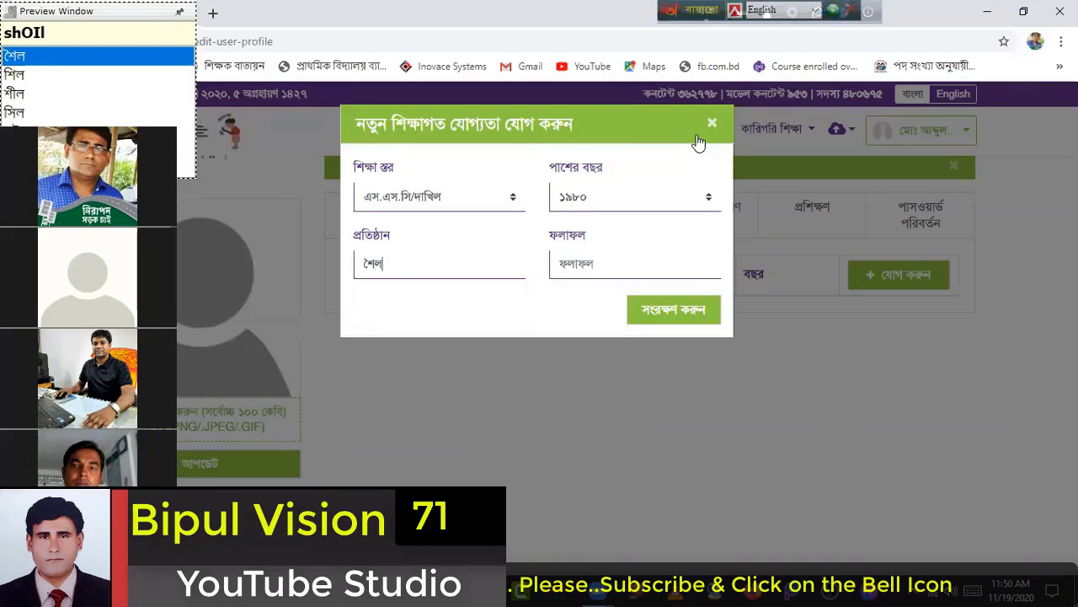
text(loku)
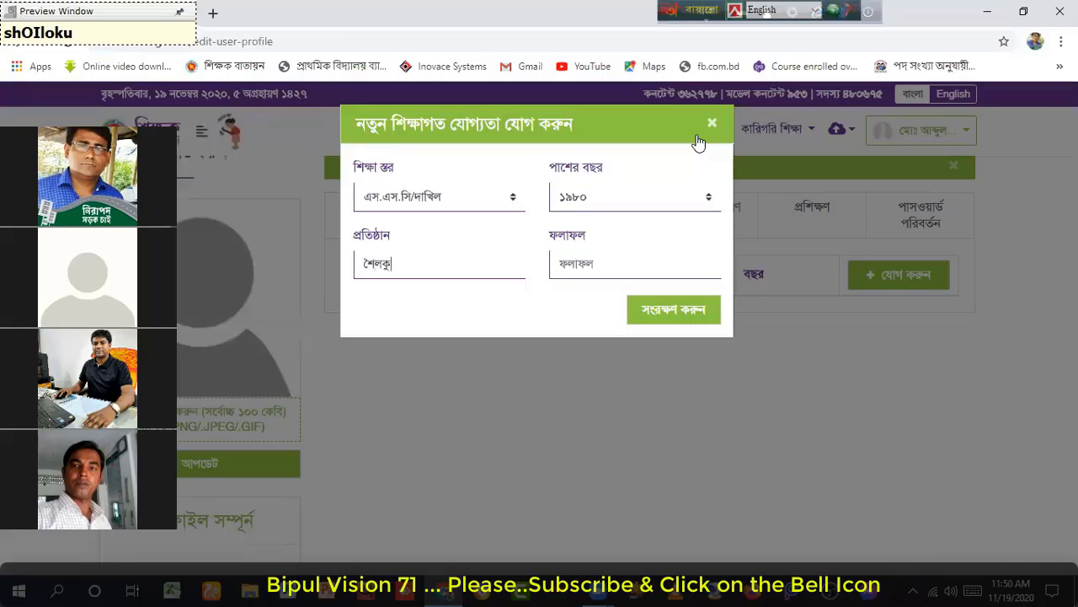
text(pa)
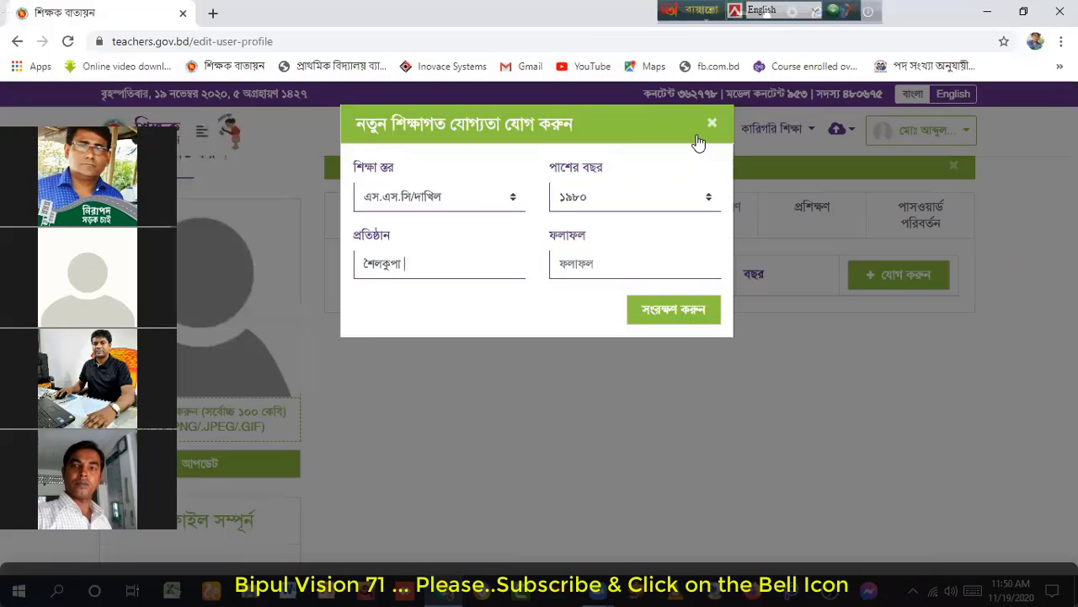
text( s)
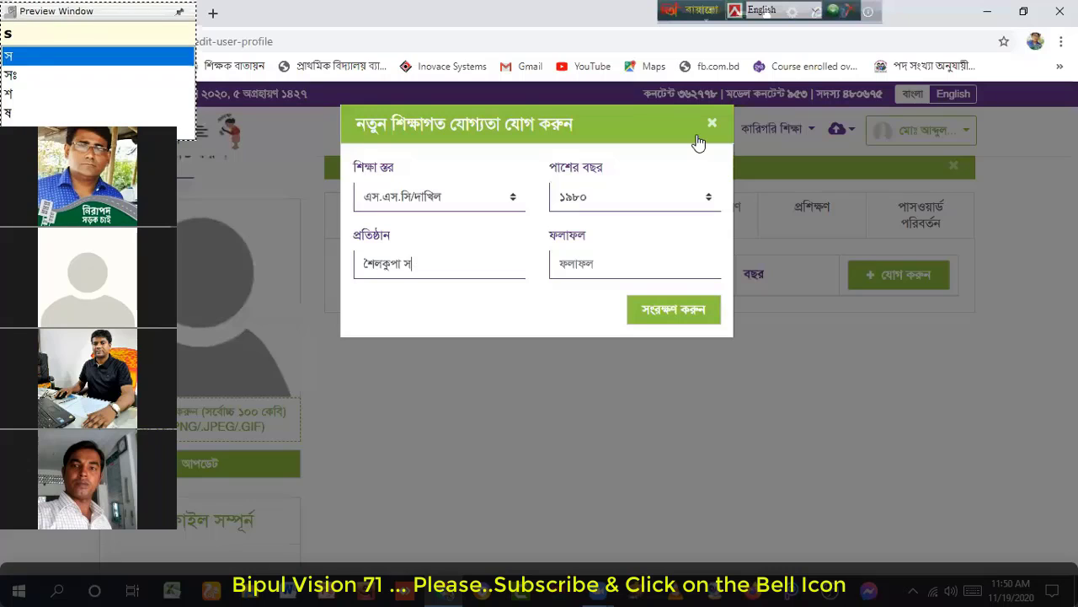
text(or: pailoT)
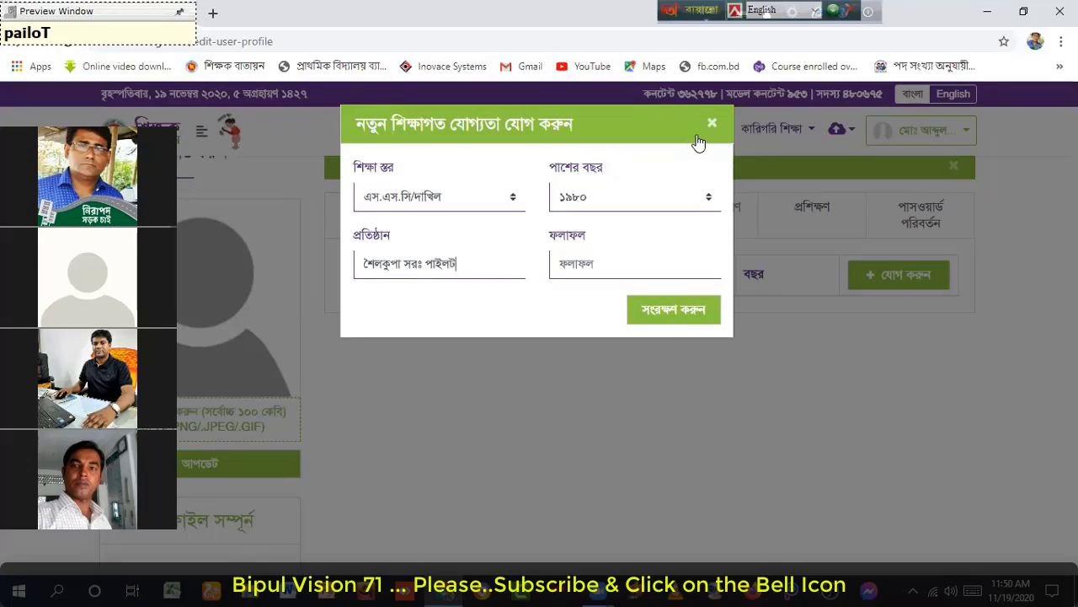
text( ma)
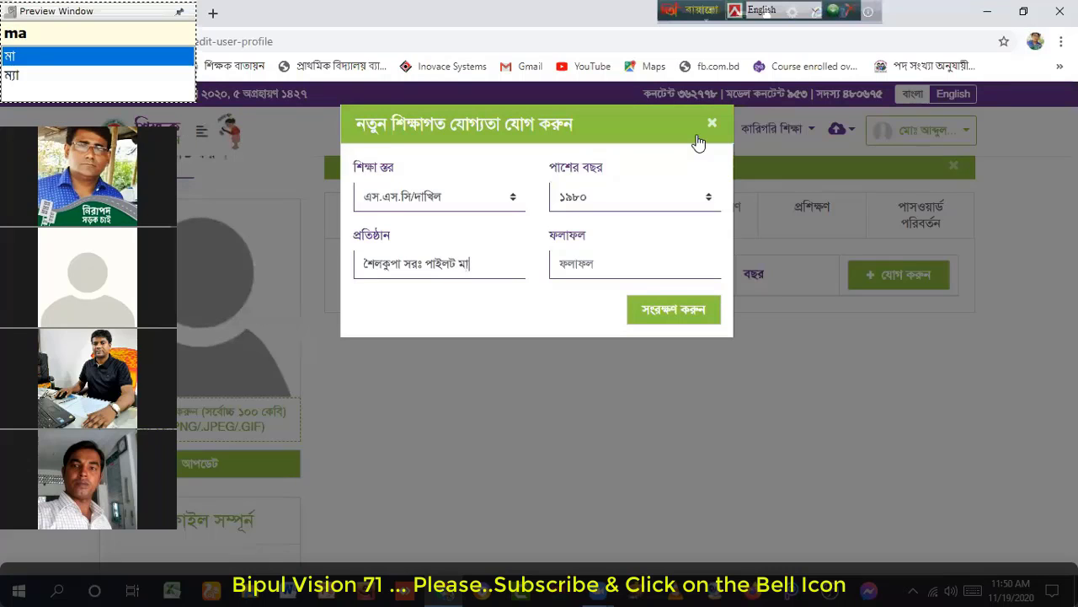
text(dhyomik bidyaloY)
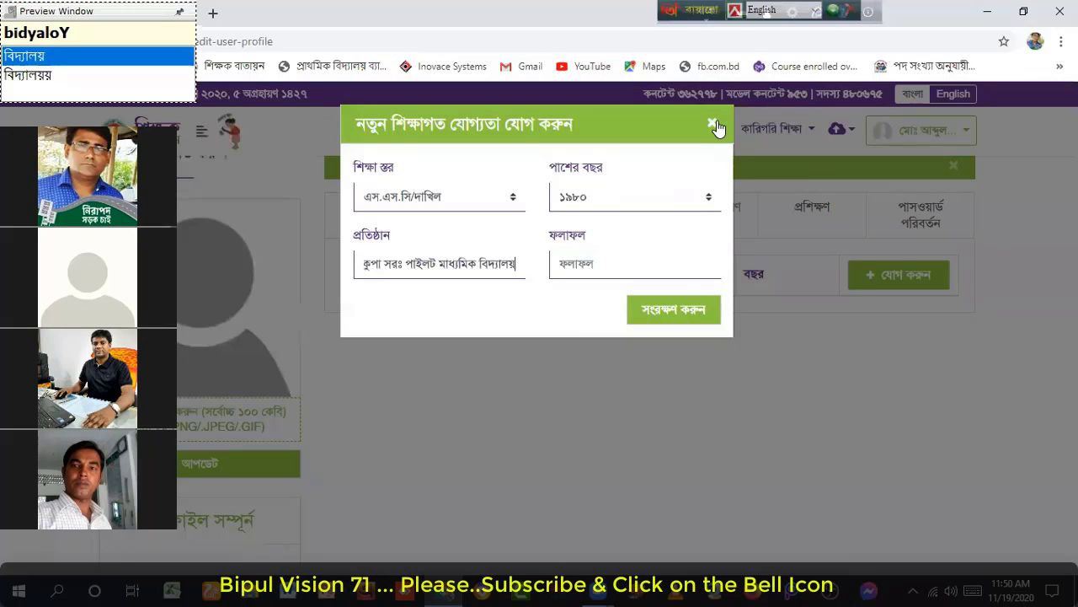
click(564, 250)
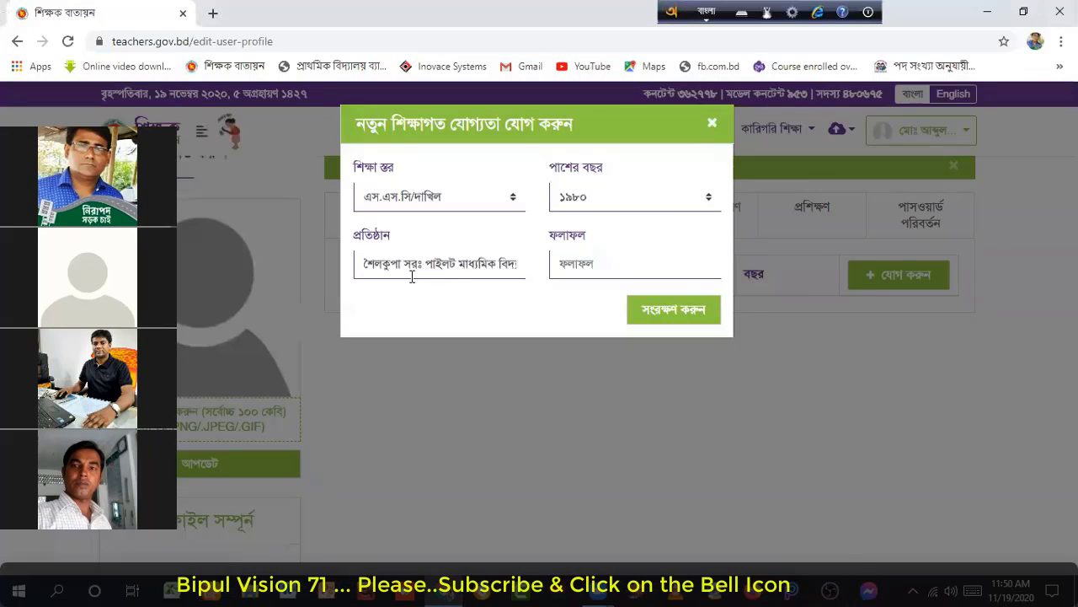
click(595, 262)
text(1m bibhag)
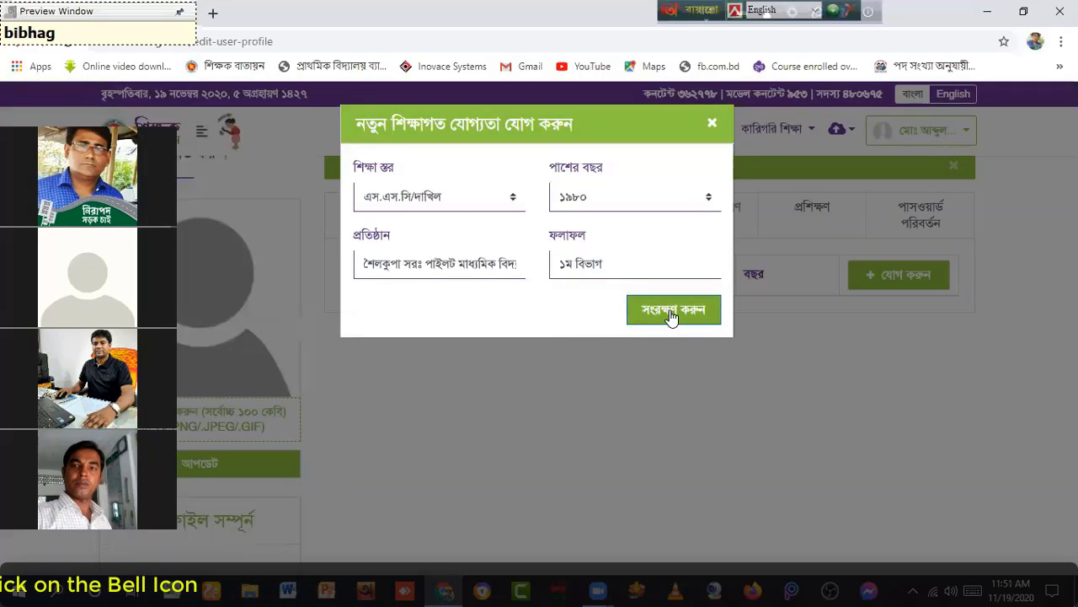
click(702, 308)
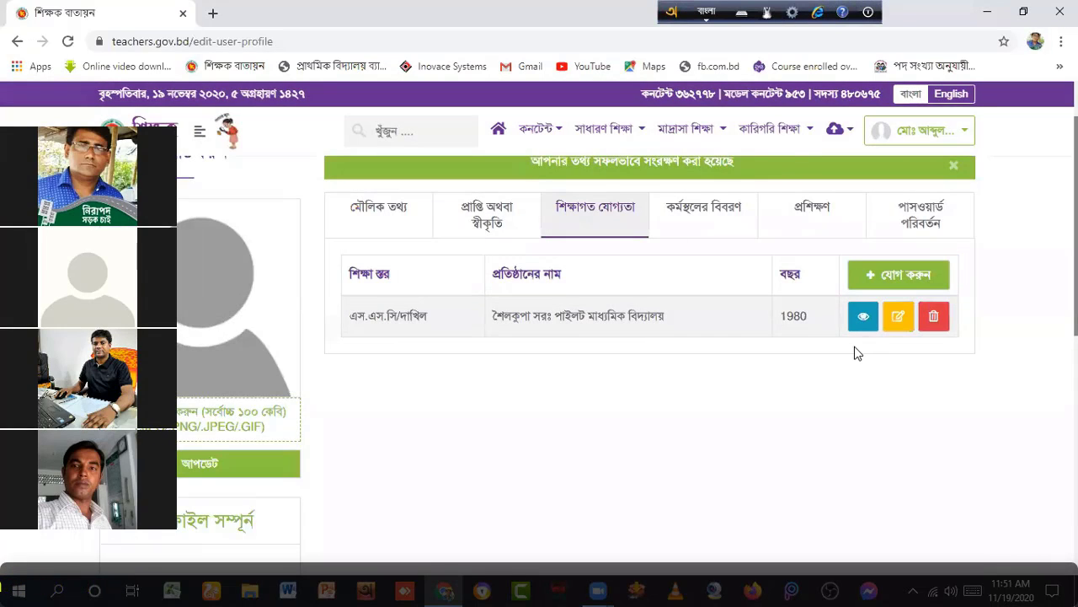
Step: Save an এইচএসসি / আলিম entry: শৈলকুপা সরঃ ডিগ্রী কলেজ, year ১৯৮২, result ২য় বিভাগ
click(906, 274)
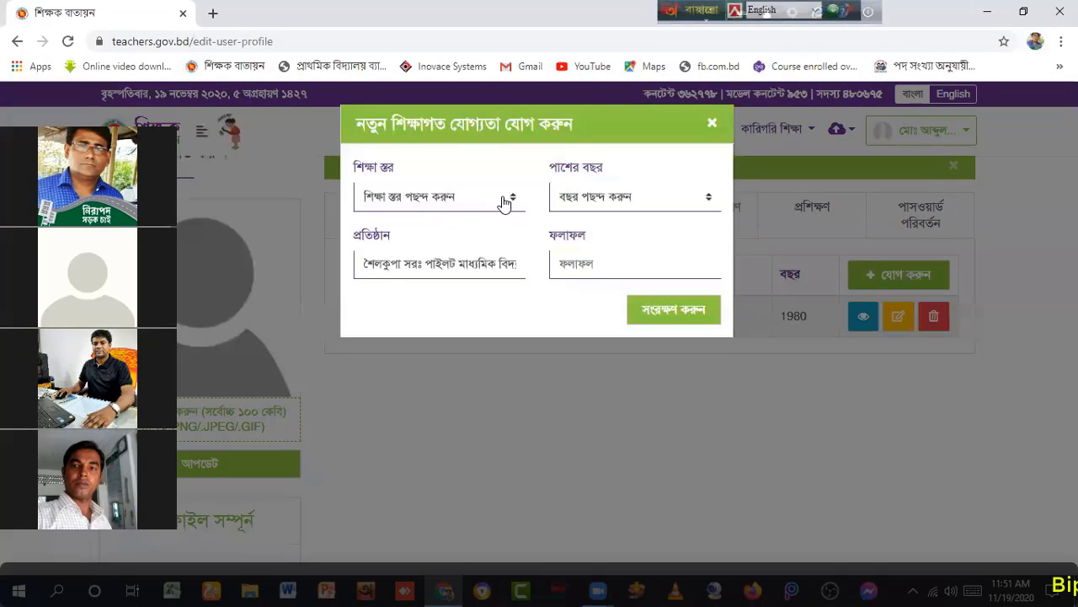
click(502, 204)
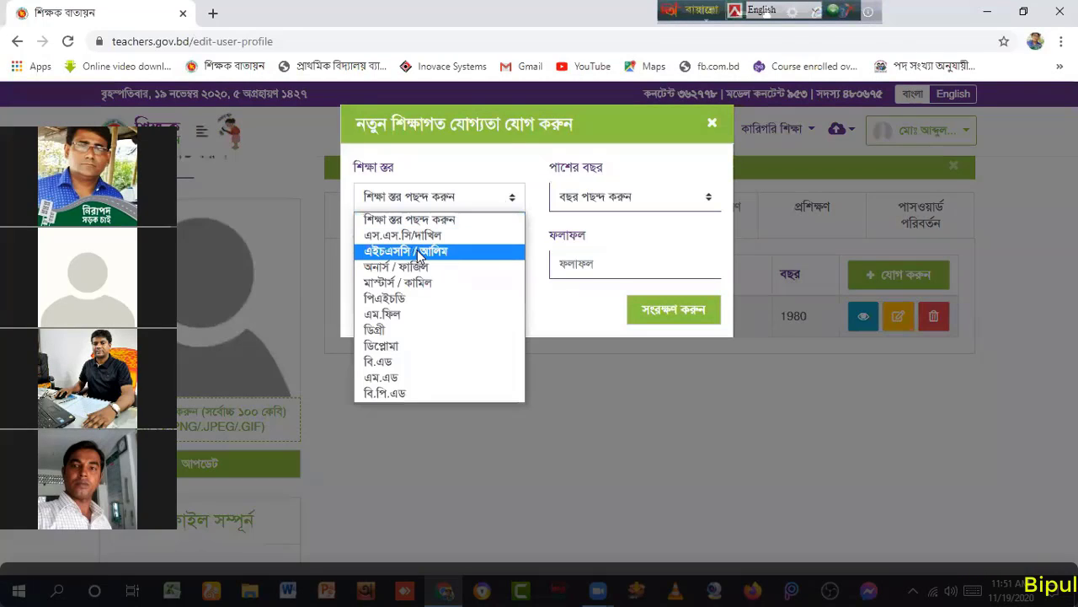
click(673, 199)
click(705, 200)
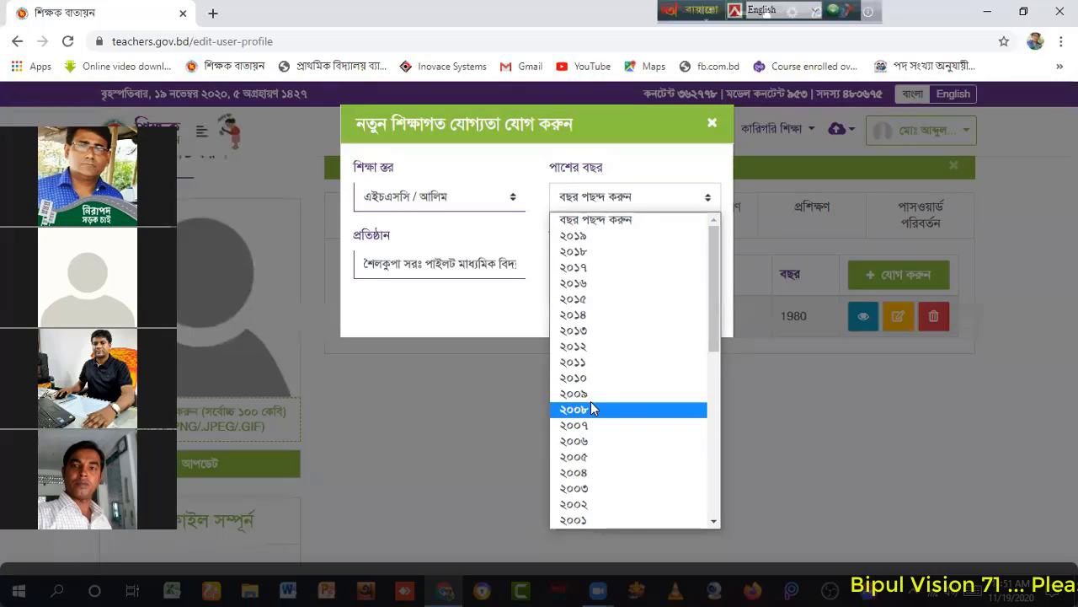
scroll(590, 407, down, 5)
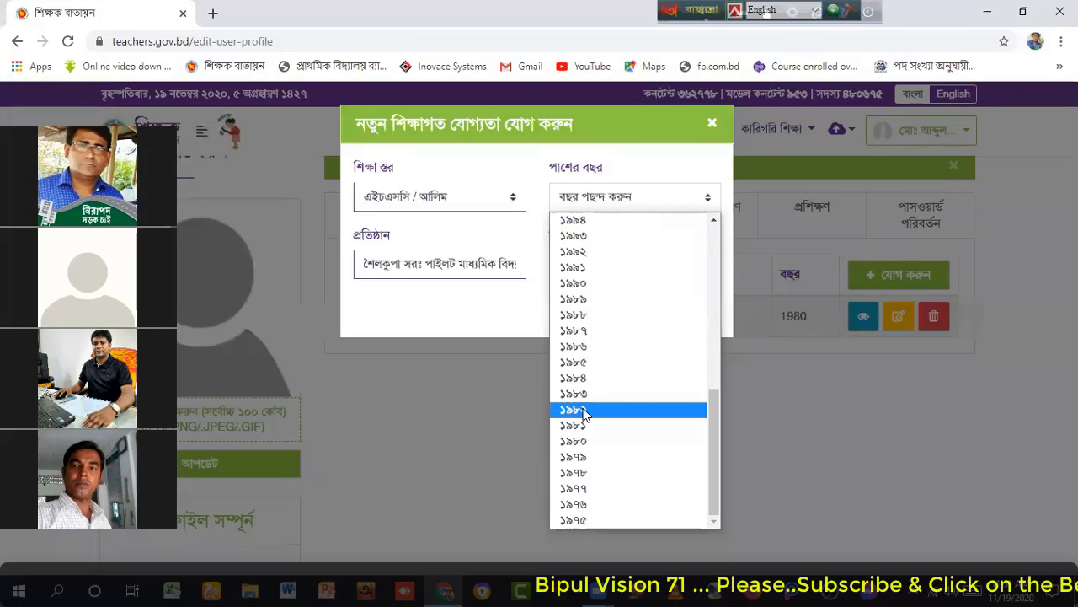
click(583, 410)
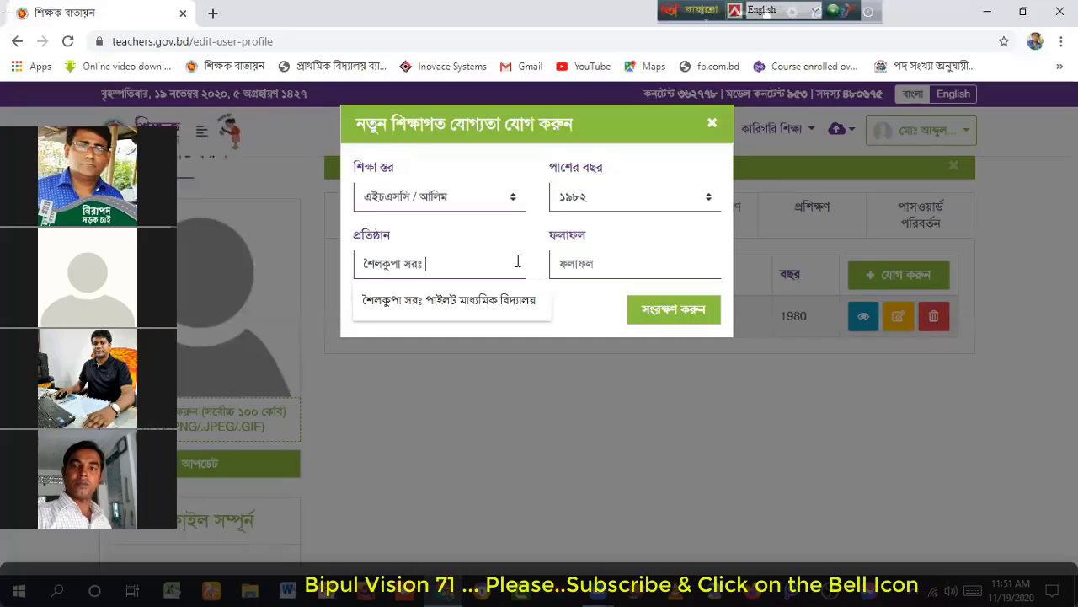
text(ডিগ্রী কলেজ)
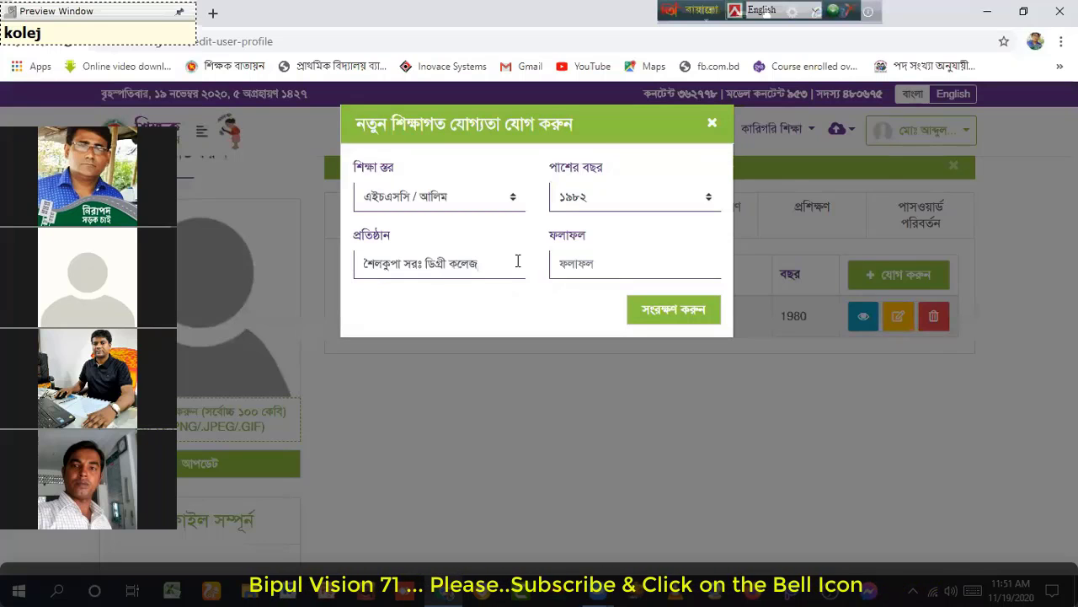
click(605, 144)
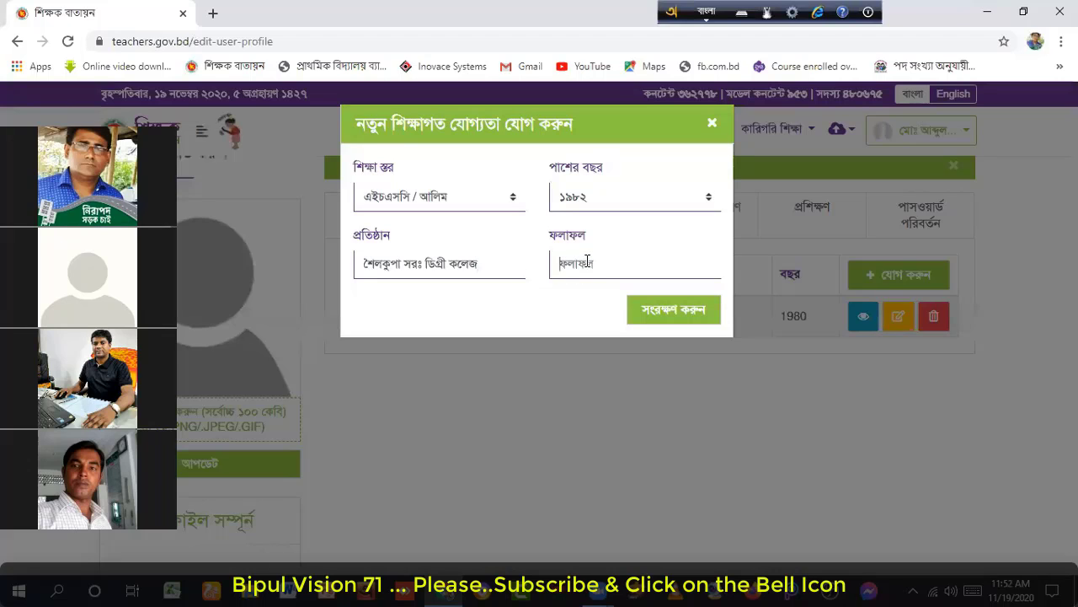
text(২য় বিভাগ)
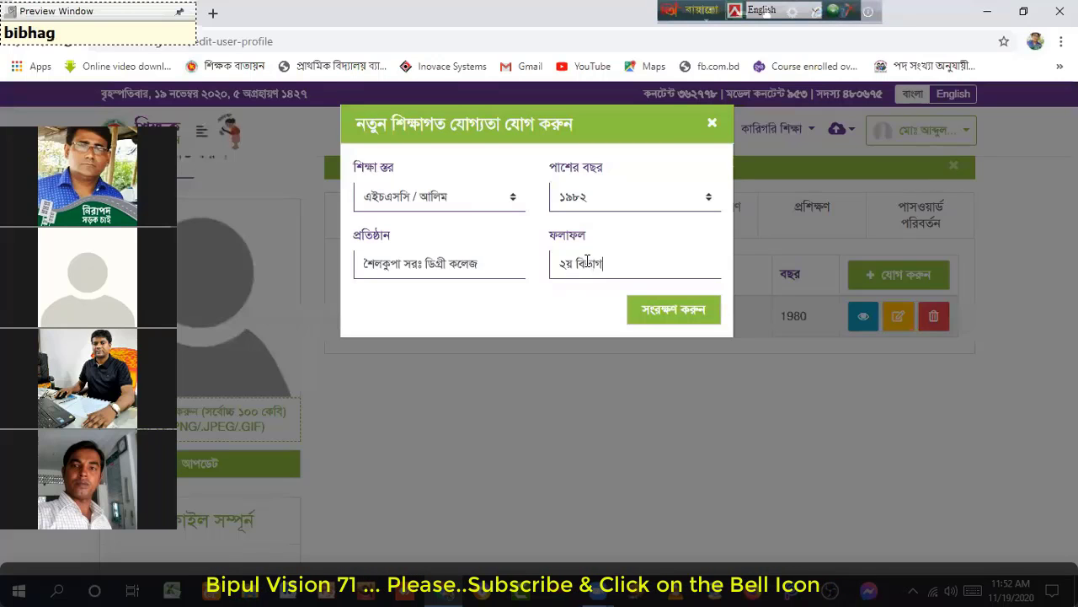
click(674, 310)
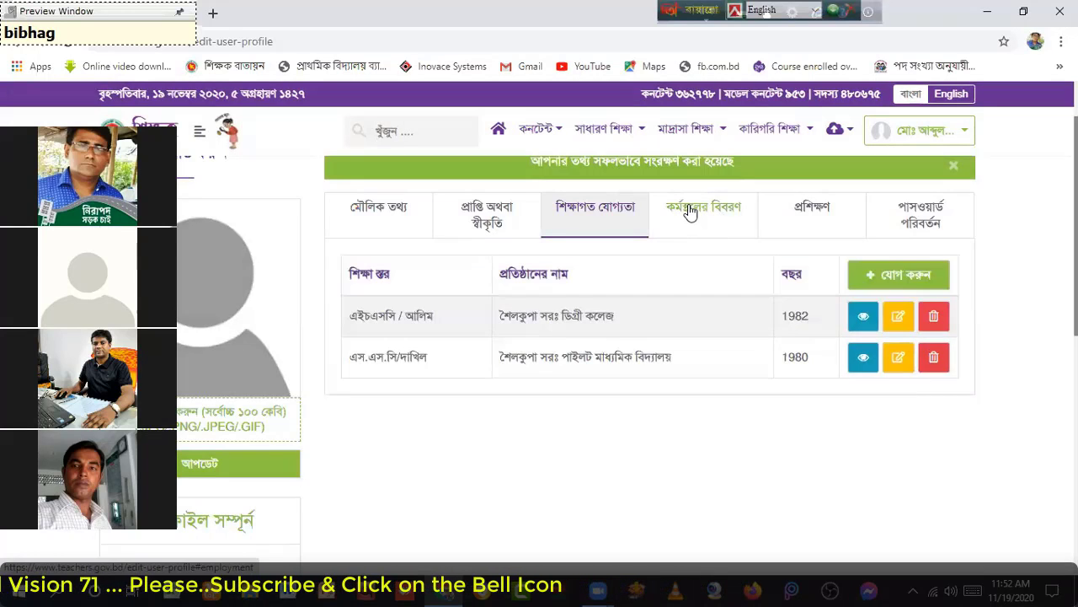
Step: Add a current workplace entry: প্রধান শিক্ষক at শৈলকুপা সরঃ প্রাথমিক বিদ্যালয় since 01 December 1993
click(692, 211)
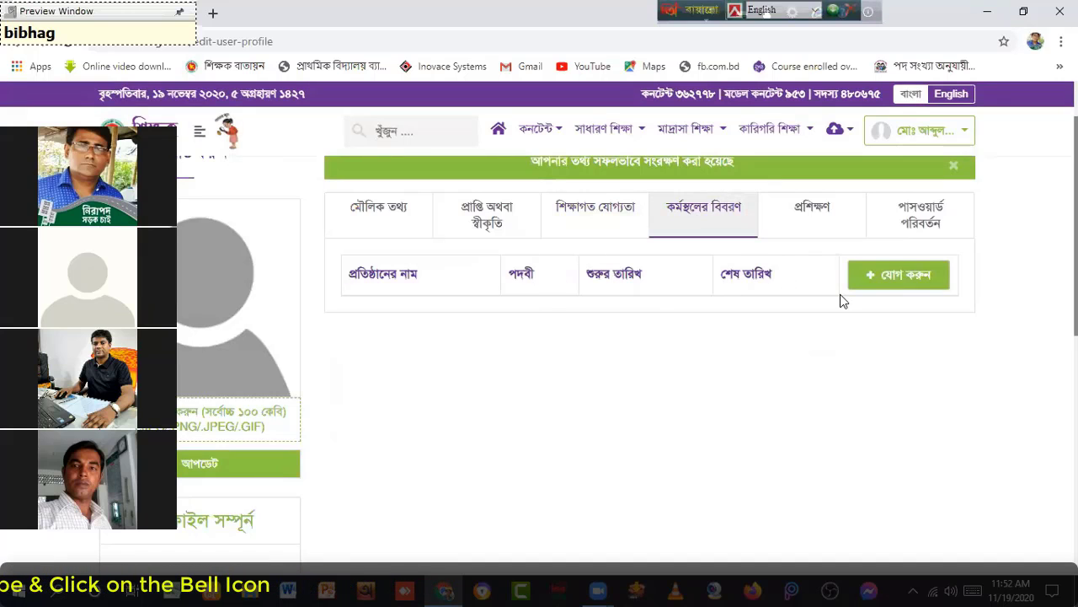
click(908, 279)
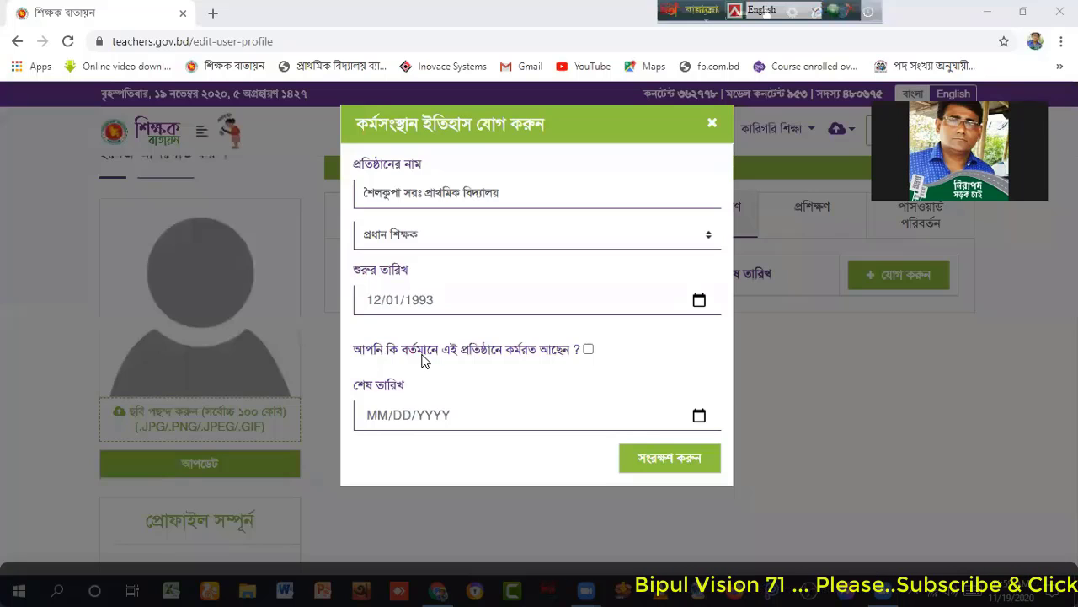
click(588, 350)
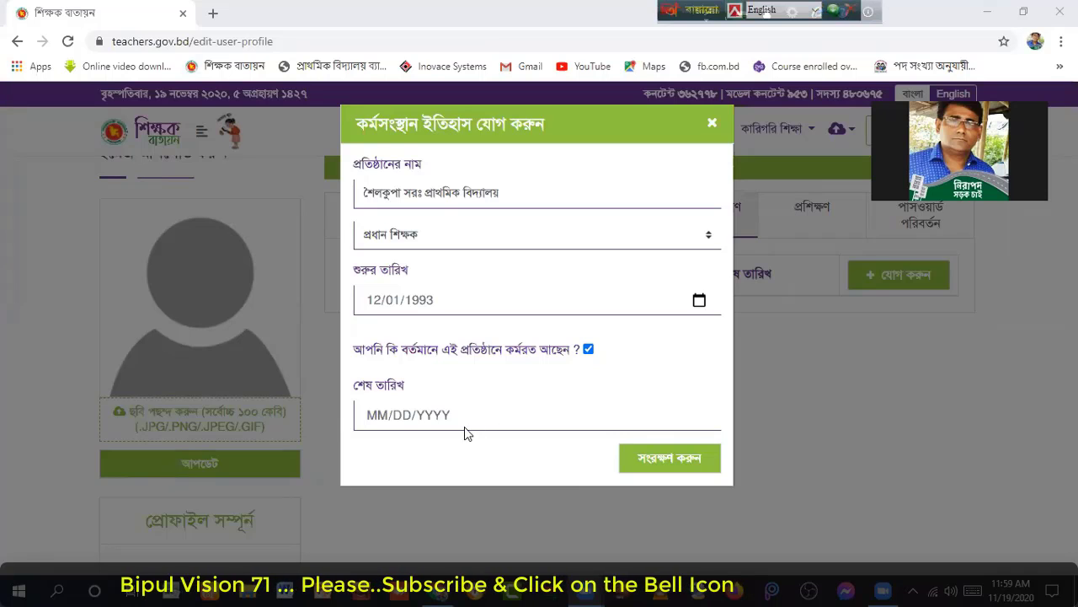
click(664, 461)
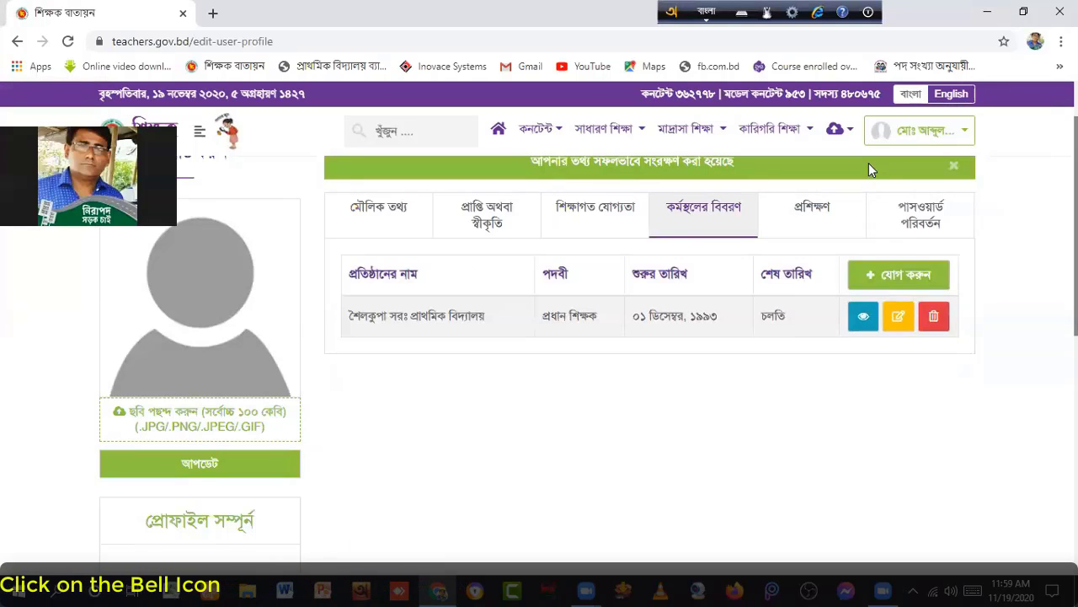
Step: Bring up the add-training form in the প্রশিক্ষণ section
click(804, 208)
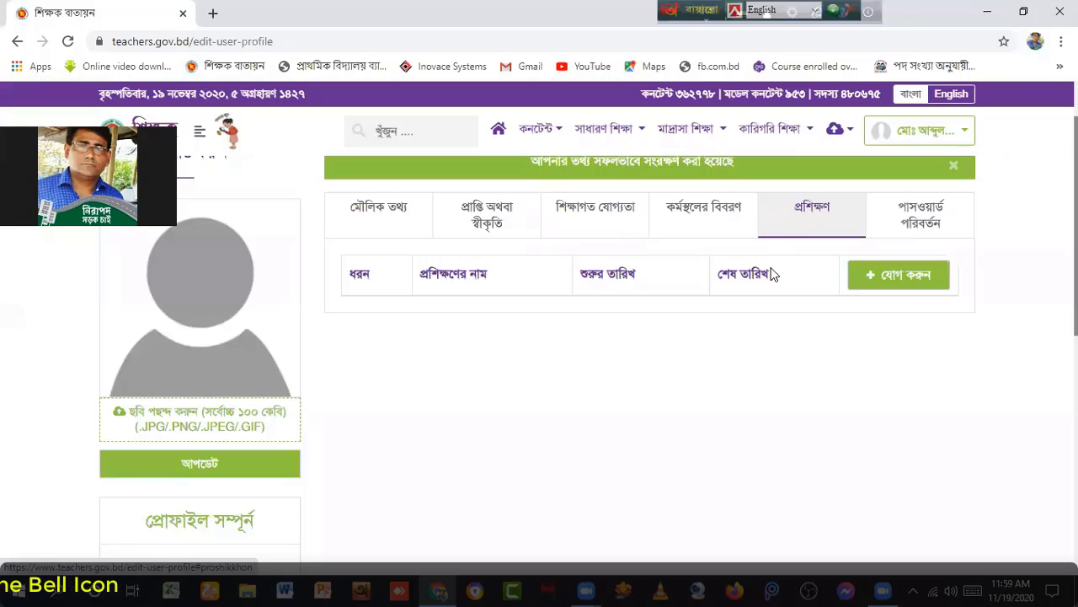
click(903, 276)
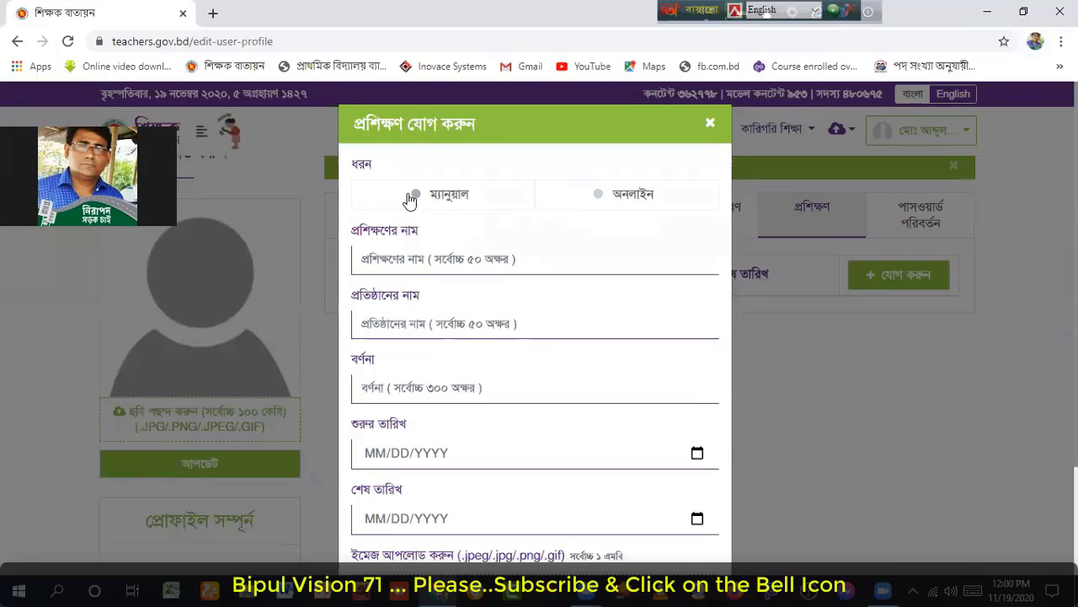
Step: Enter training name সিইনএড, institution ঝিনাইদহ পিটিআই, and description বিদ্যালয় পরিচালনা ও শ্রেণি পাঠদান
click(381, 257)
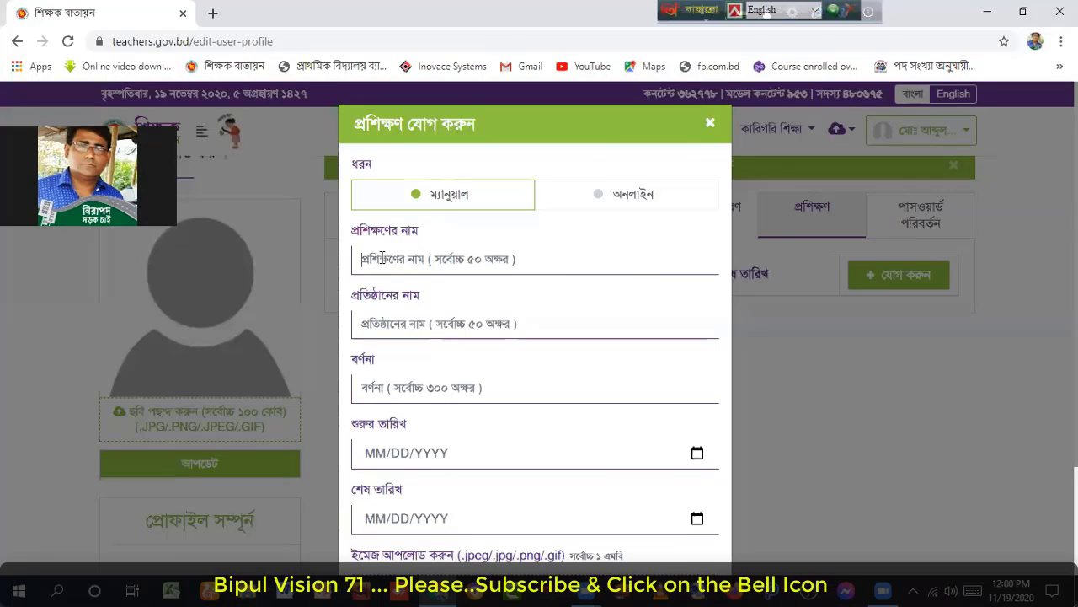
text(sii)
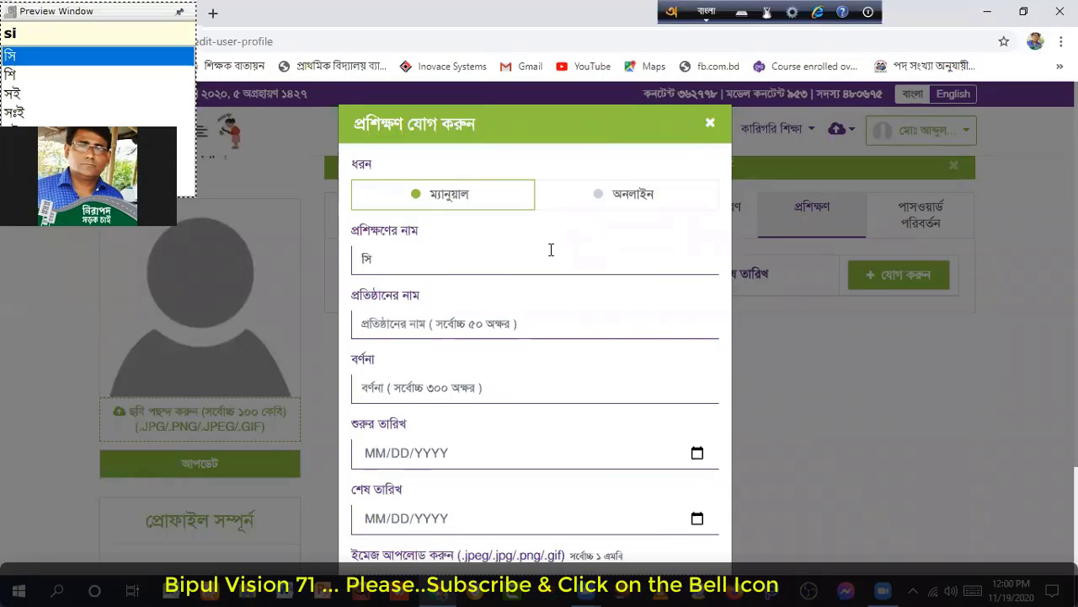
text(noeD)
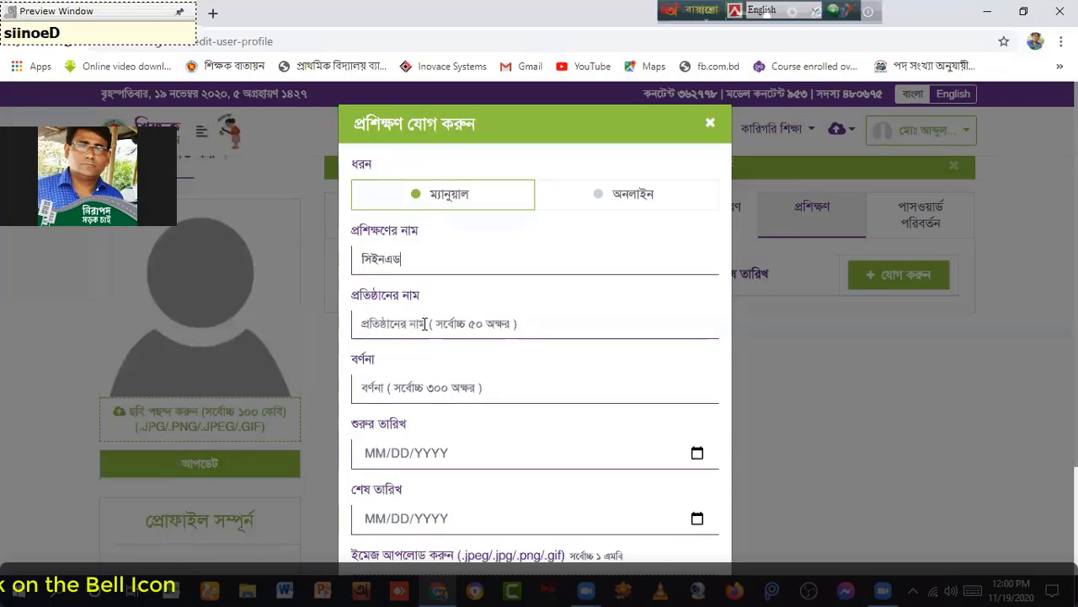
click(442, 258)
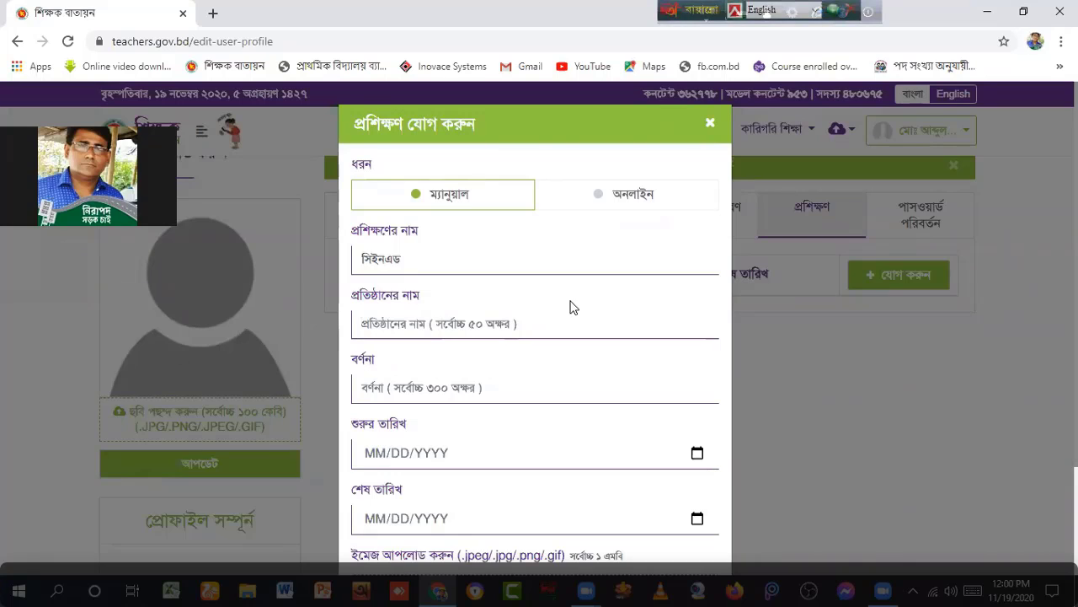
text(ঝিনাইদহ পিটিআই)
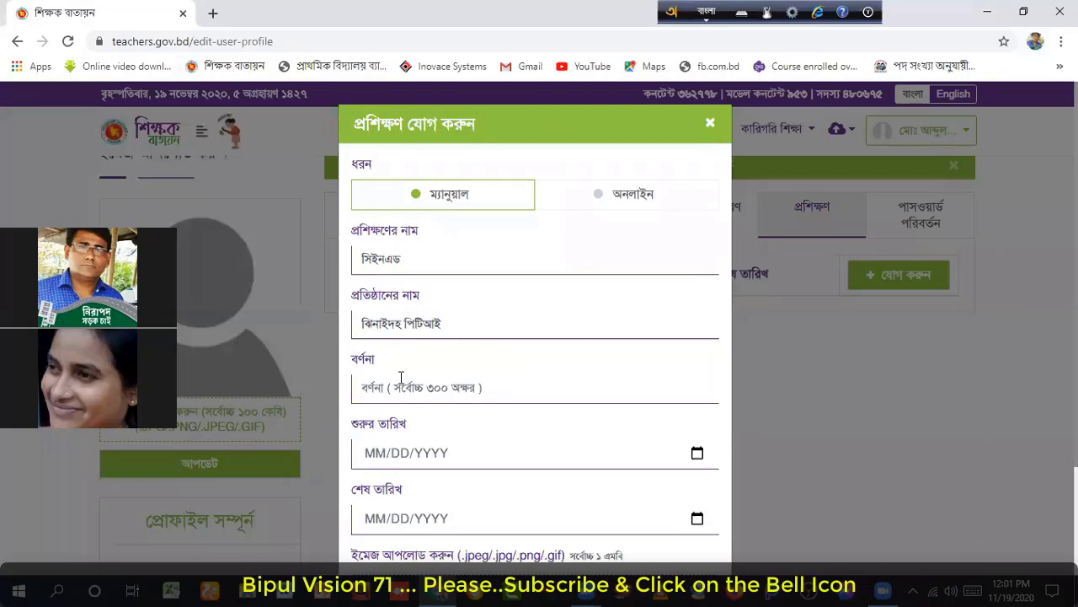
click(401, 376)
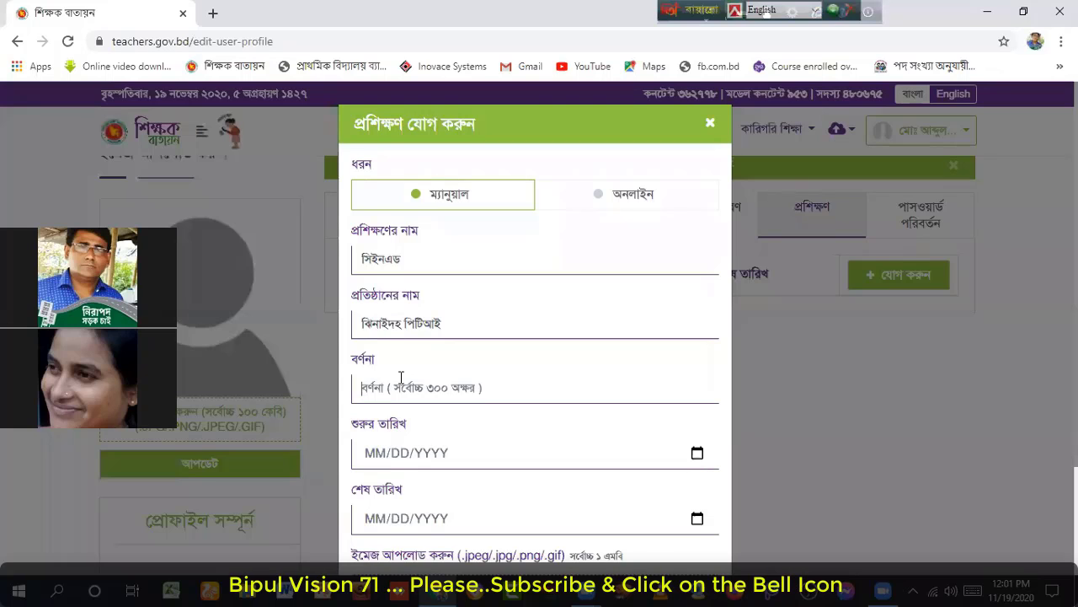
text(বিদ্যালয় পরিচালনা ও শ্রেণি পাঠদান)
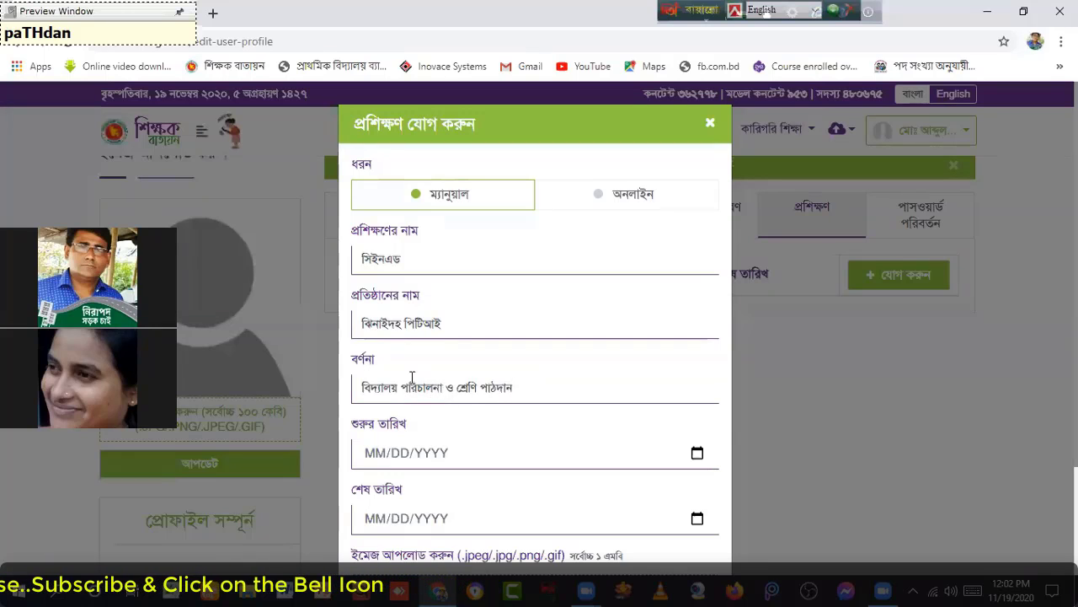
Step: Set the training start date to 01/01/1993 using the calendar picker
scroll(413, 384, down, 1)
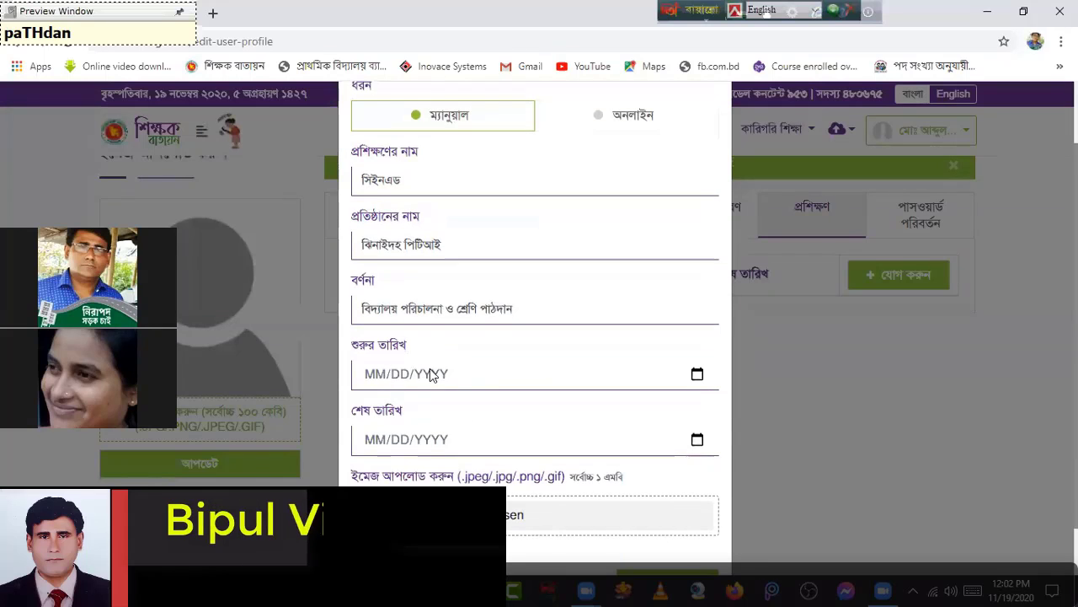
click(697, 375)
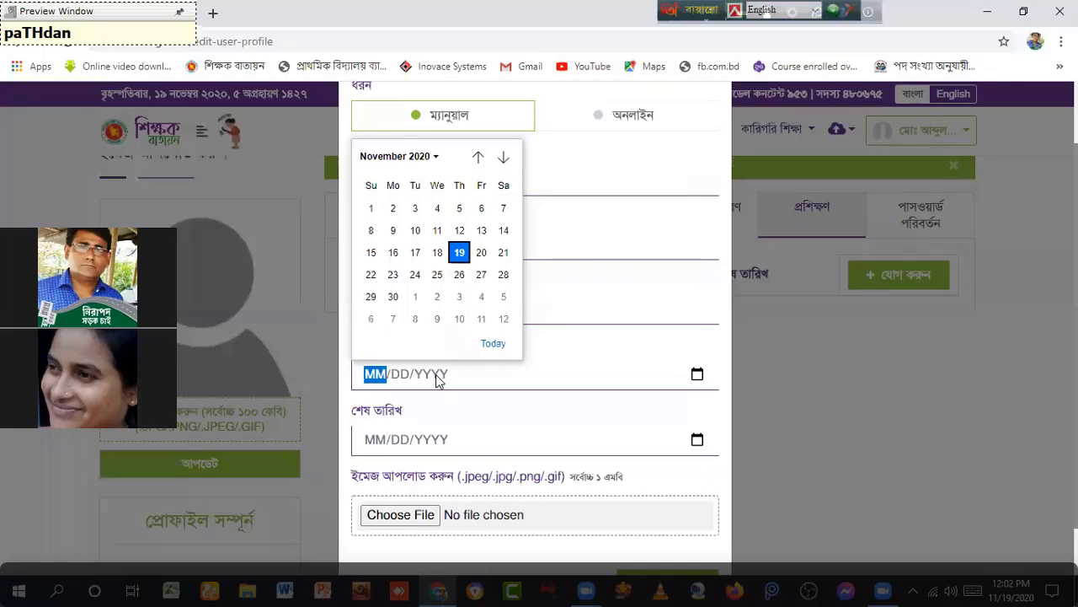
click(658, 170)
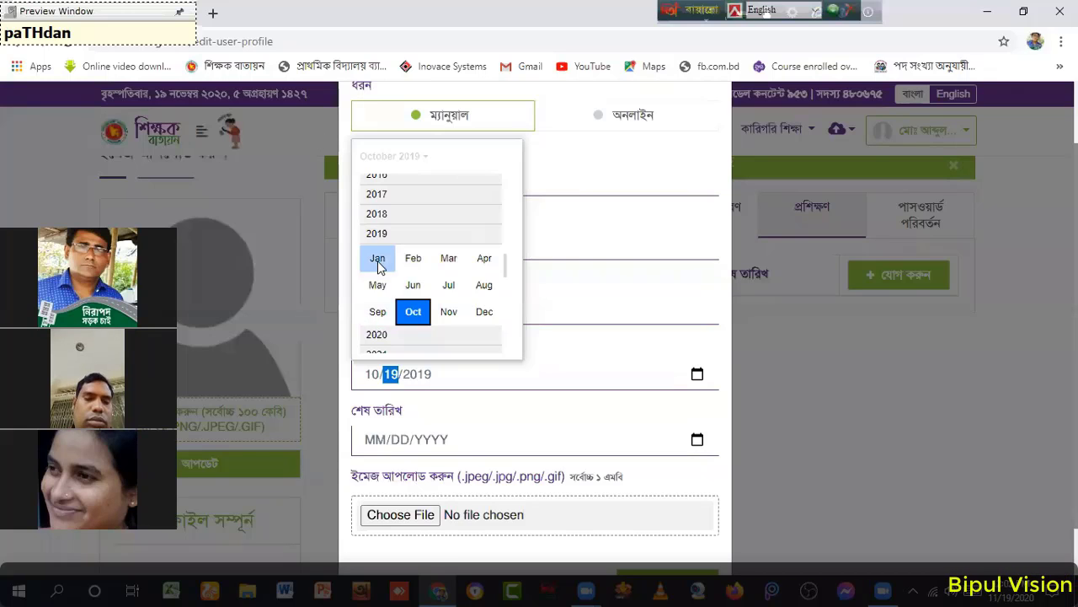
scroll(380, 260, up, 10)
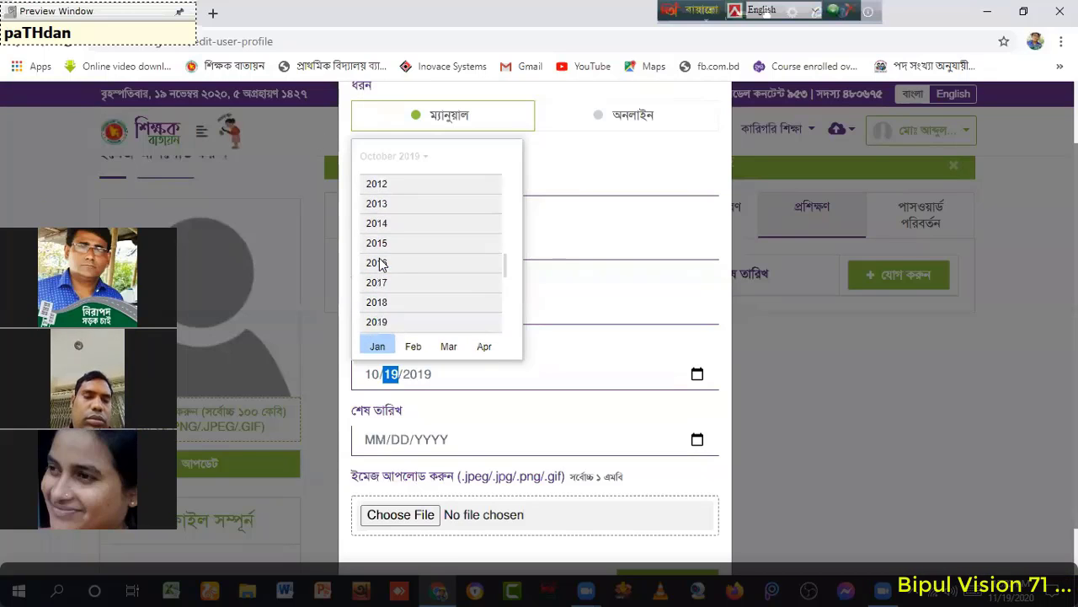
scroll(381, 259, up, 5)
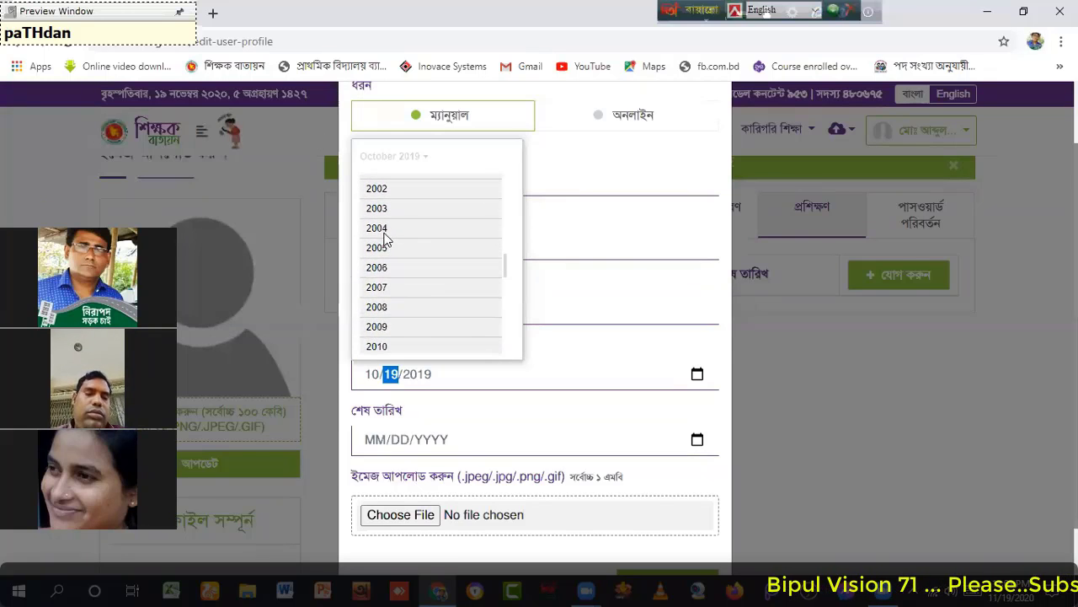
scroll(386, 235, up, 6)
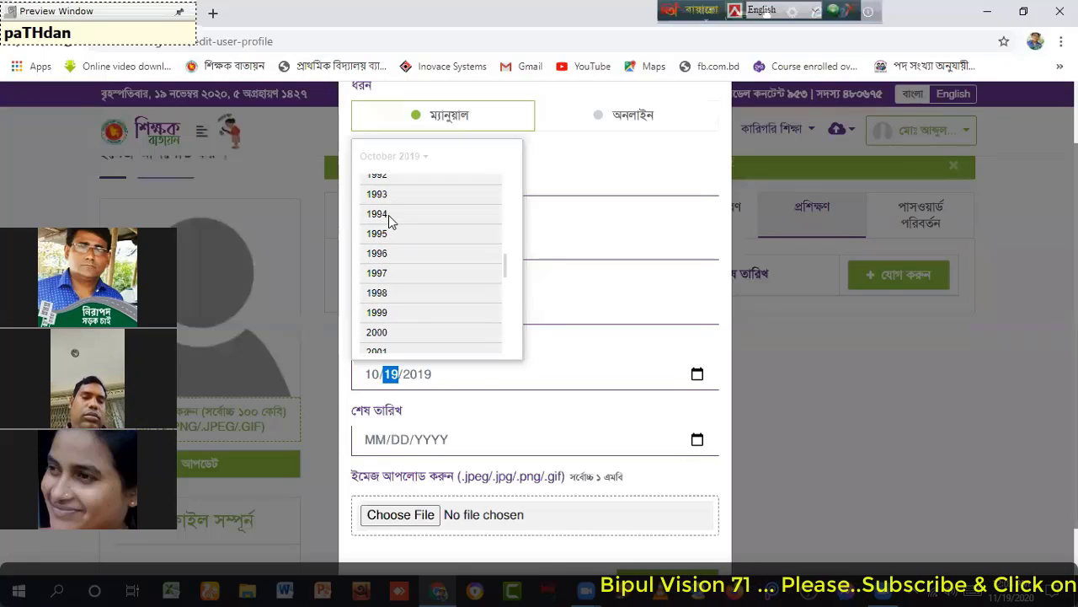
scroll(391, 227, down, 1)
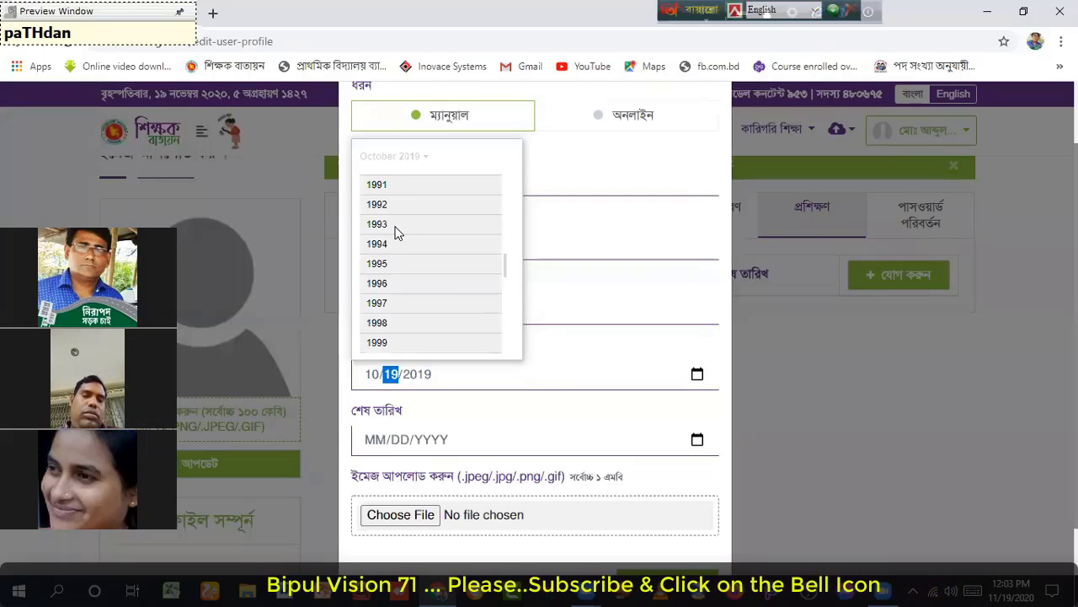
click(396, 228)
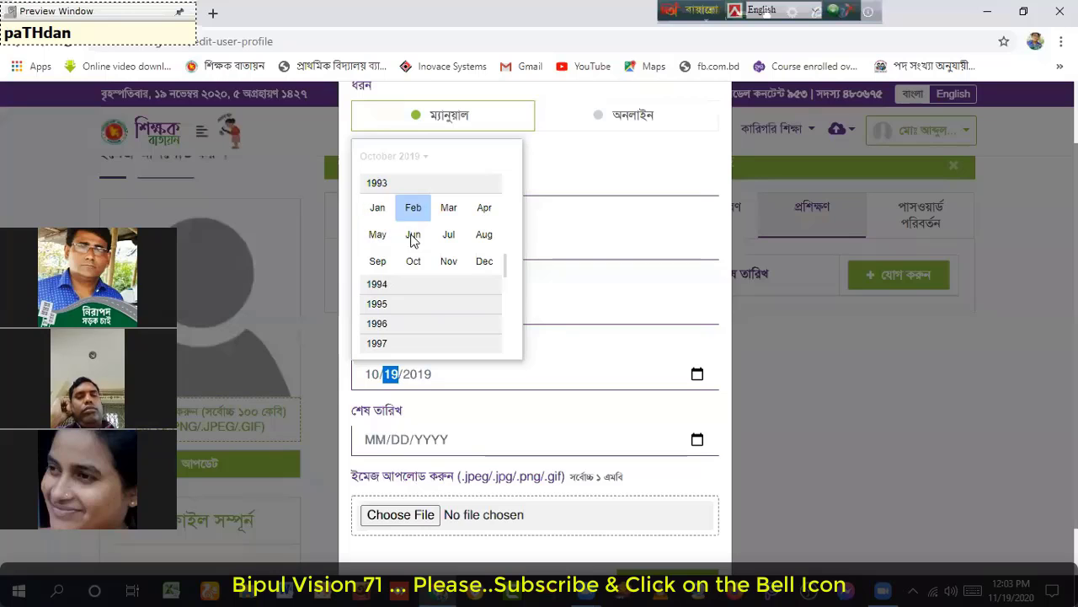
click(382, 209)
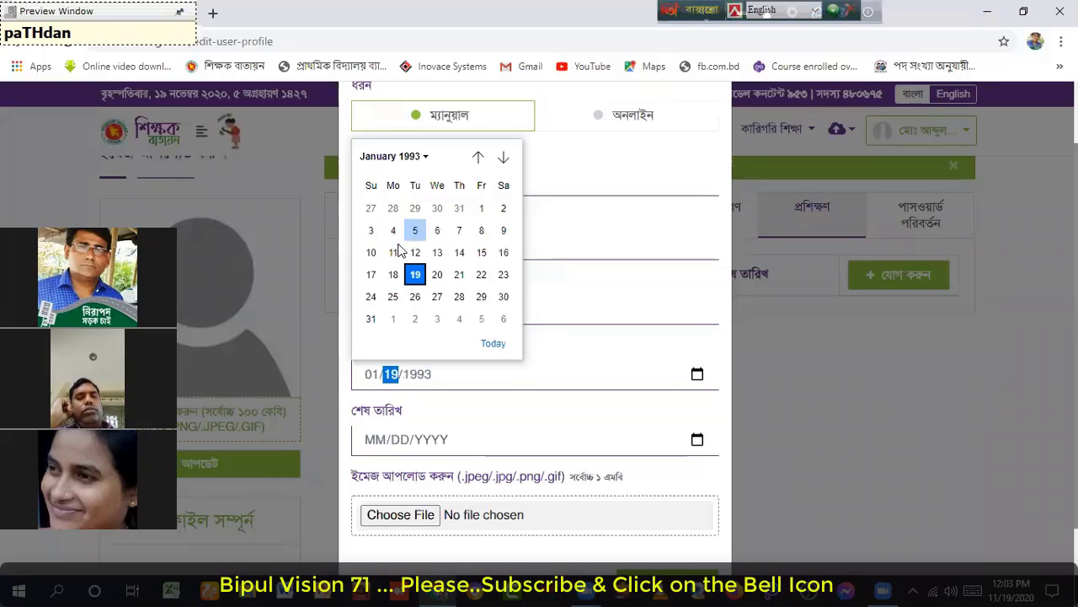
click(480, 208)
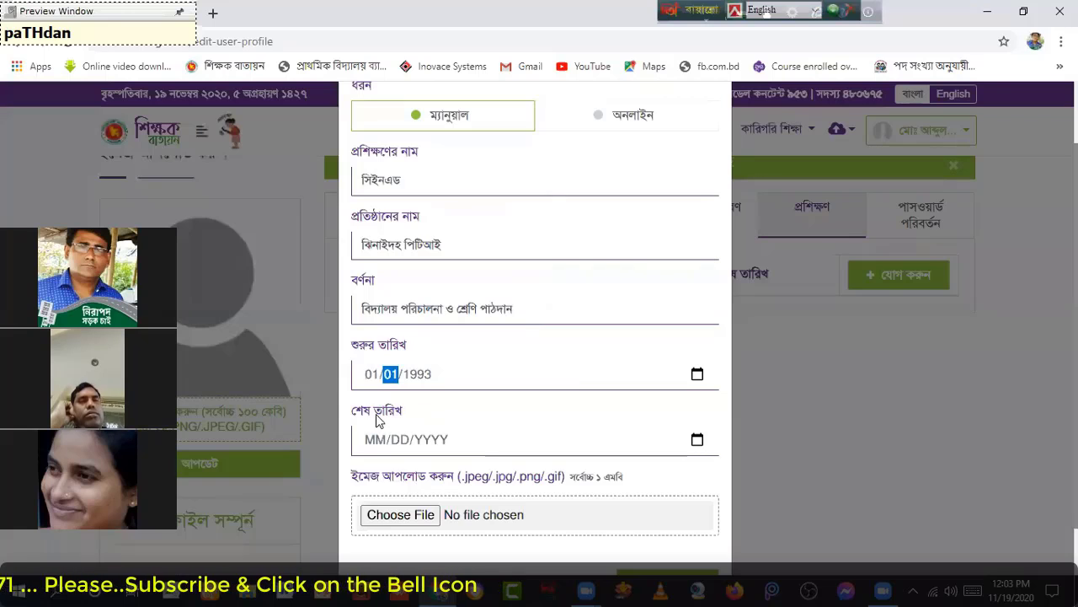
Step: Set the training end date to 12/31/1993 using the calendar picker
click(697, 439)
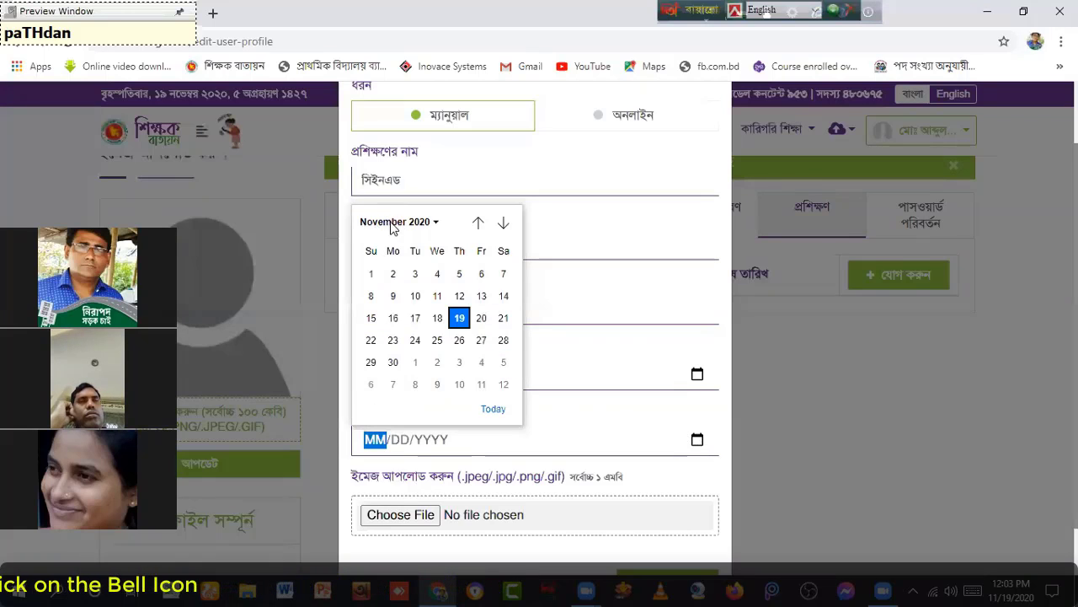
click(435, 223)
scroll(417, 289, up, 5)
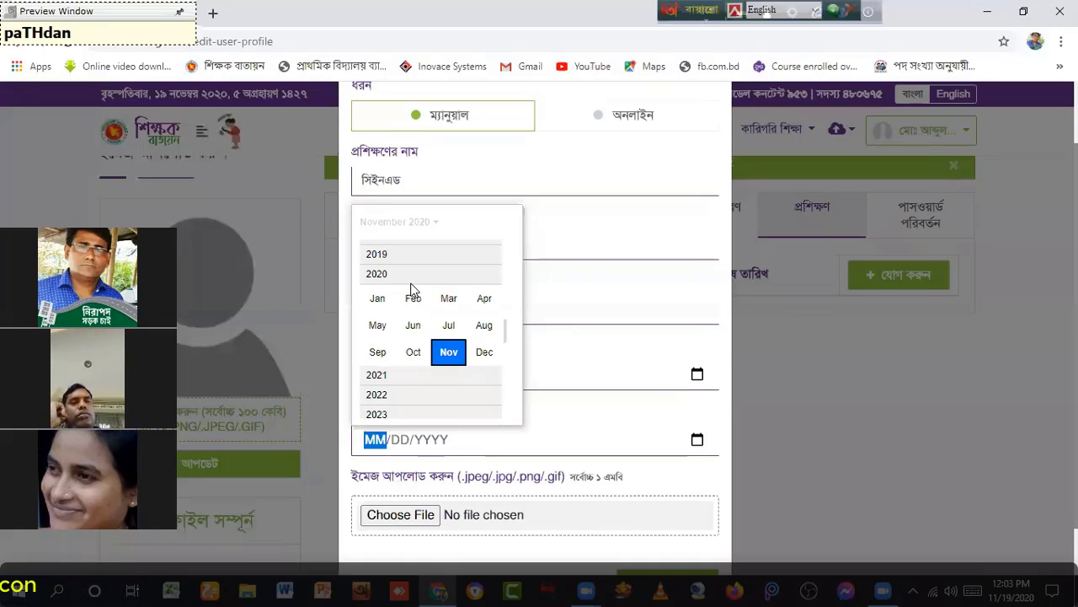
scroll(411, 285, up, 5)
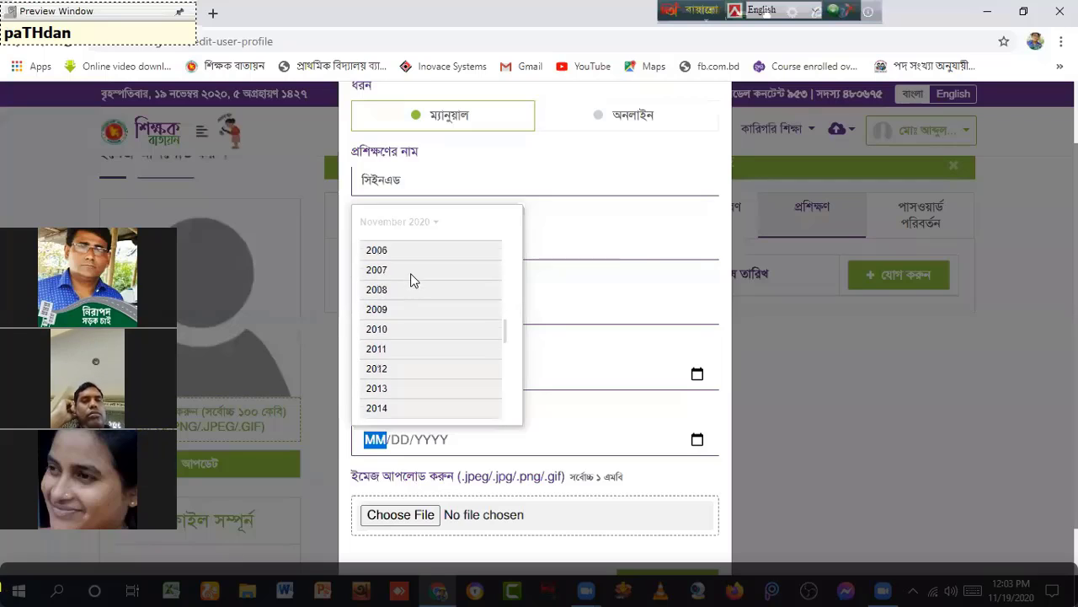
scroll(412, 276, up, 1)
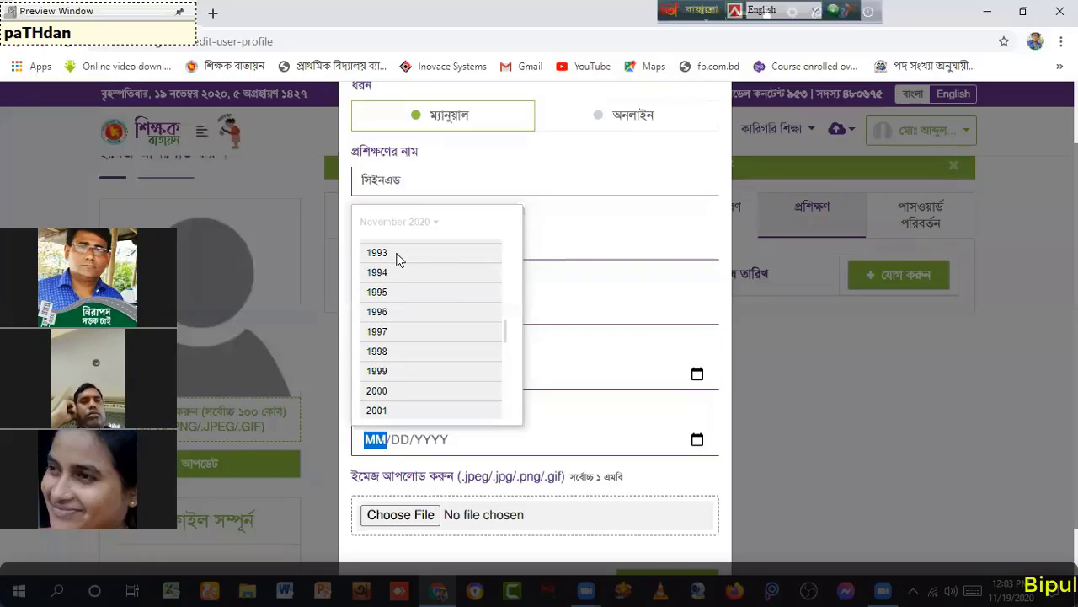
click(399, 255)
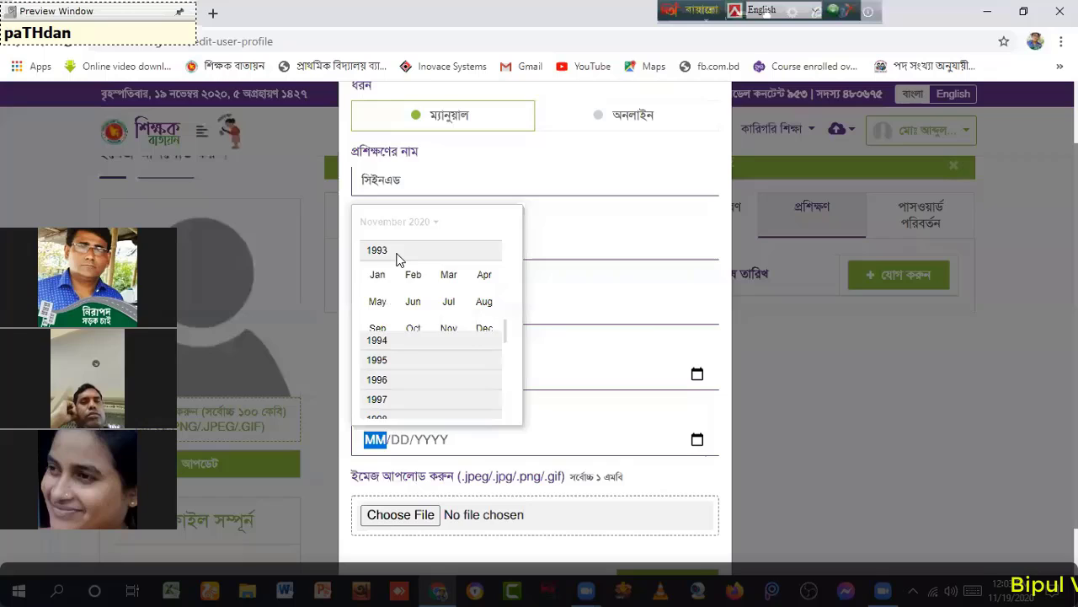
click(485, 331)
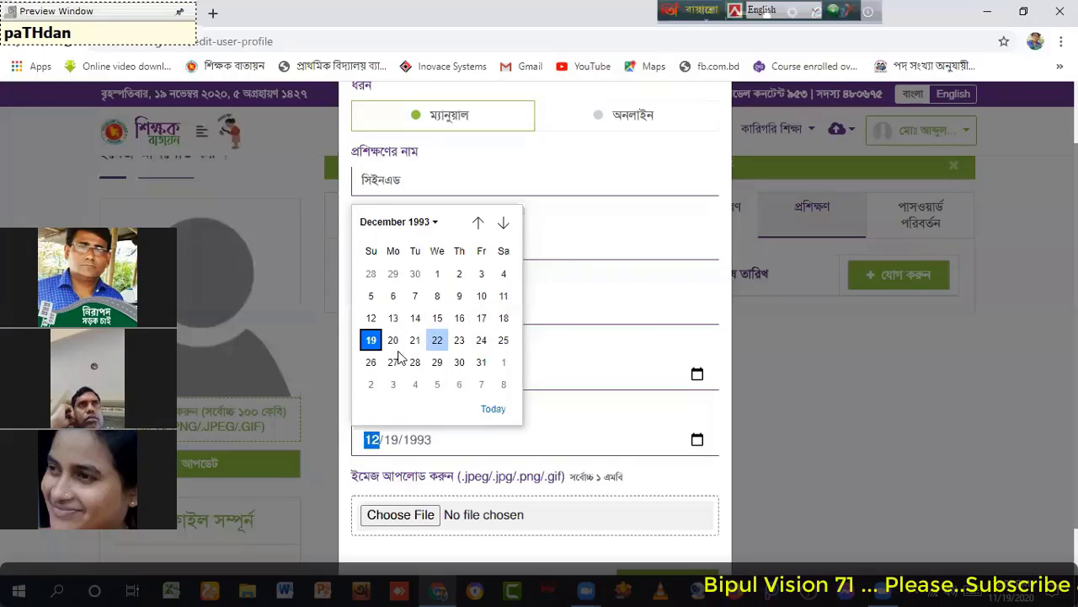
click(481, 362)
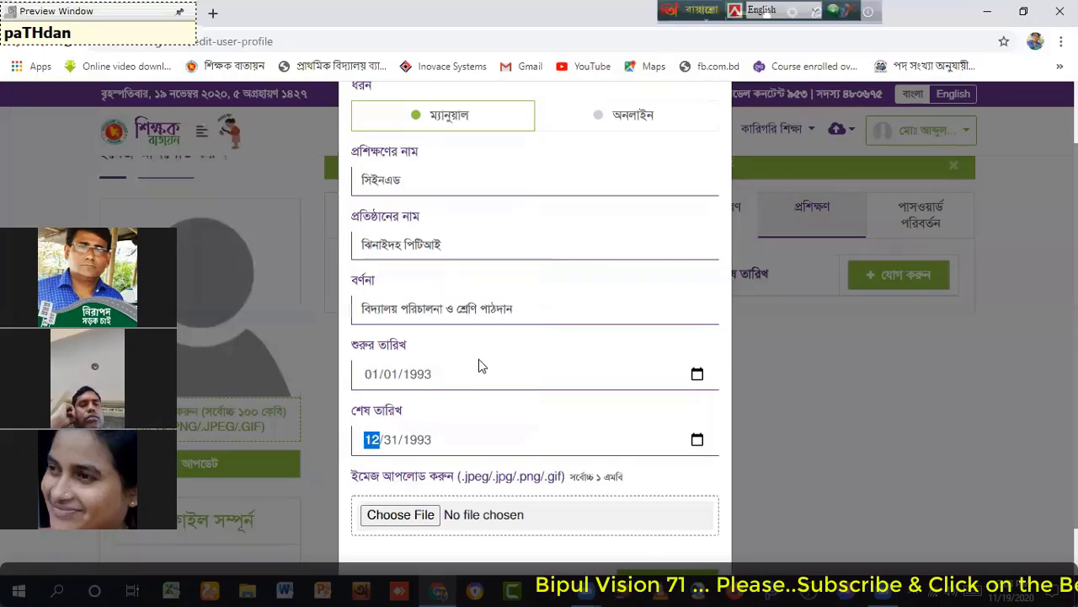
scroll(469, 395, down, 1)
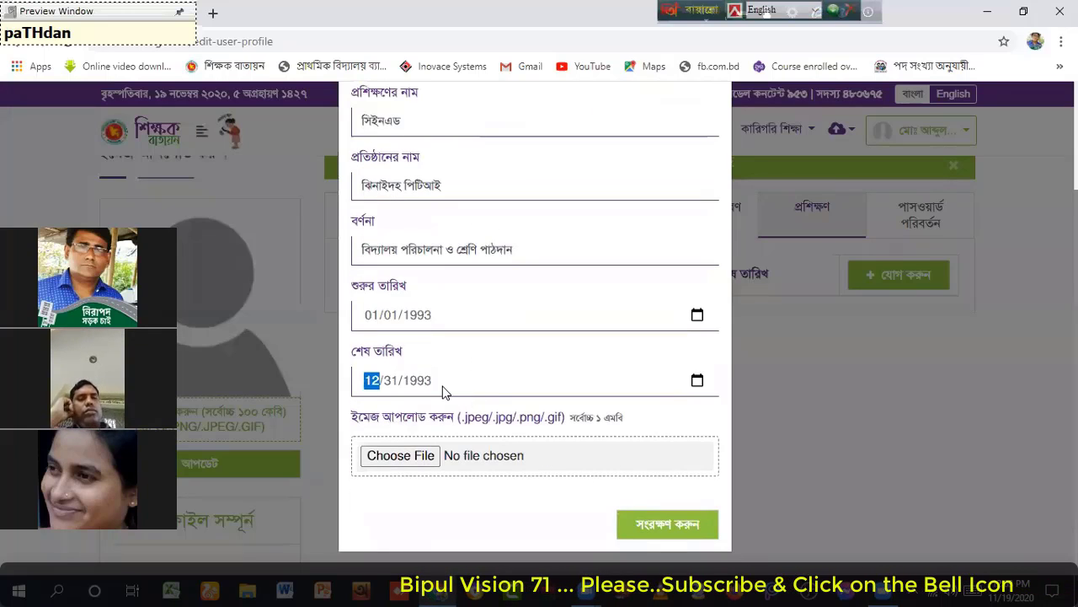
scroll(444, 392, up, 2)
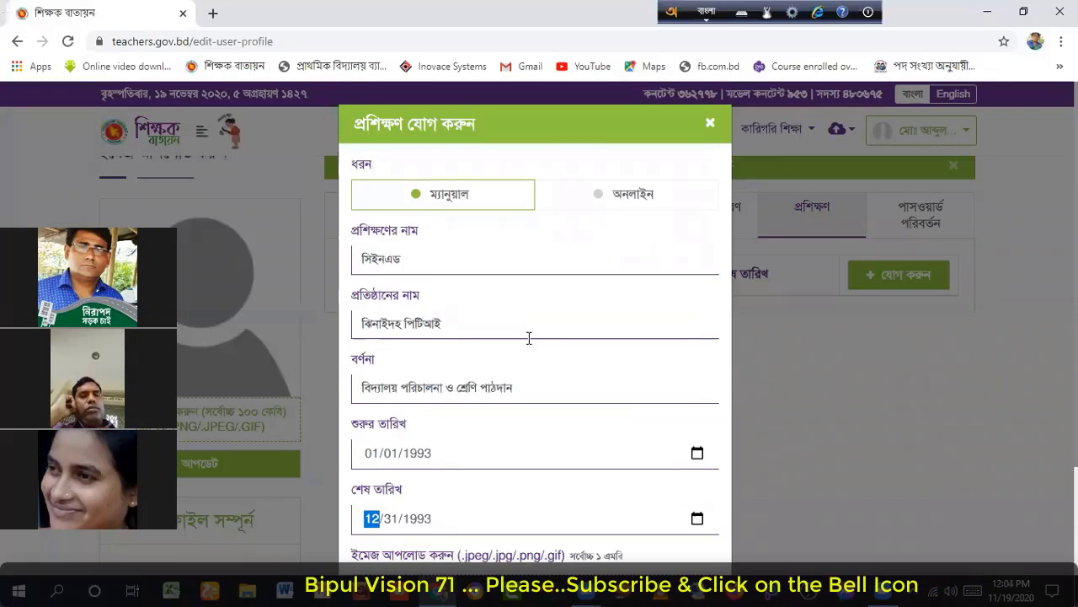
scroll(529, 337, down, 2)
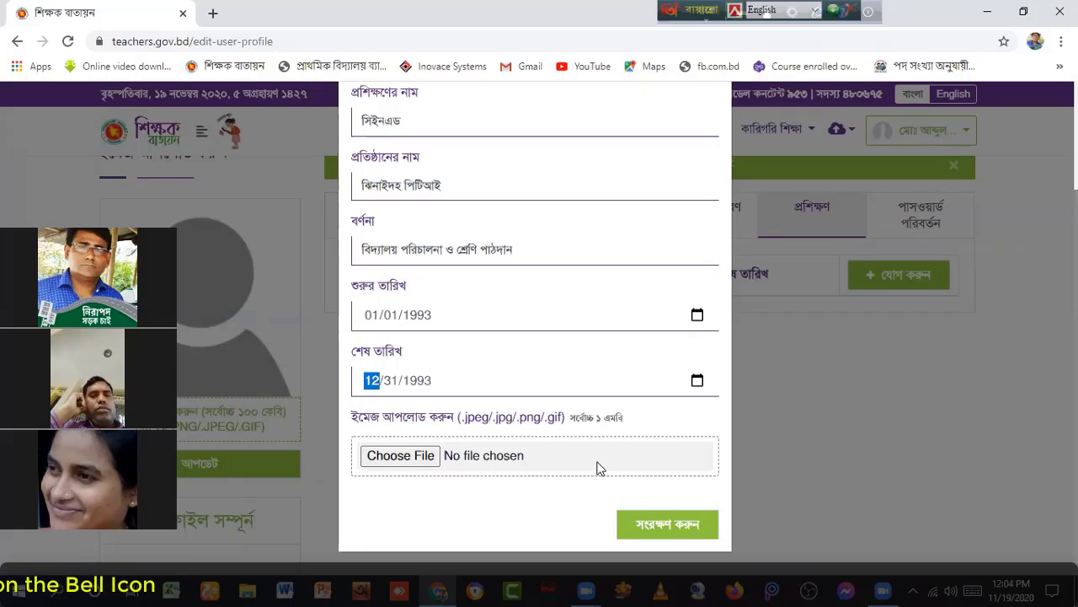
Step: Save the সিইনএড training entry and update the profile to reach 85% completion
click(662, 526)
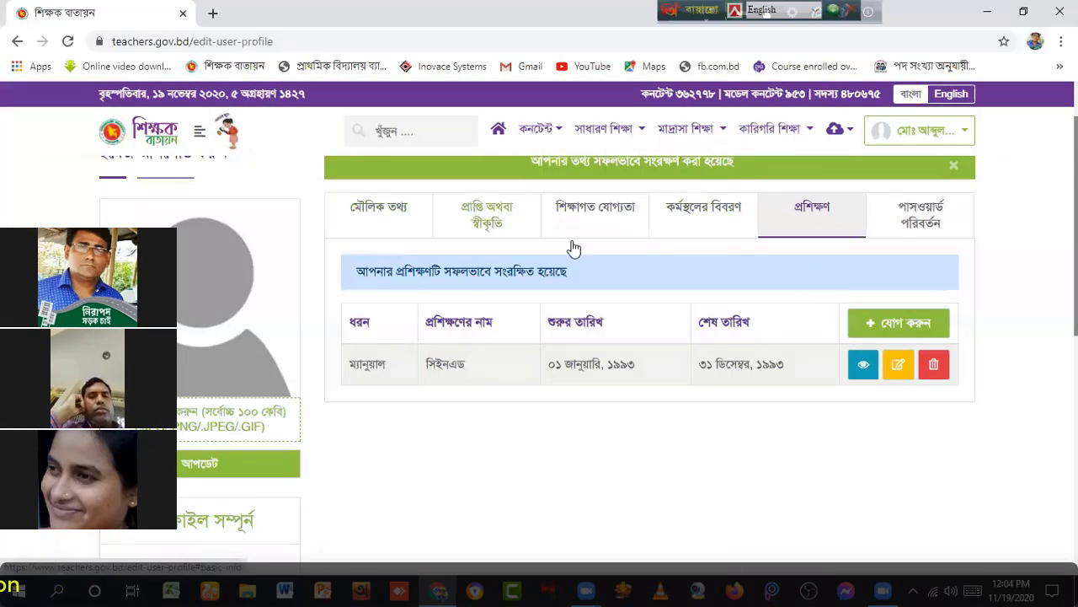
scroll(260, 409, down, 2)
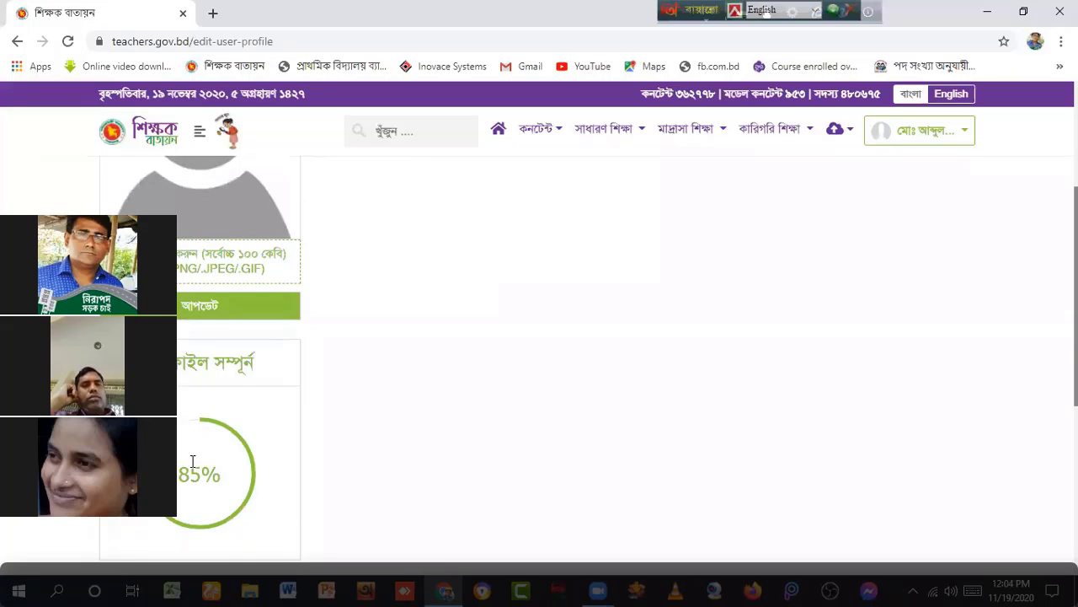
scroll(240, 424, down, 1)
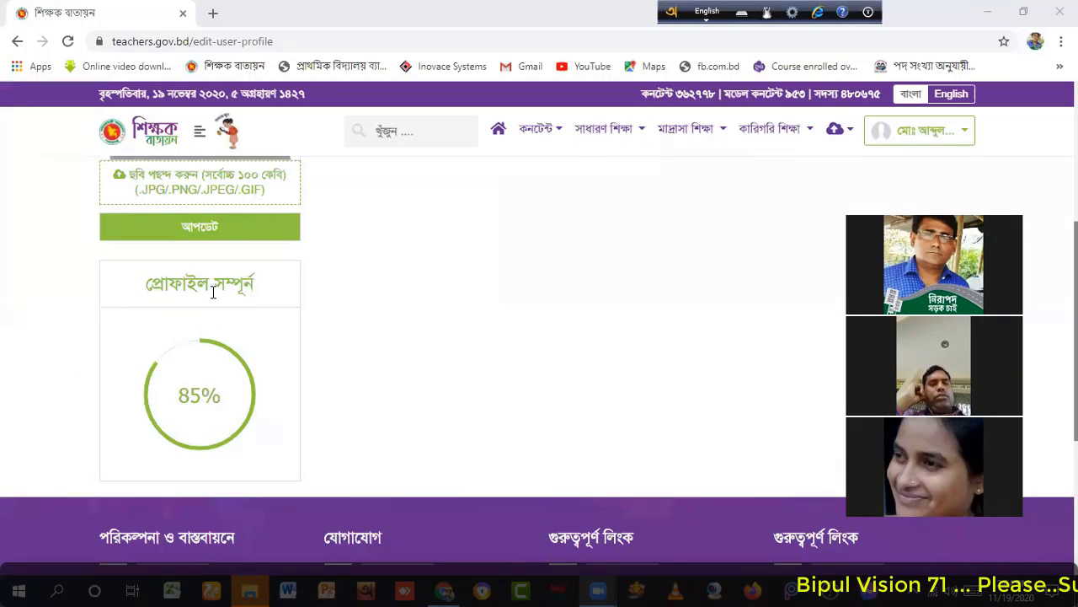
scroll(212, 291, up, 3)
scroll(218, 296, down, 1)
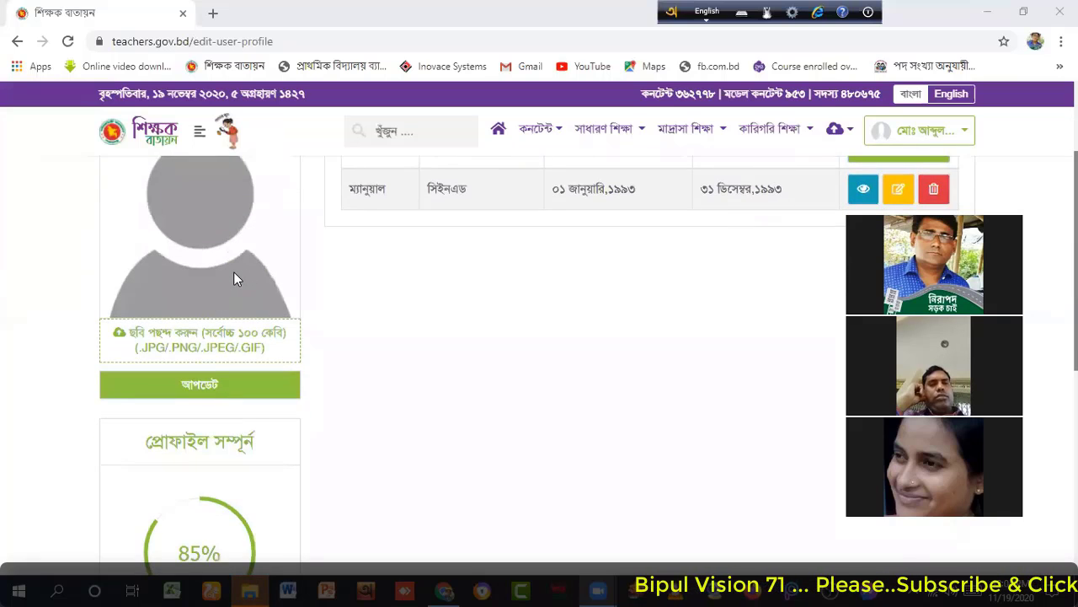
scroll(234, 271, down, 2)
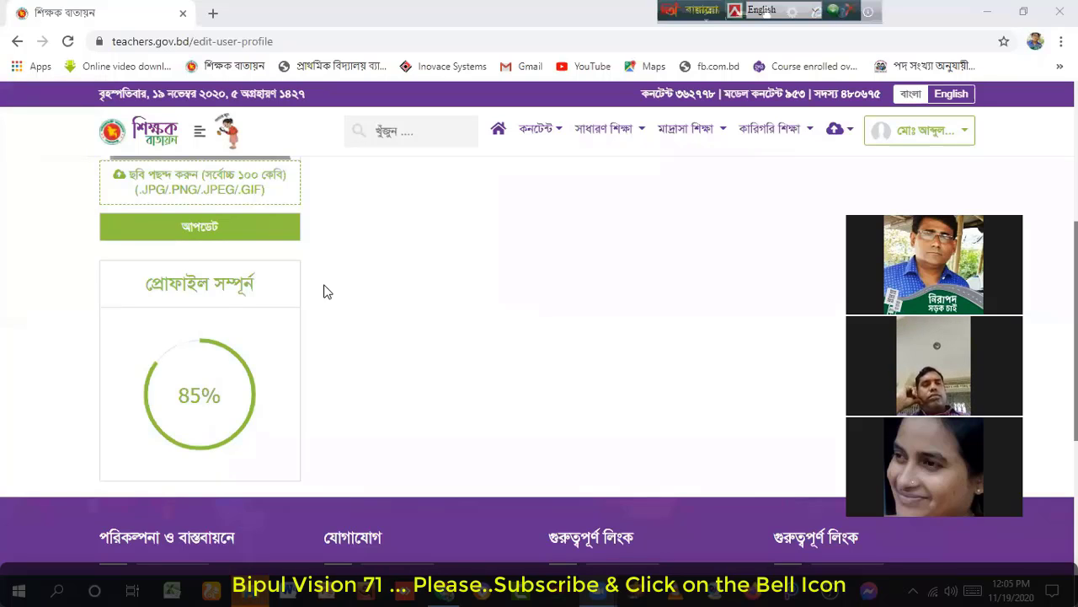
scroll(327, 291, up, 1)
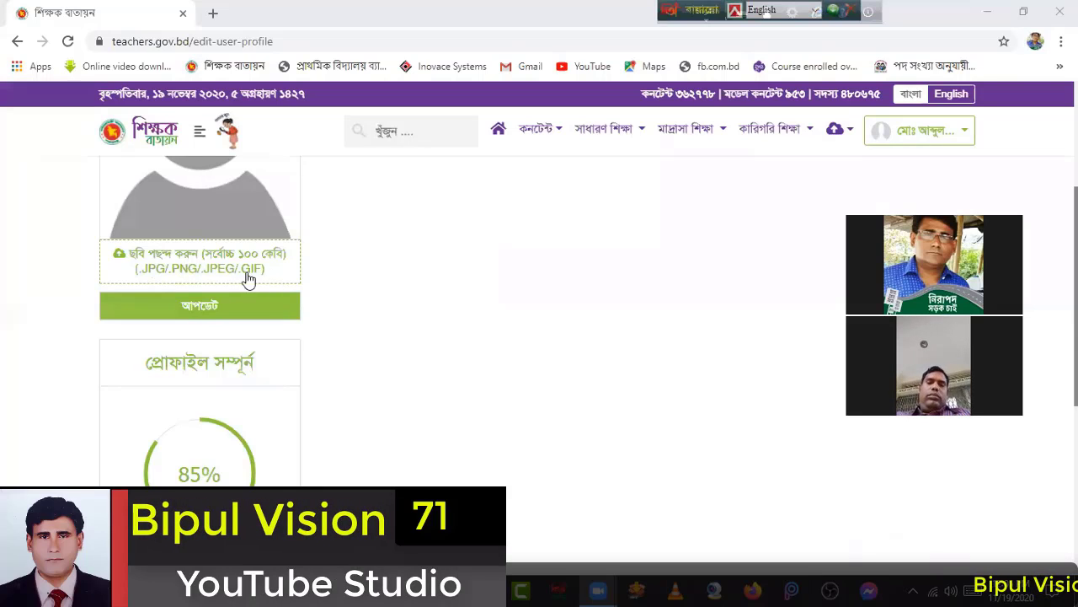
click(294, 304)
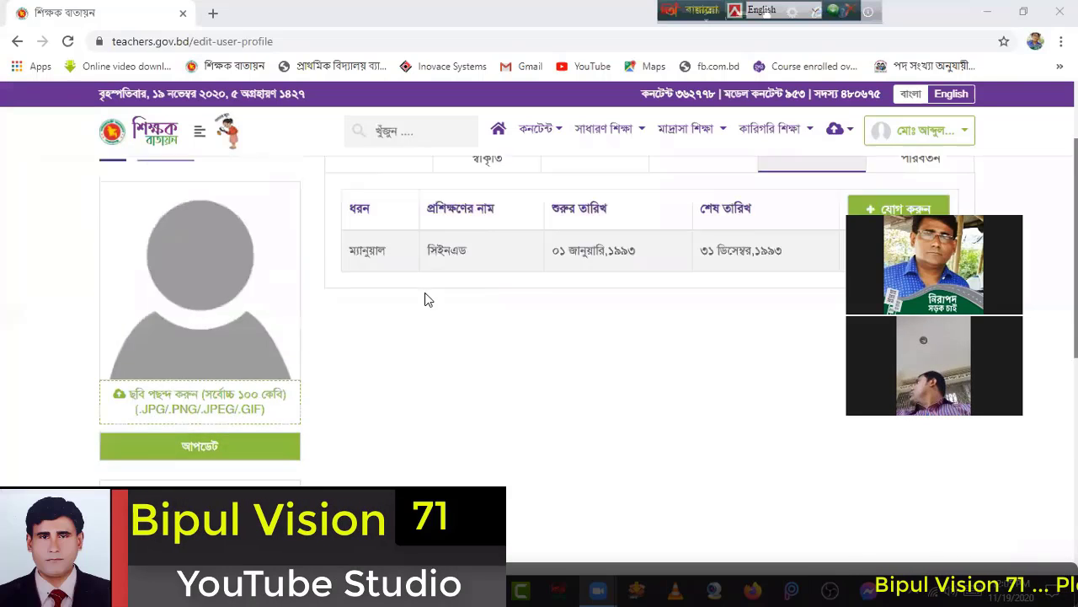
scroll(331, 315, up, 1)
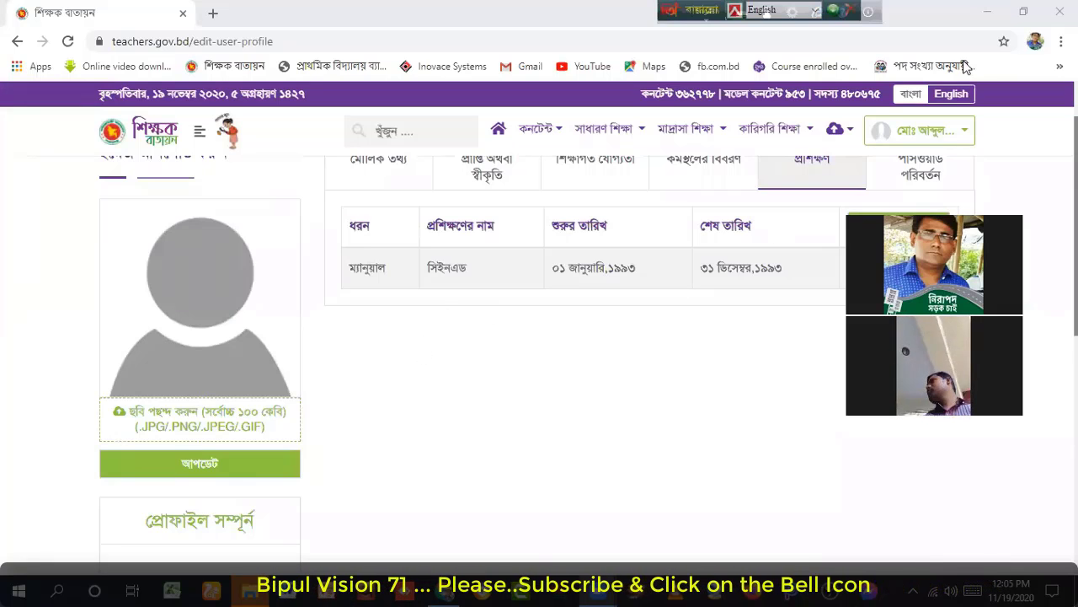
Step: On the desktop, read Capture.JPGfffff.JPG's size (15.1 KB) in its Properties, then restore its icon position
click(987, 14)
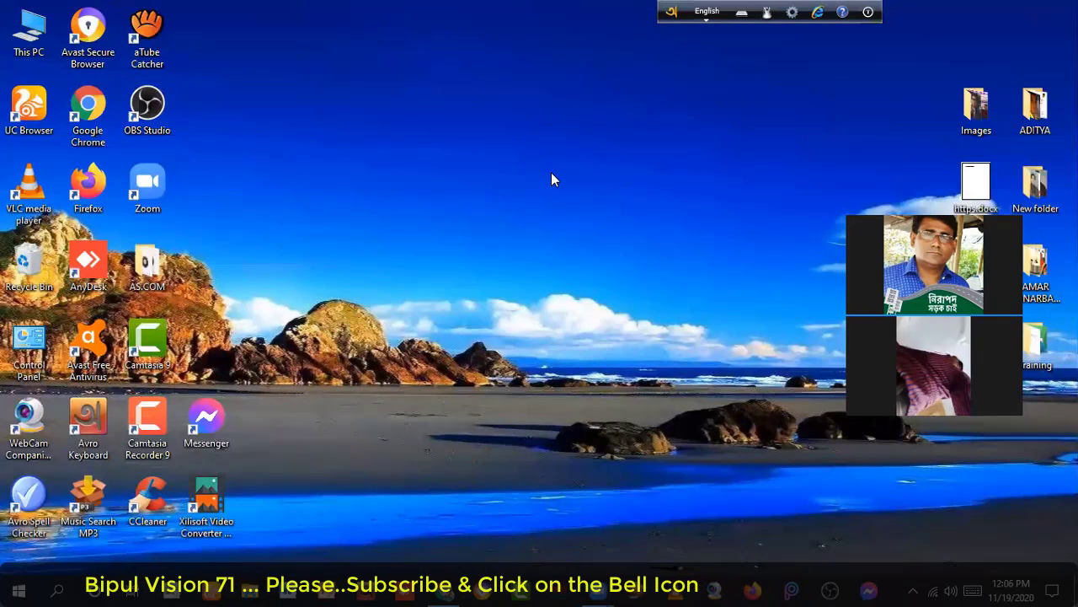
double_click(22, 40)
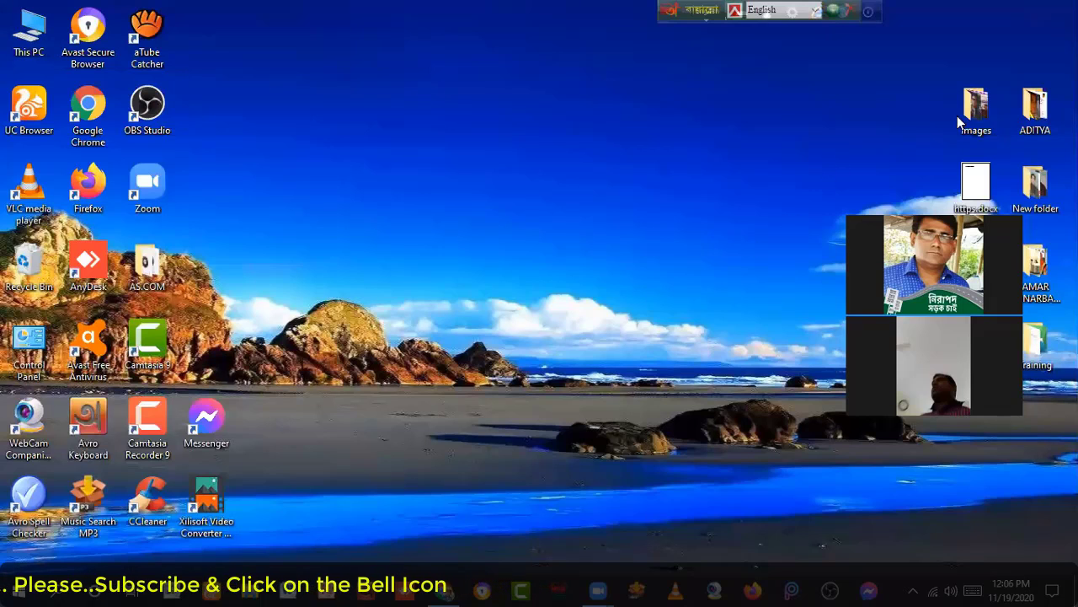
drag(976, 263, 680, 184)
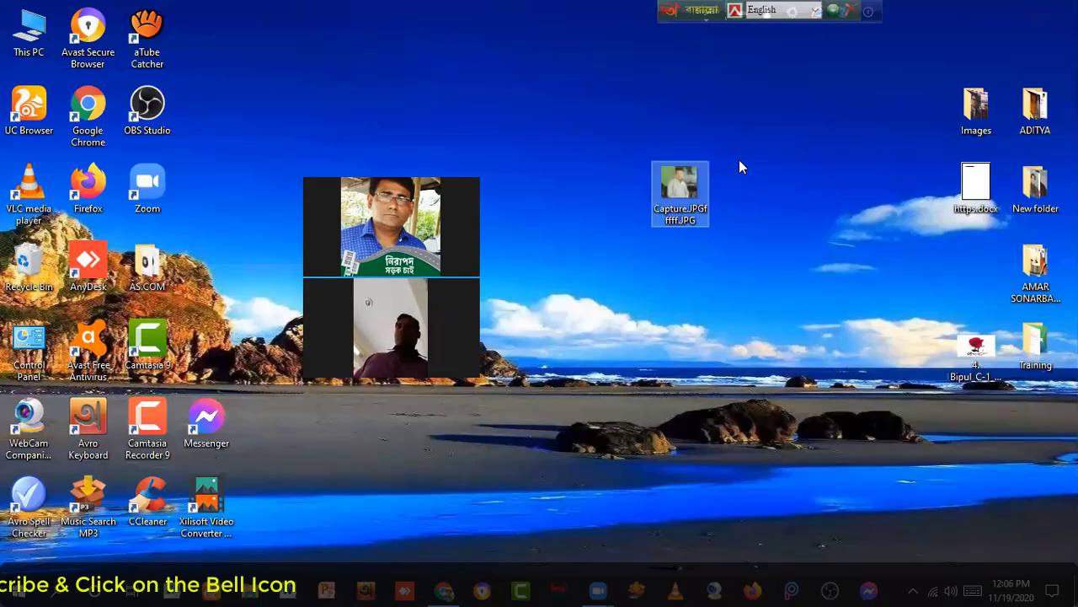
right_click(675, 199)
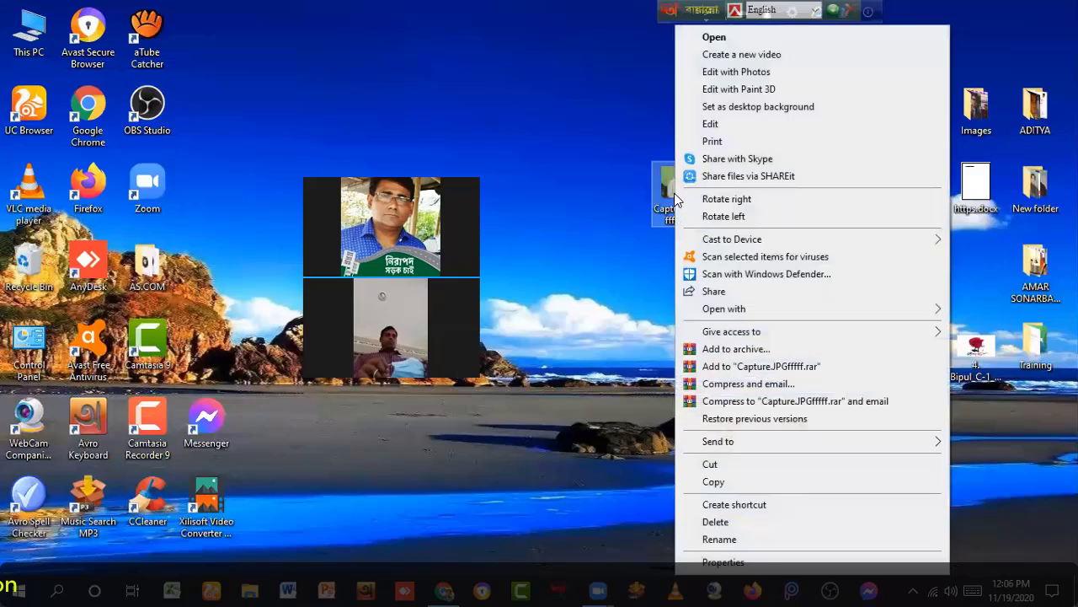
click(732, 562)
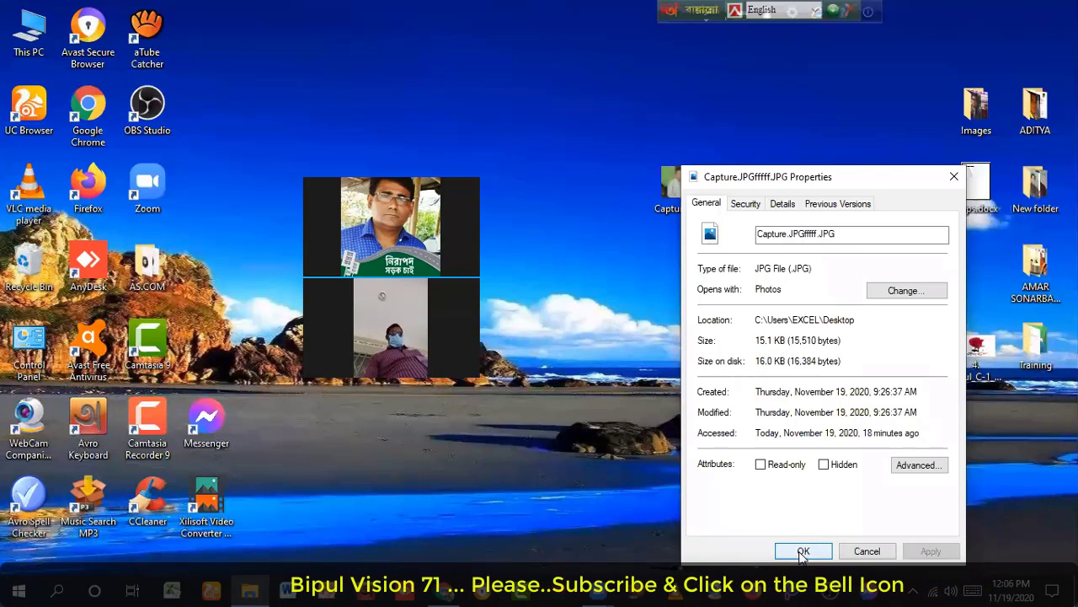
click(953, 178)
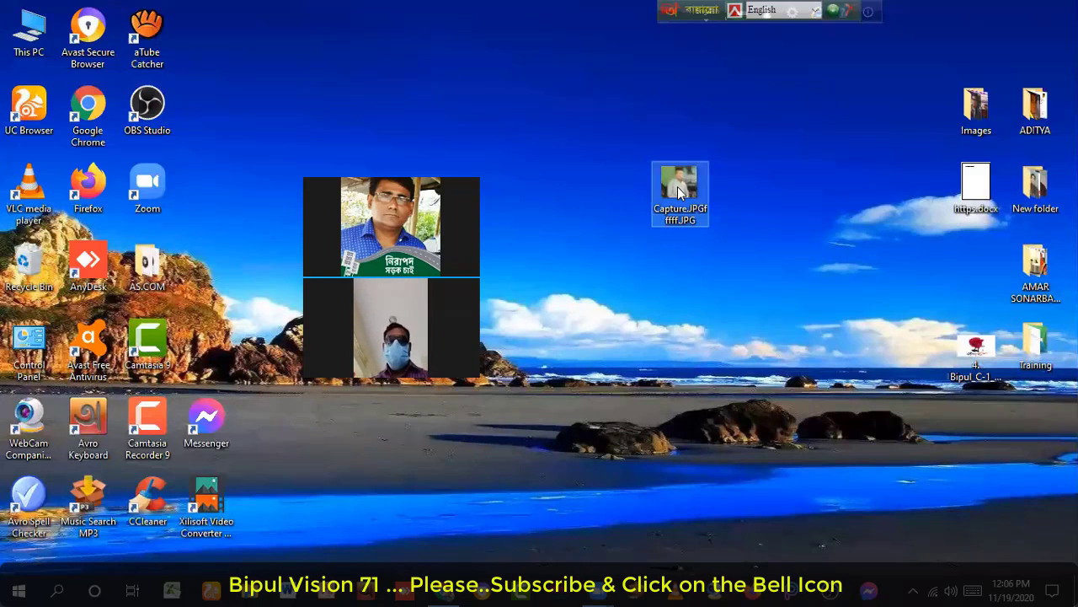
drag(677, 186, 974, 262)
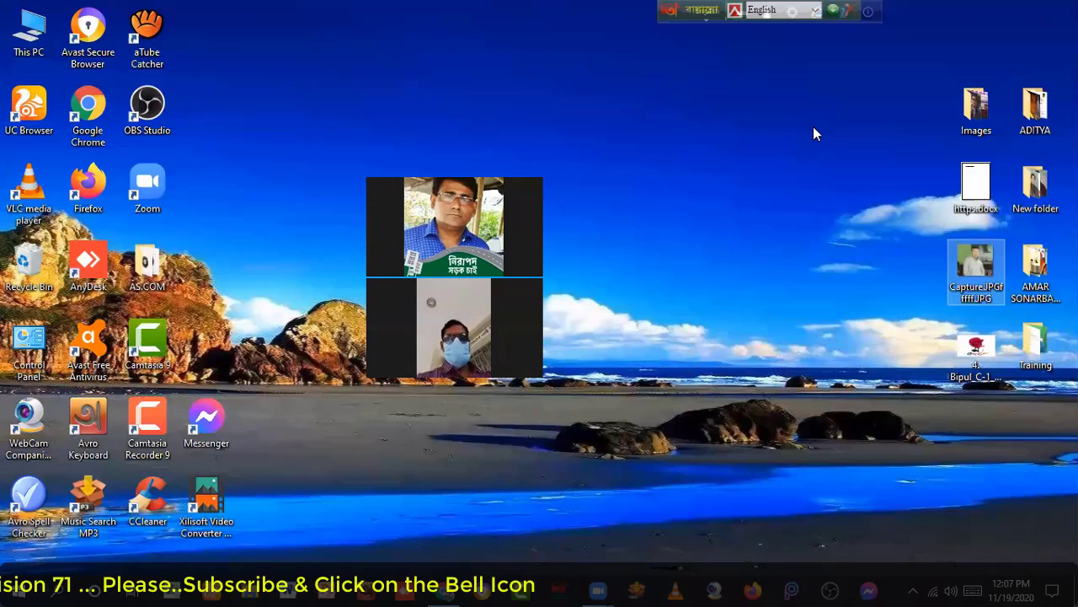
Step: In New folder, read Capture.PNGjjjj.PNG's size (390 KB) from its Properties
double_click(1035, 192)
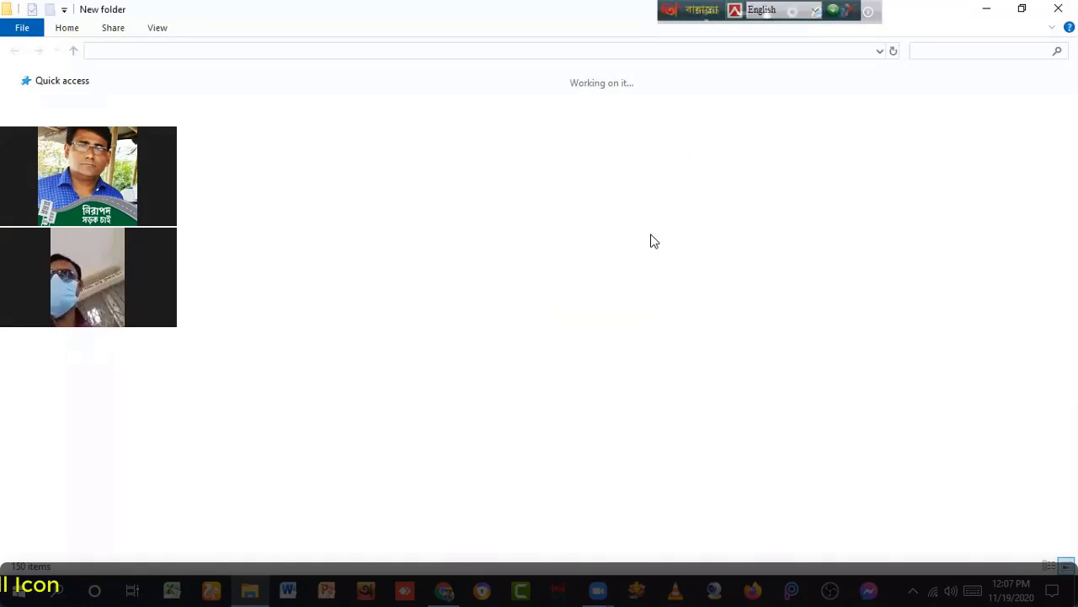
scroll(787, 299, down, 3)
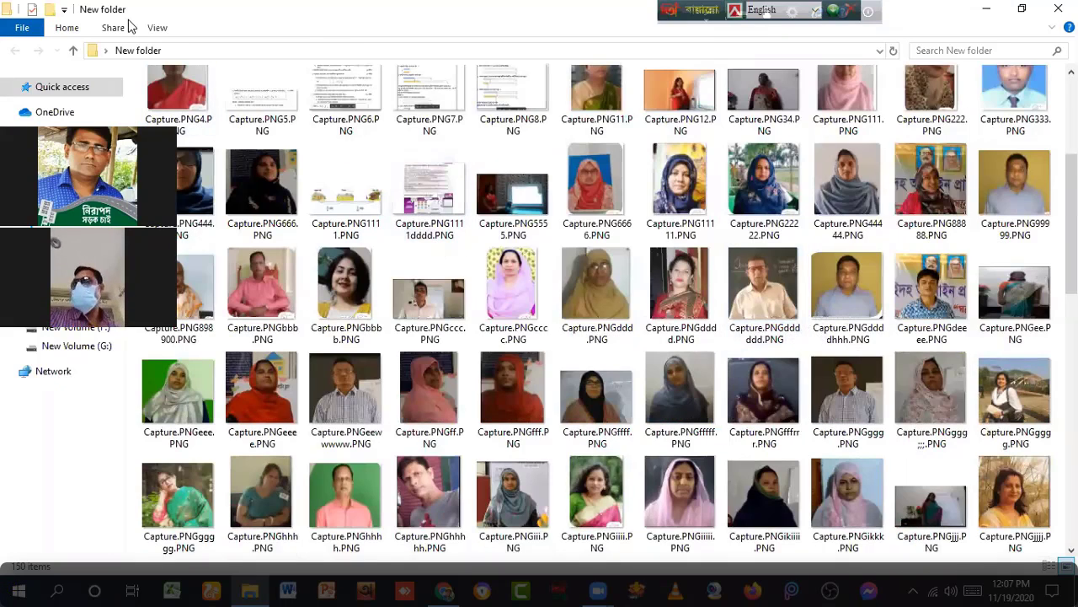
scroll(1001, 404, down, 1)
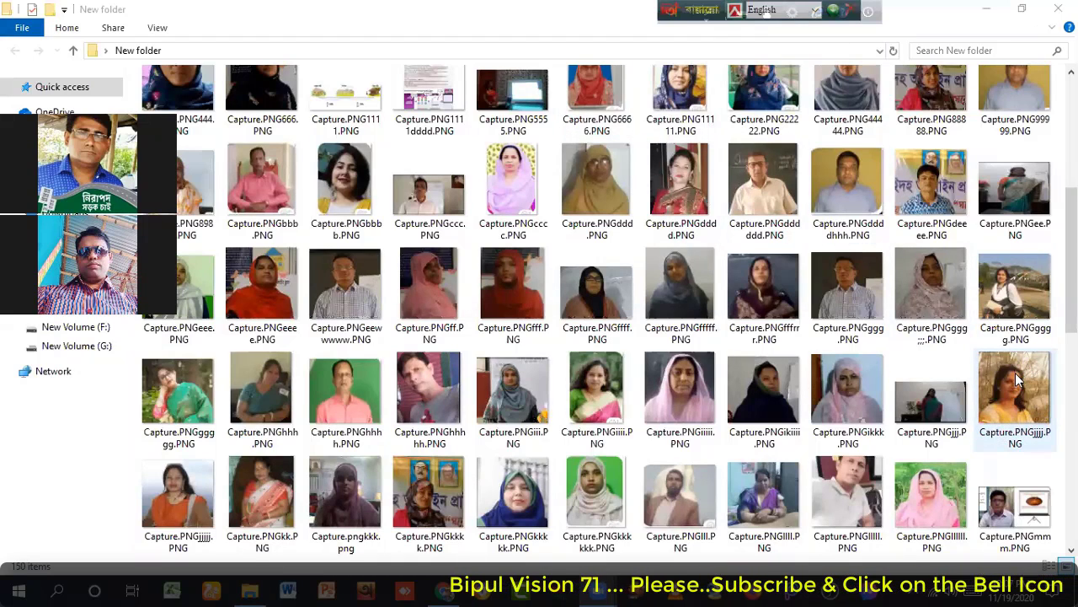
double_click(1015, 376)
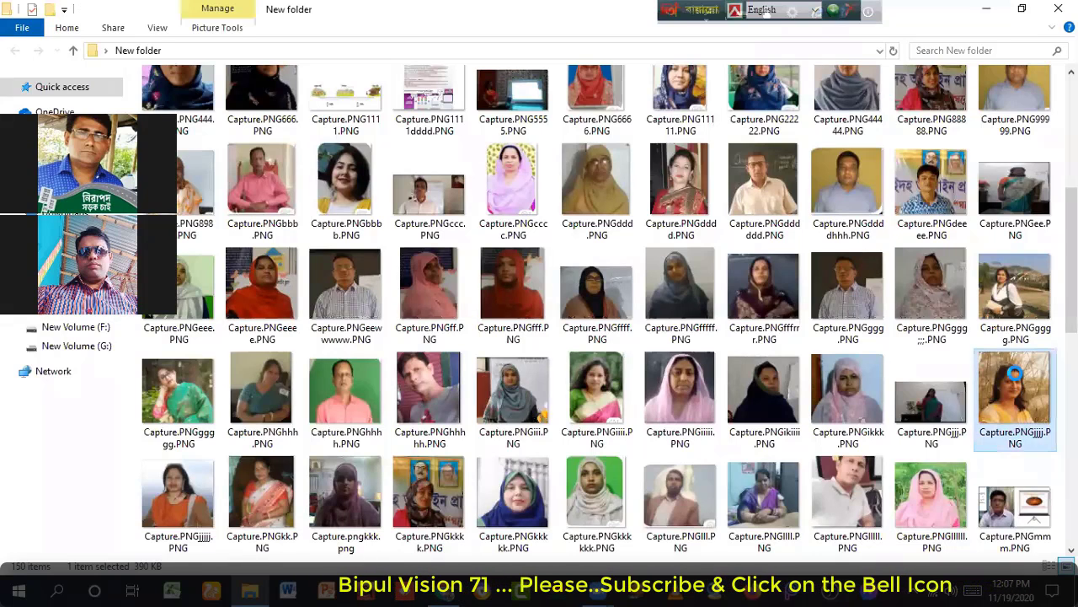
right_click(1015, 375)
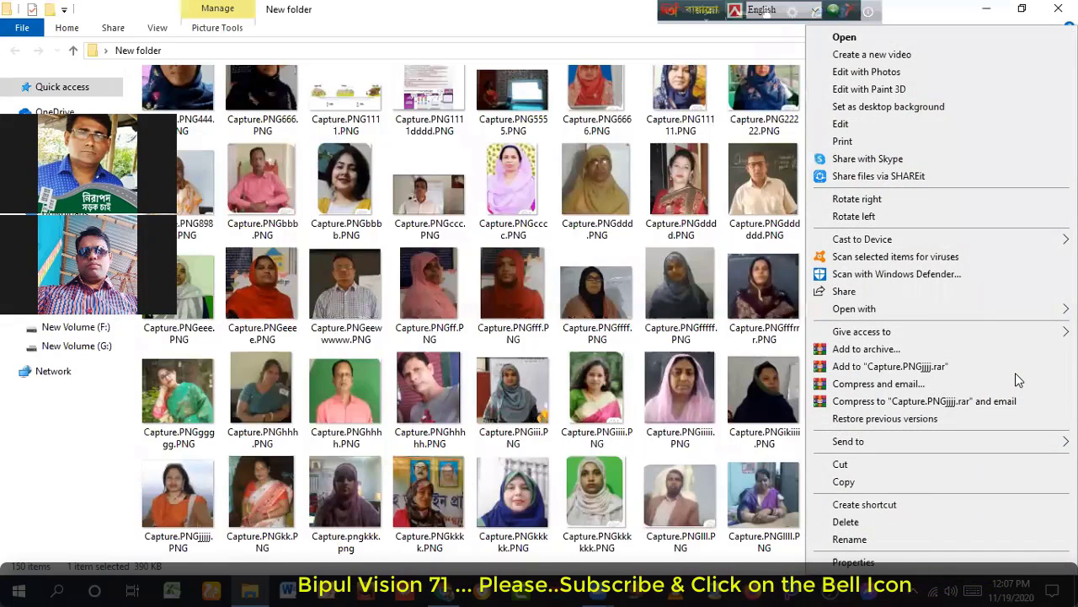
click(854, 562)
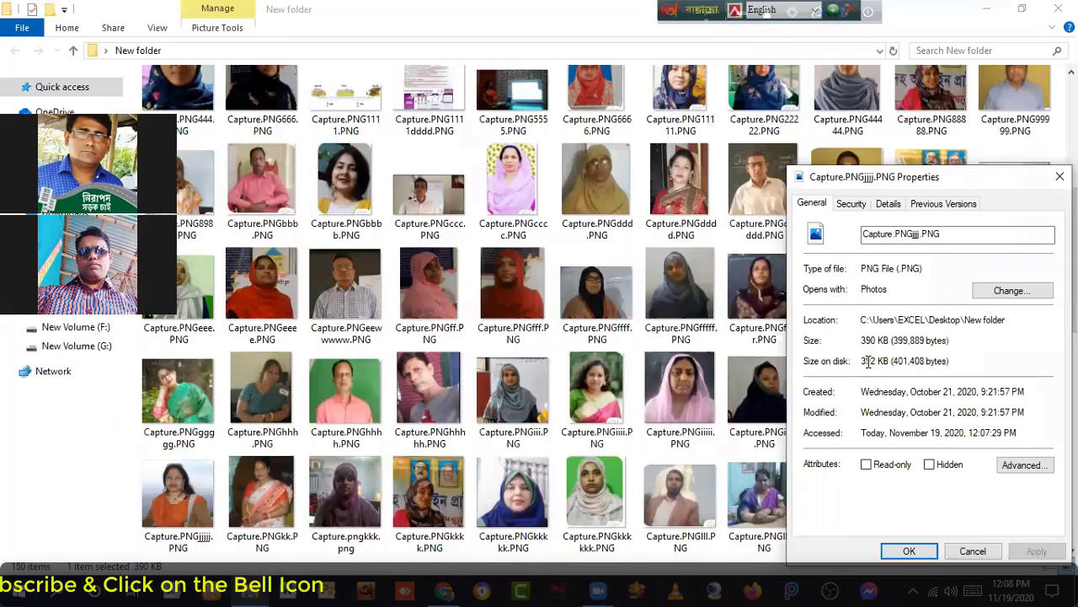
click(909, 551)
click(1018, 385)
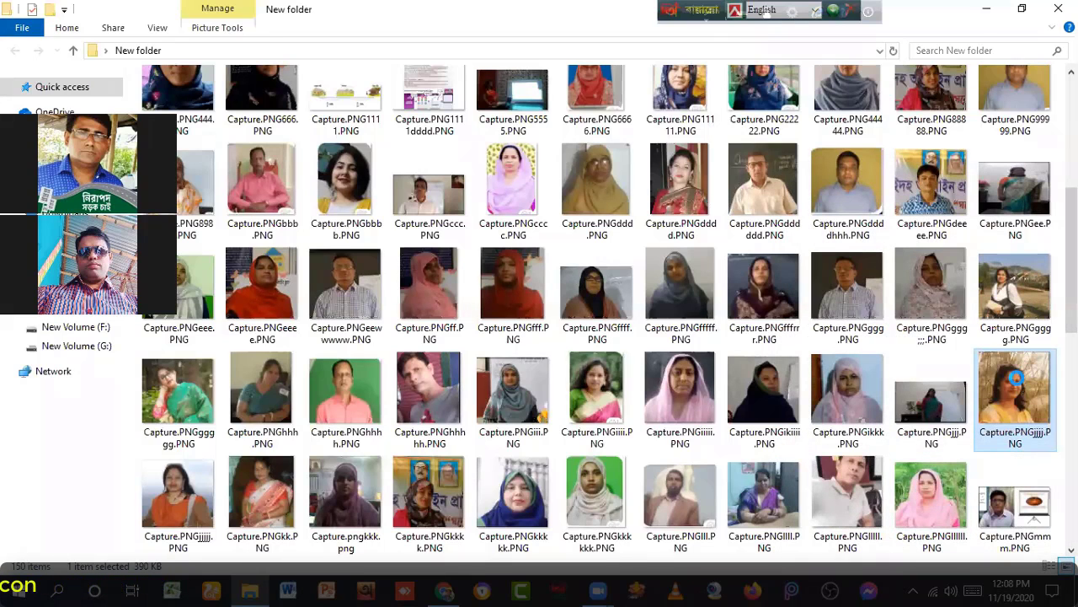
Step: Open the 390 KB Capture.PNGjjjj.PNG photo in Paint via its Open with menu
right_click(1017, 379)
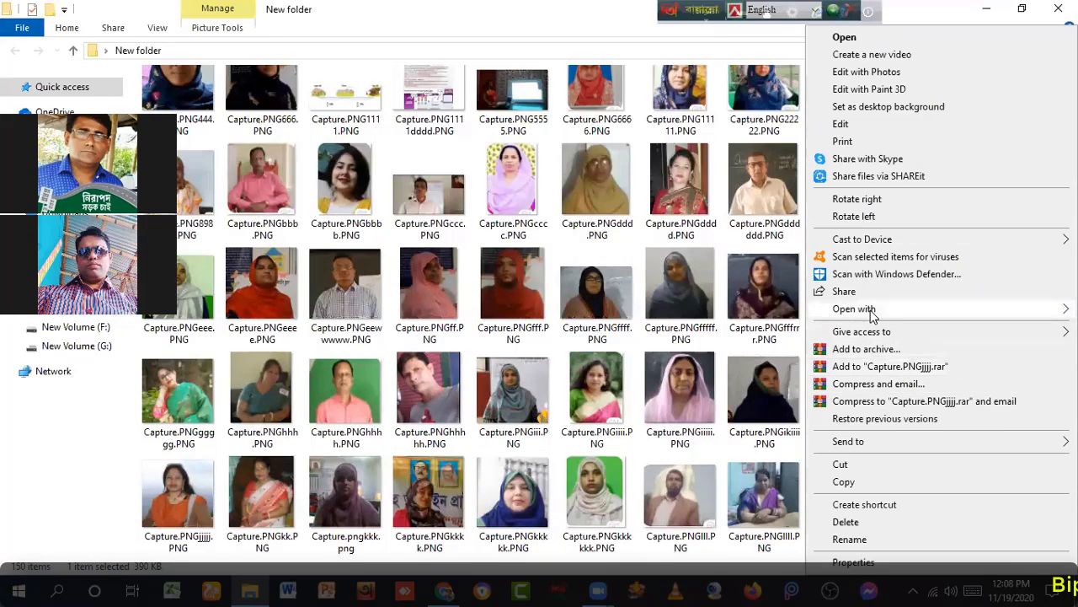
mouse_move(870, 314)
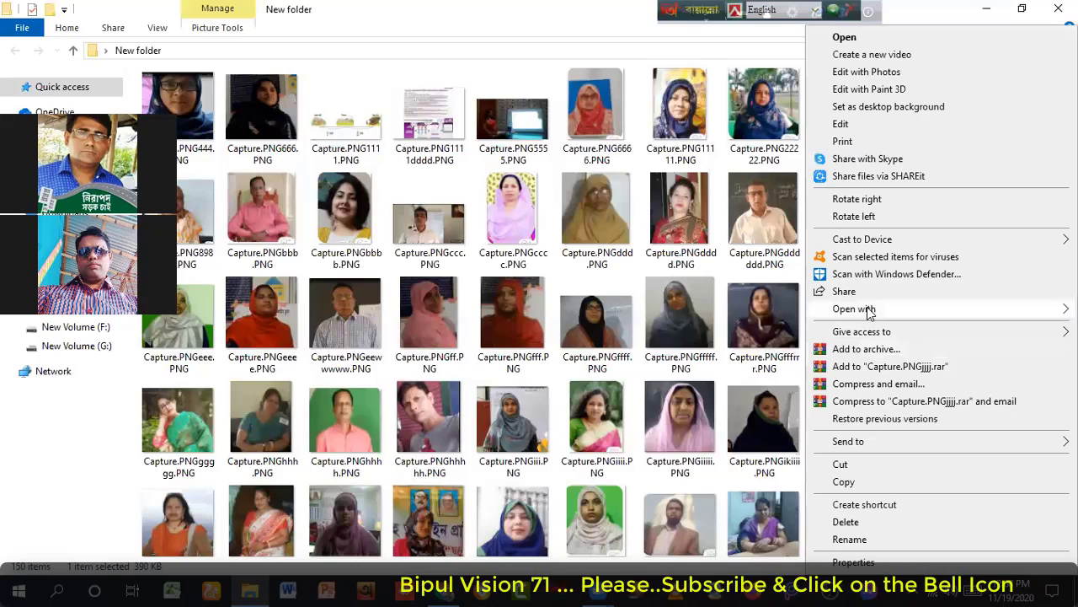
mouse_move(869, 310)
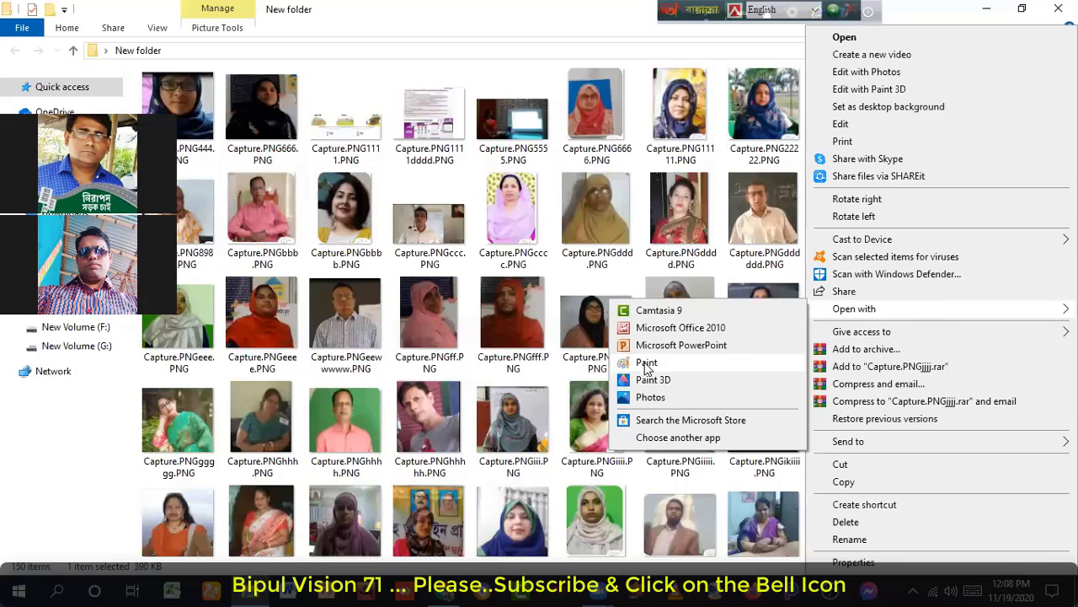
click(646, 364)
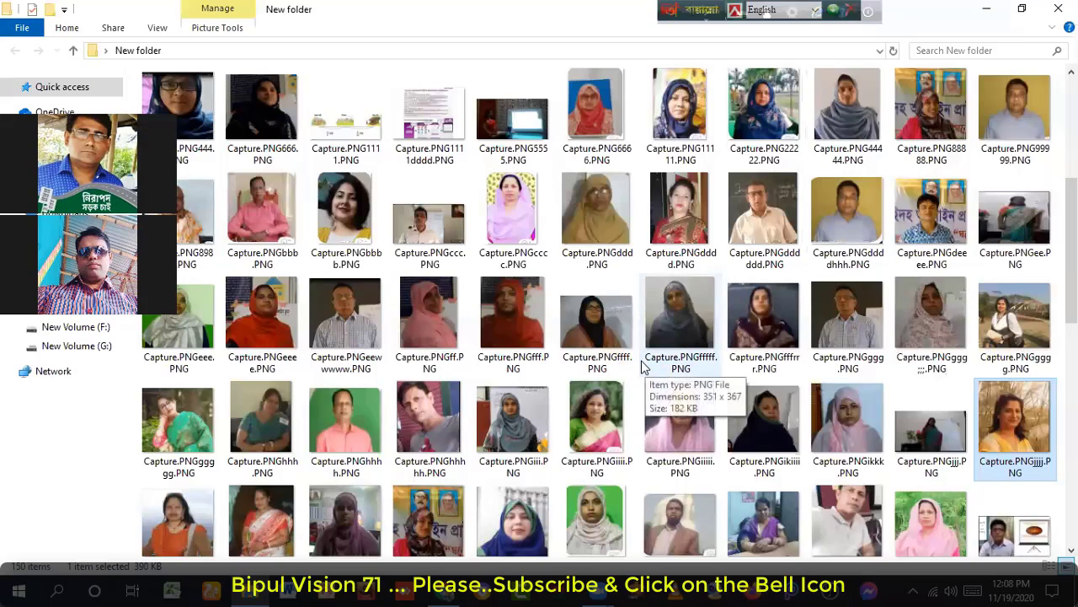
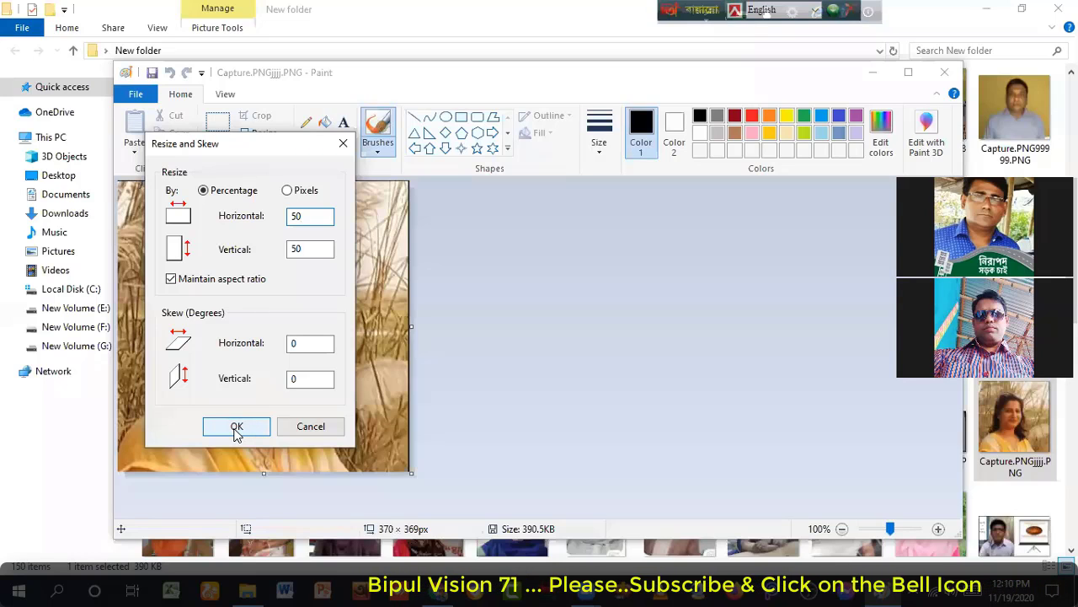
Step: Shrink Capture.PNGjjjj.PNG to 50% (185 × 185 px), save it at 83.5 KB, and close Paint
click(237, 427)
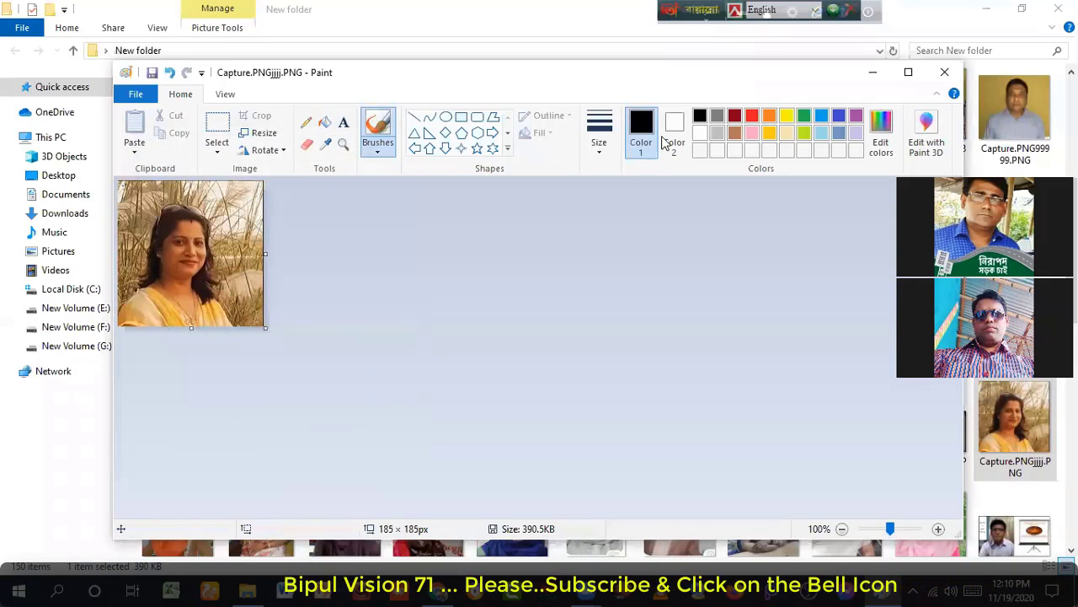
click(148, 72)
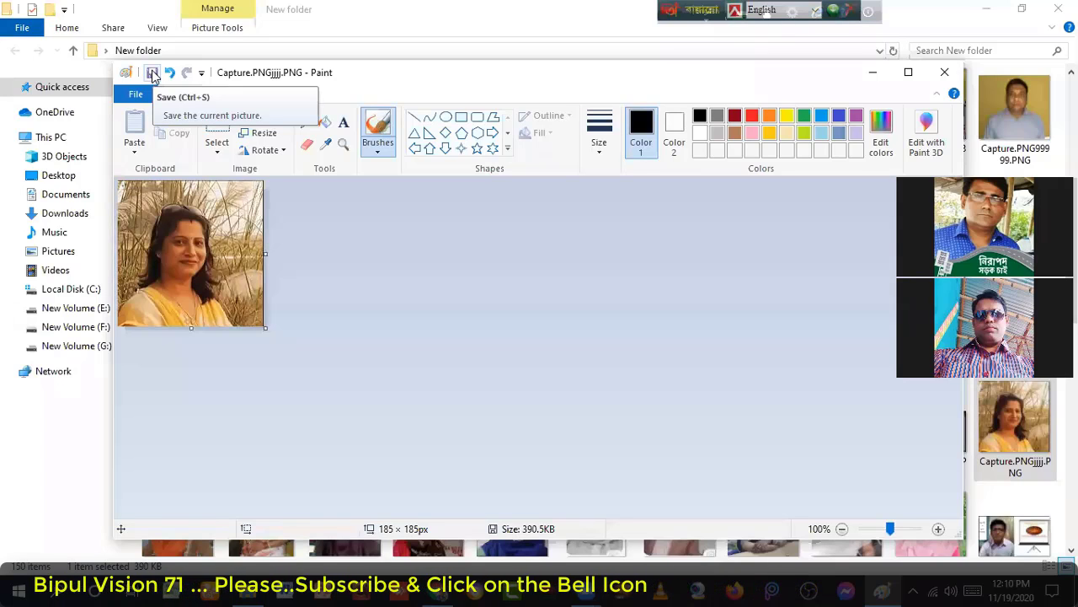
click(152, 74)
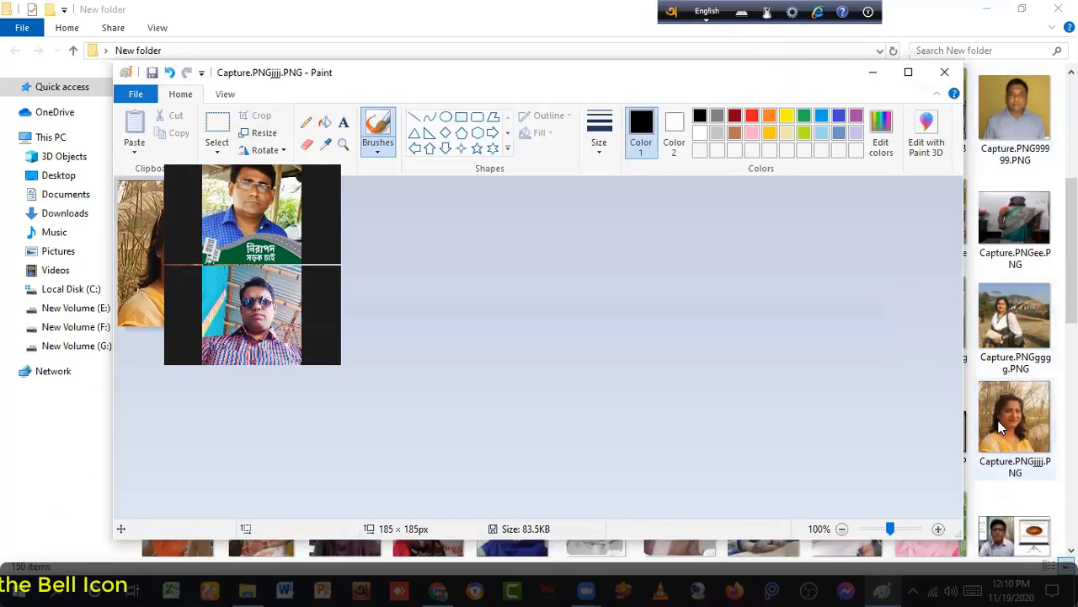
click(946, 75)
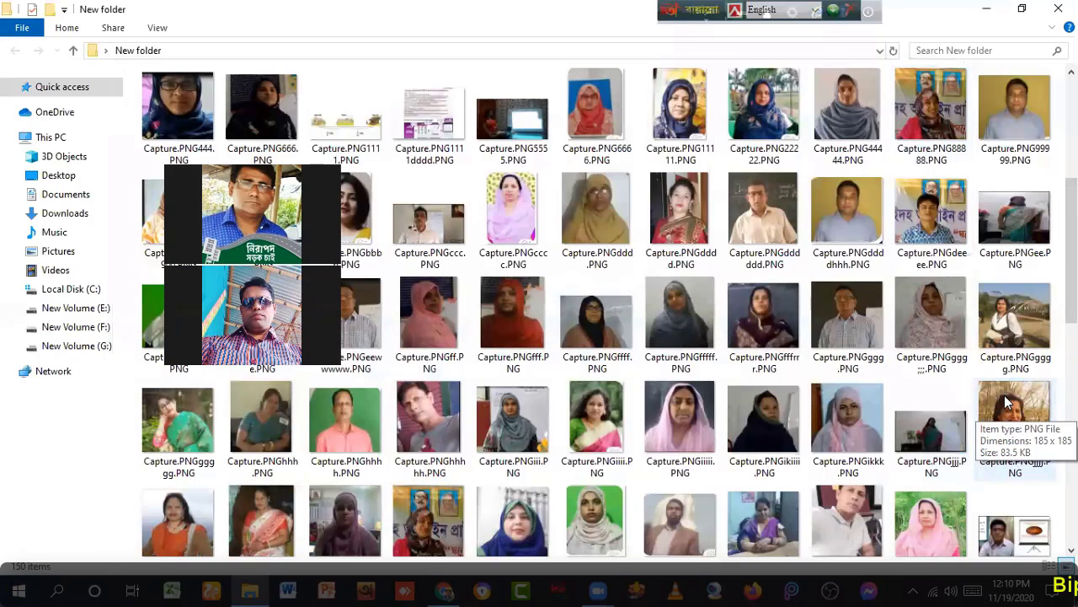
double_click(1007, 403)
right_click(1003, 397)
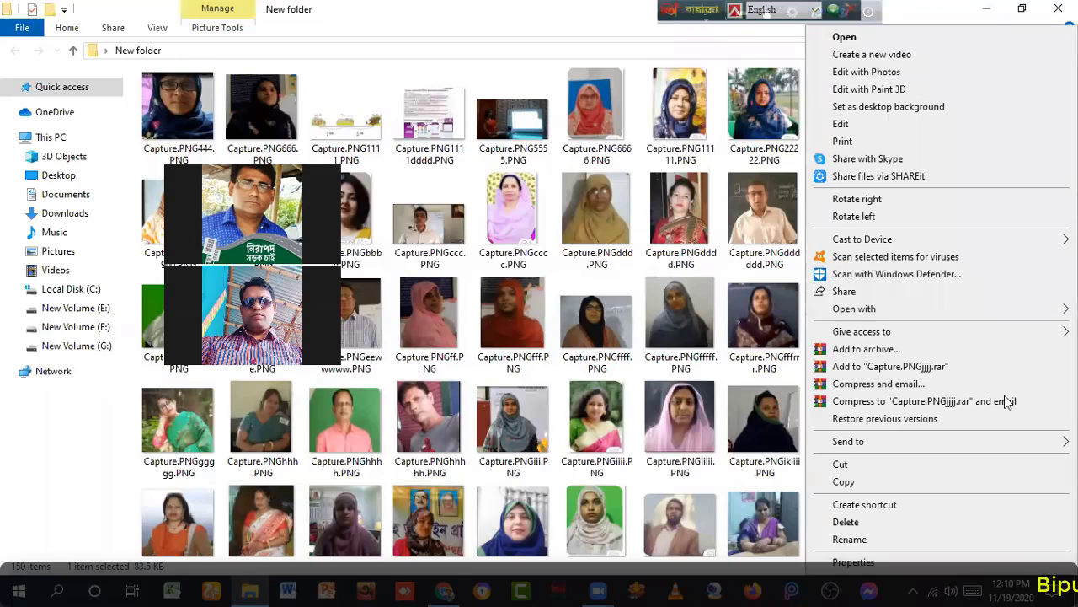
click(853, 562)
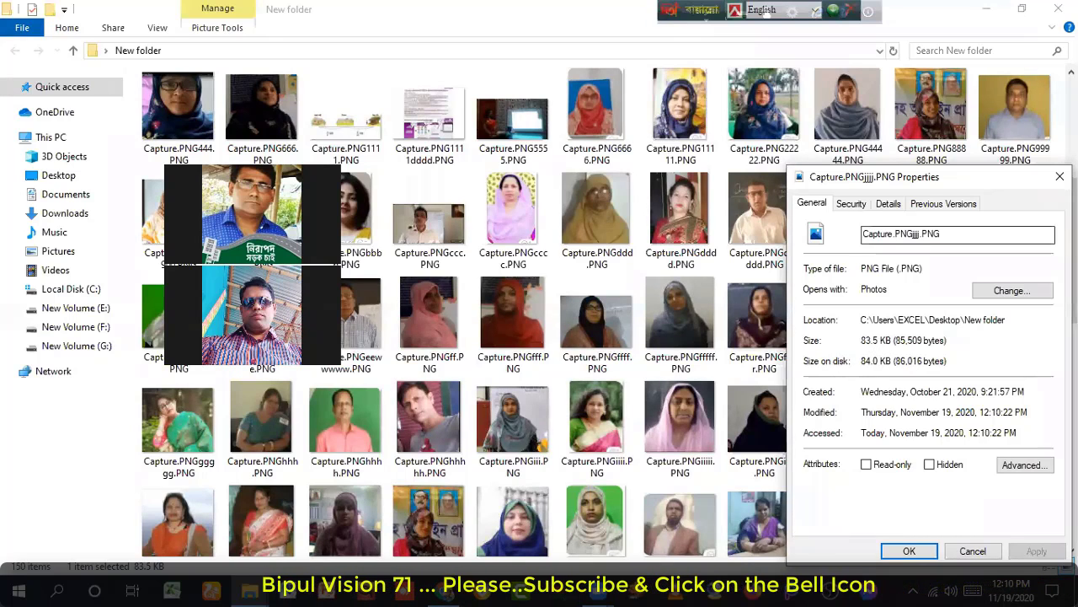
click(1060, 176)
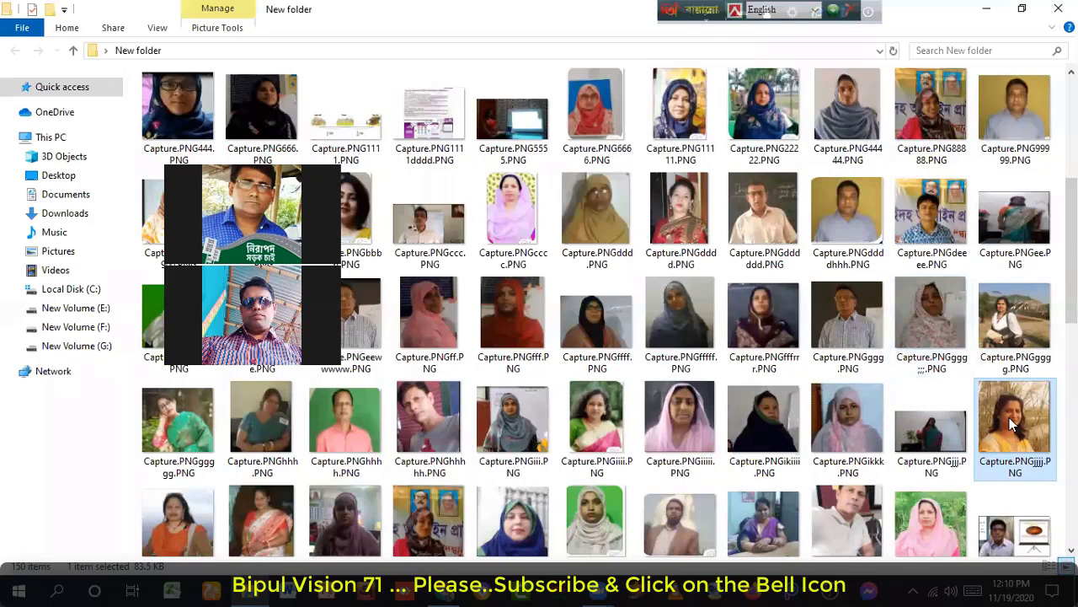
mouse_move(1009, 419)
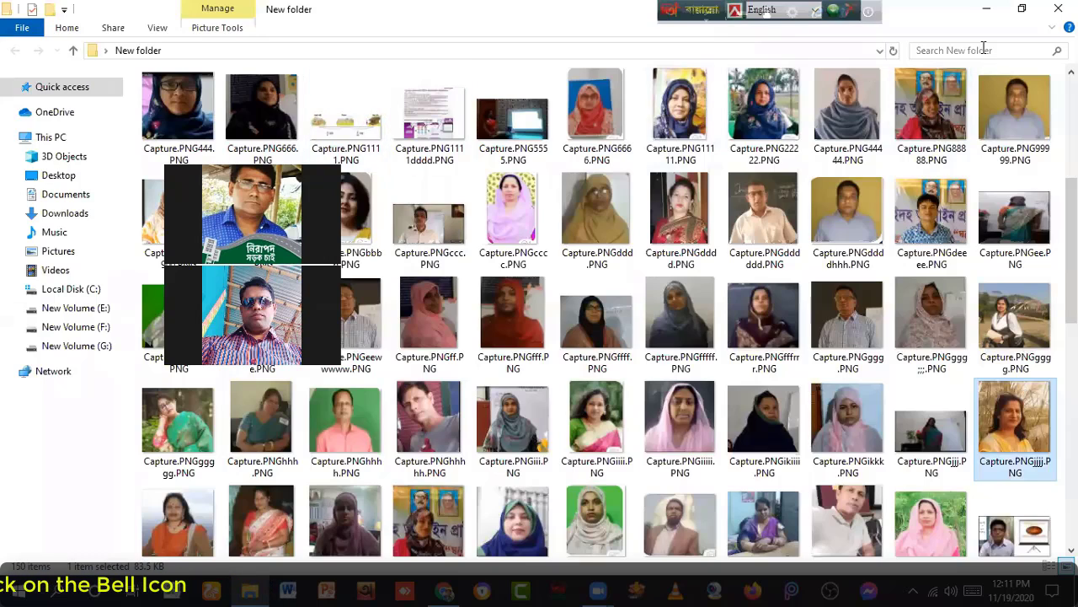
Step: Close the photo folder and return to the teachers.gov.bd edit-profile page showing 85% completion
click(1059, 9)
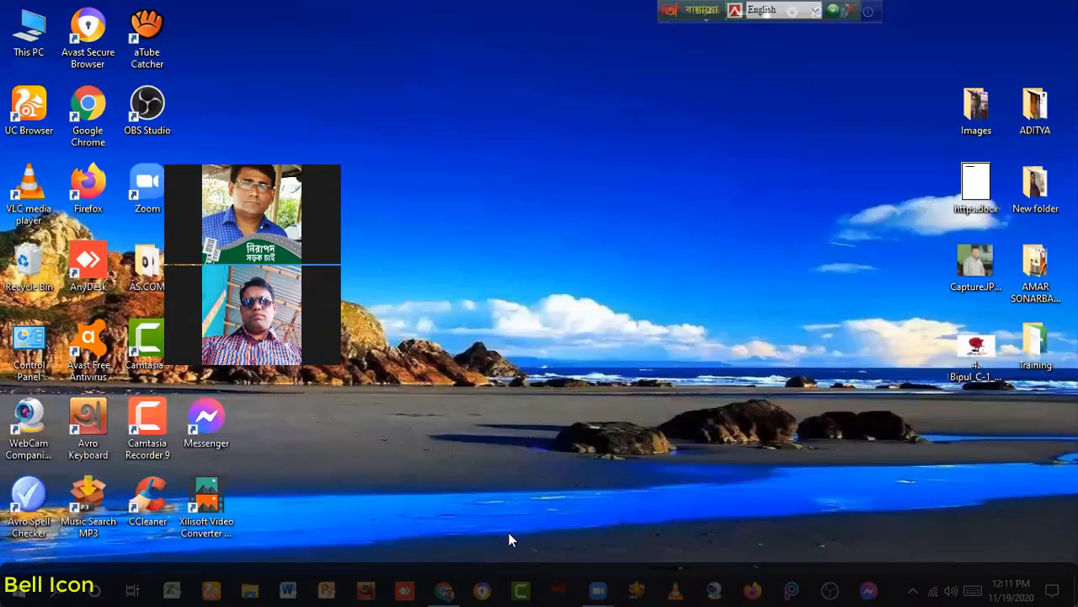
click(444, 590)
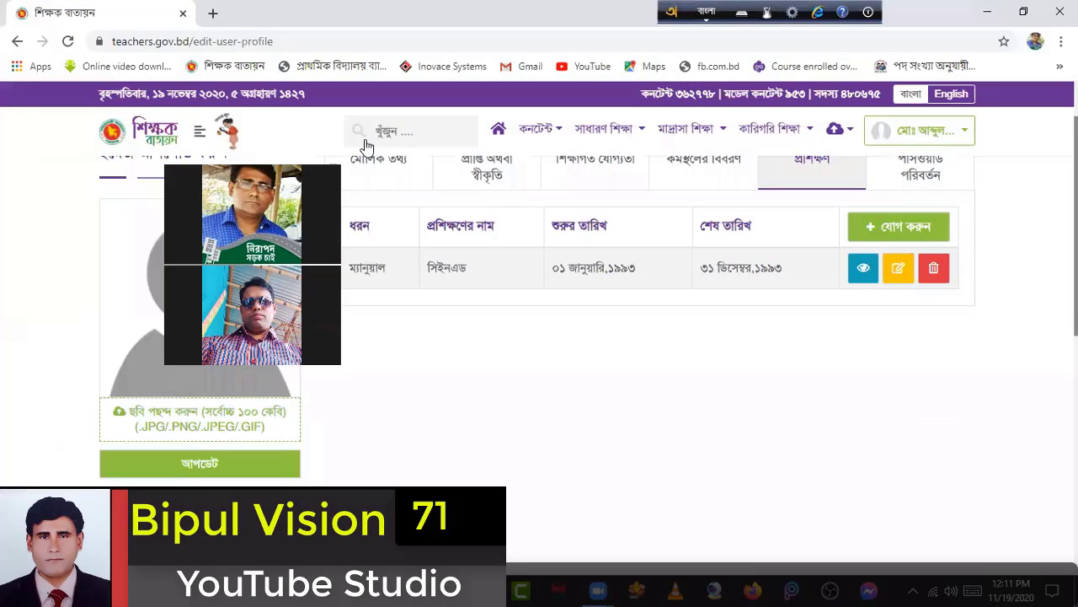
scroll(266, 338, down, 2)
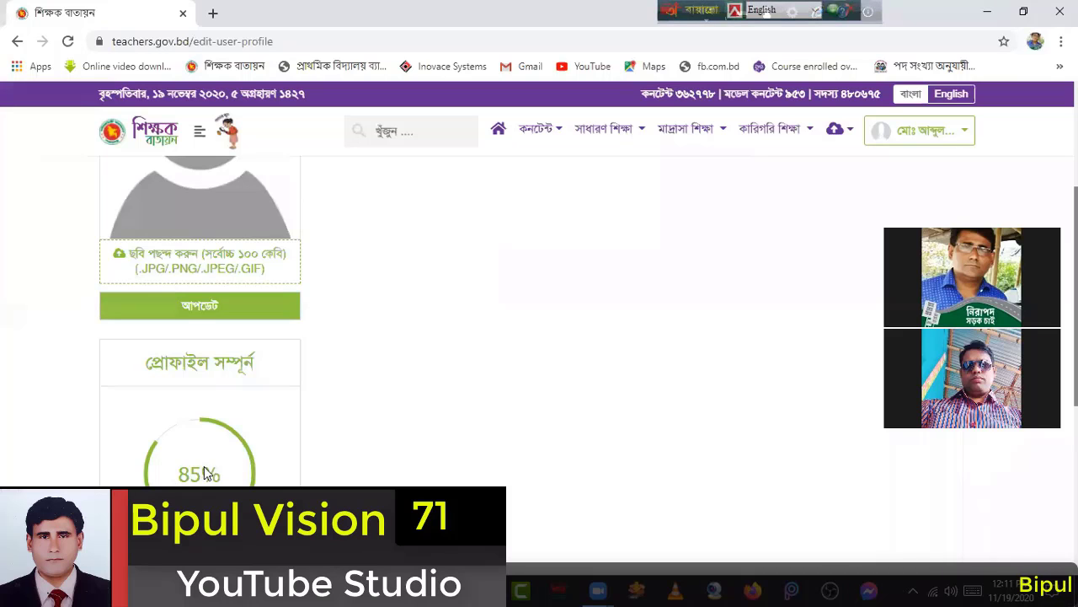
scroll(252, 447, up, 3)
scroll(181, 421, down, 1)
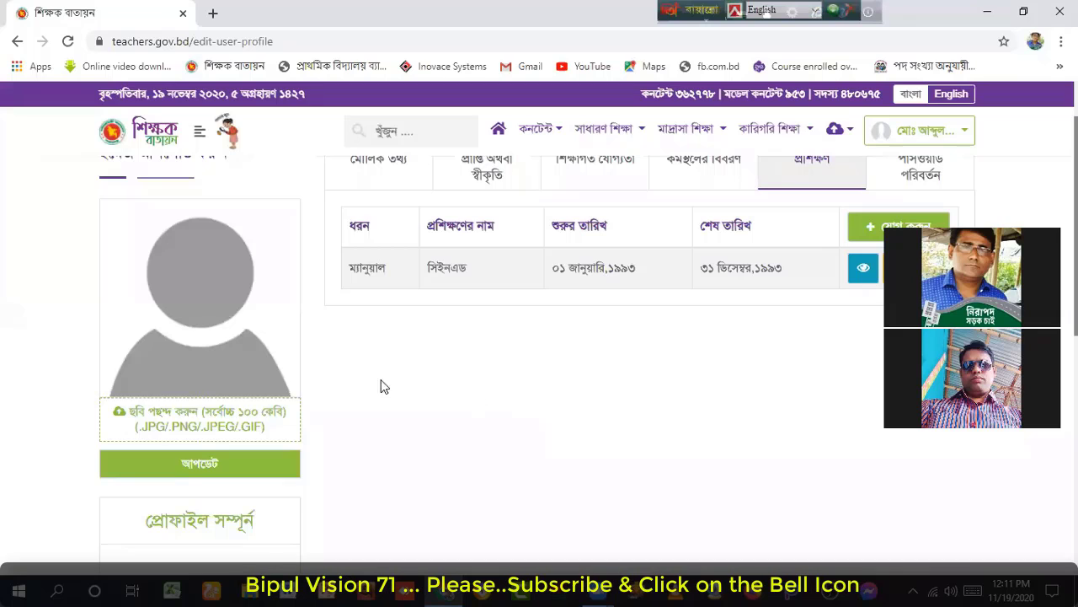
Step: Upload Capture.JPGfffff.JPG from the Desktop into the profile photo box (ছবি পছন্দ করুন)
click(164, 417)
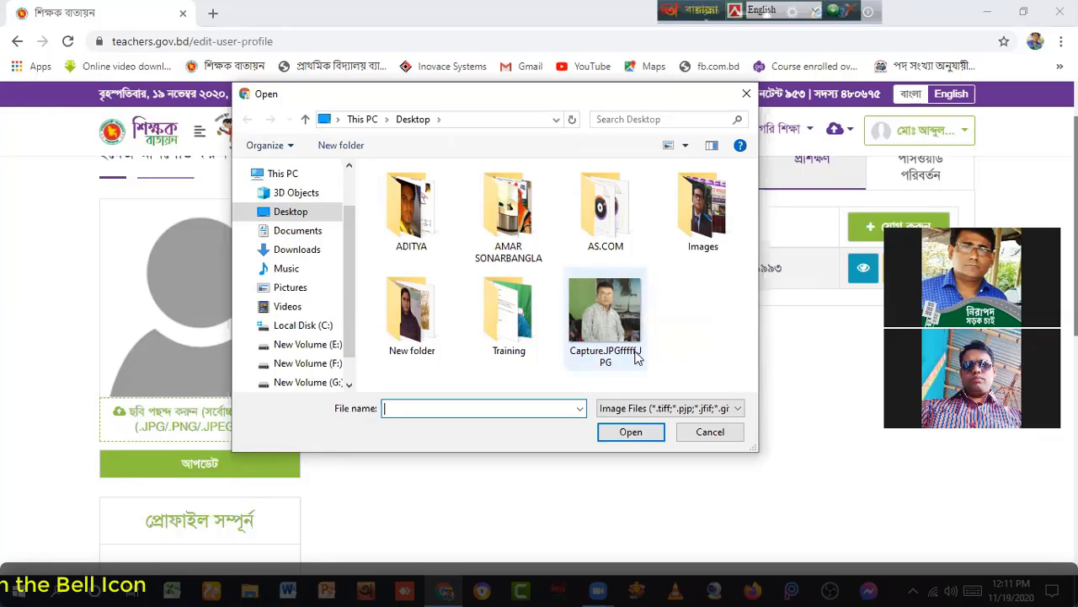
click(595, 314)
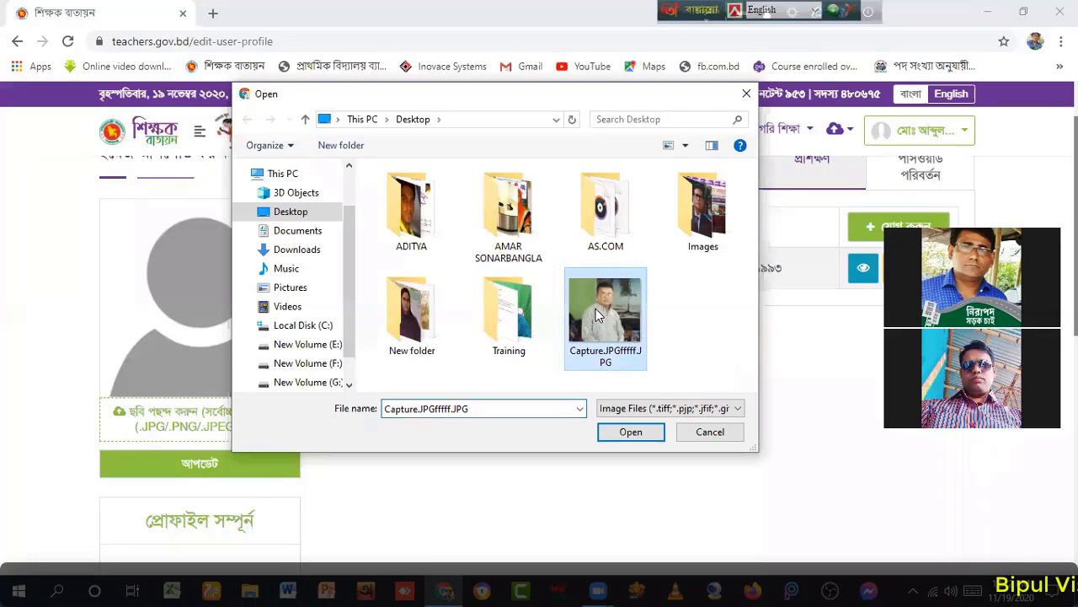
click(634, 440)
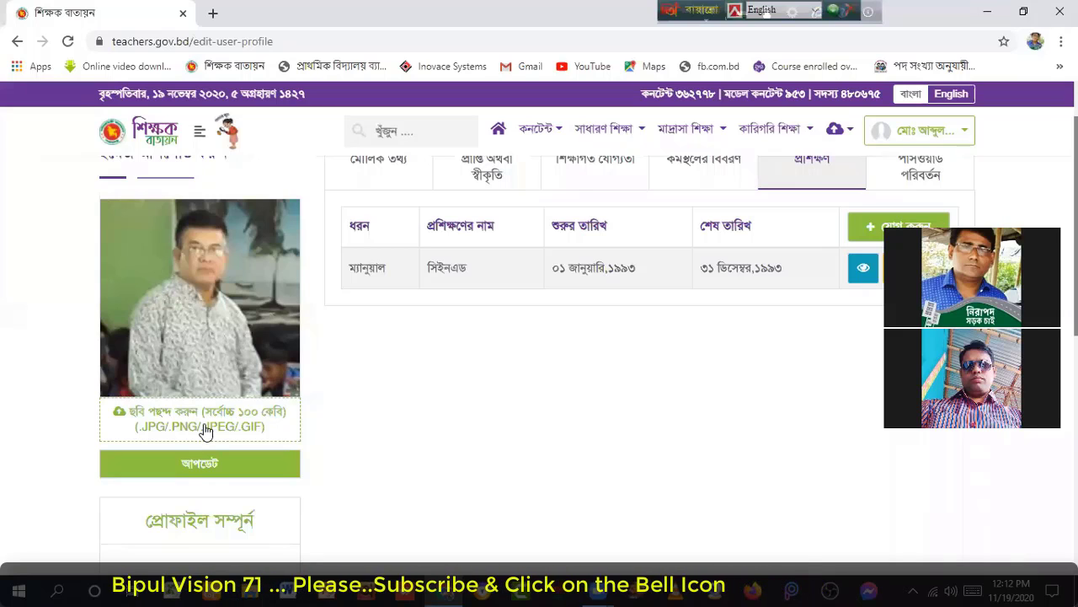
Step: Save the profile with the new photo using the green আপডেট (Update) button
click(202, 464)
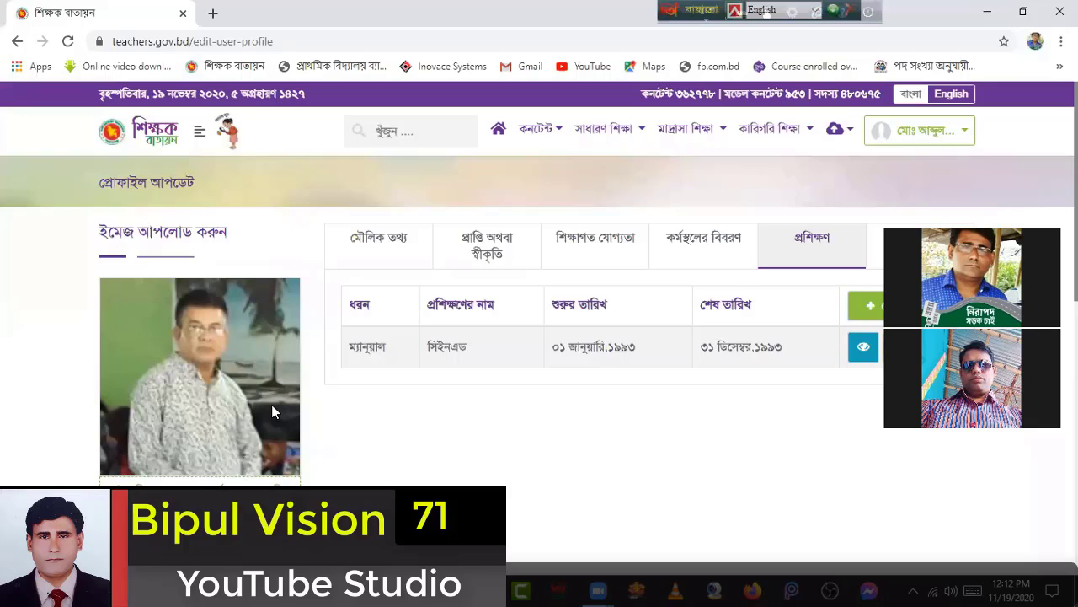
scroll(271, 409, down, 5)
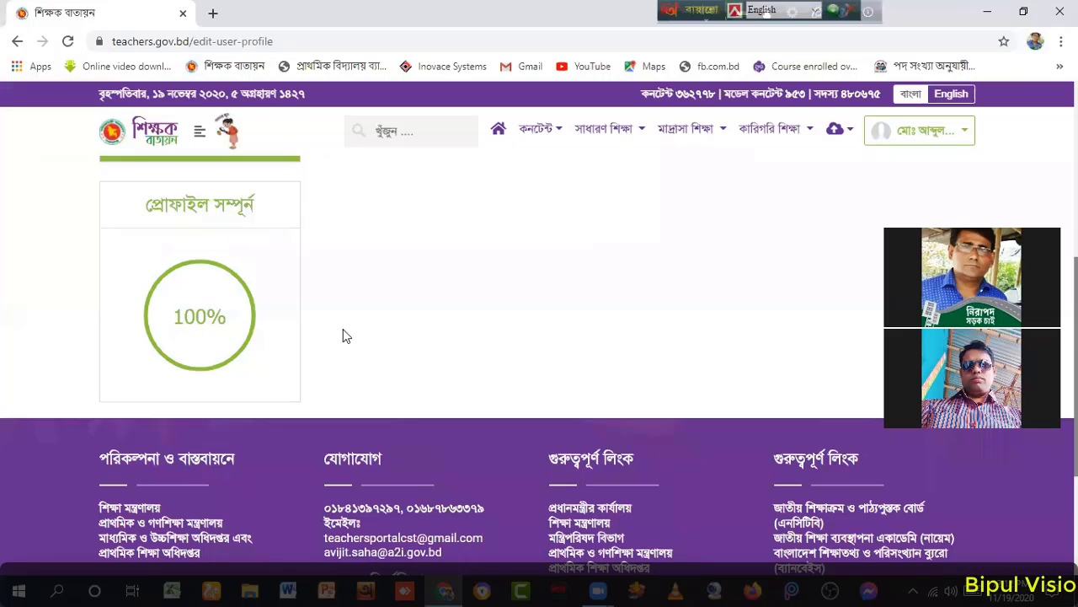
scroll(347, 337, up, 2)
scroll(348, 337, down, 3)
Step: Scroll through the profile to confirm 100% completion and the 1993 সিইনএড training entry
scroll(351, 339, up, 4)
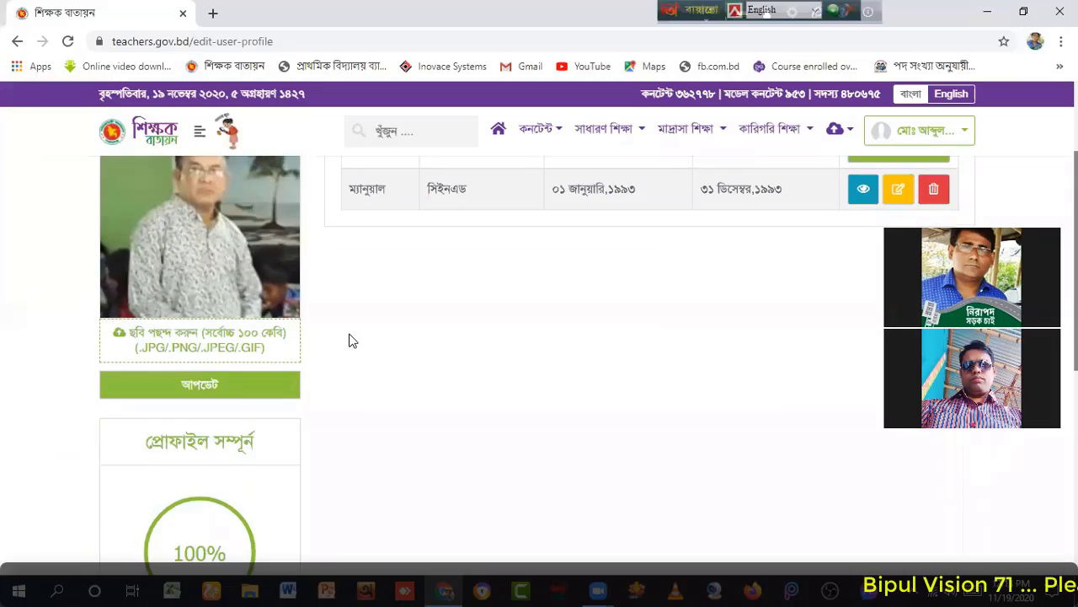
scroll(352, 339, up, 2)
scroll(404, 396, down, 2)
scroll(431, 412, up, 2)
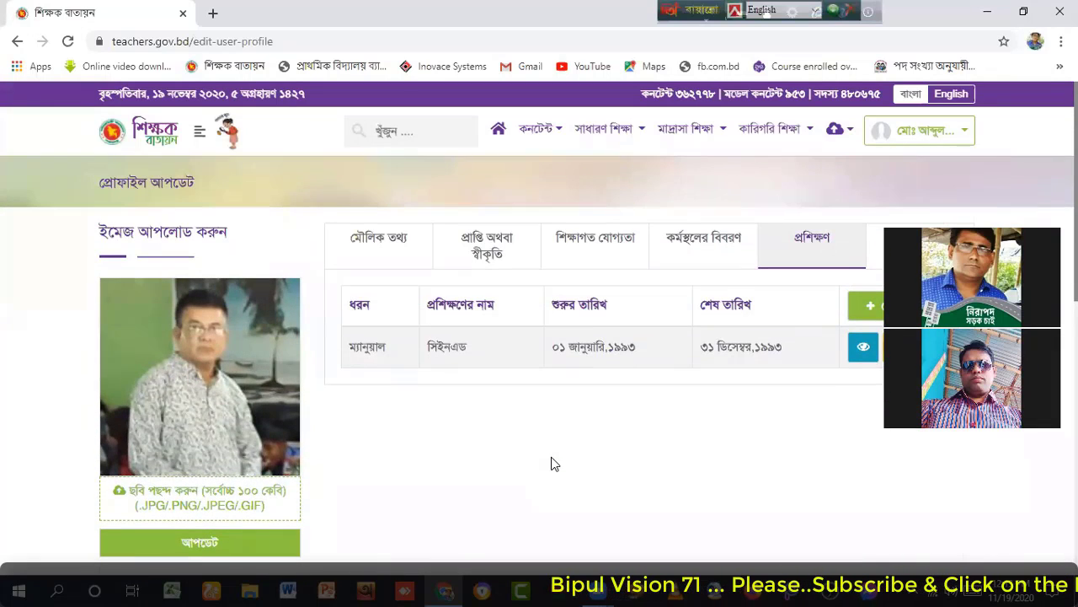
scroll(555, 464, down, 2)
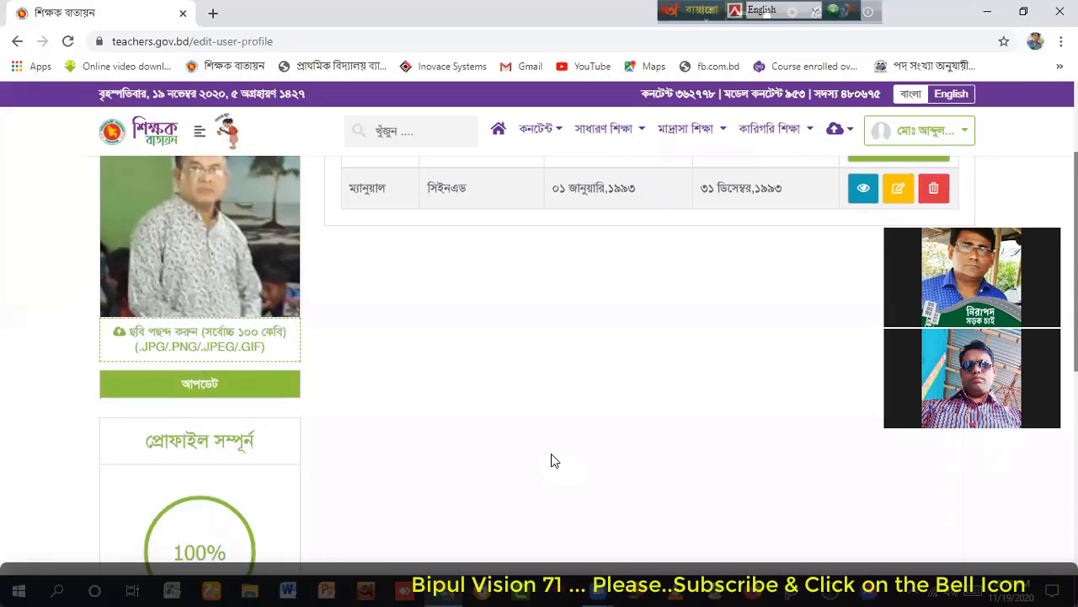
scroll(551, 460, down, 1)
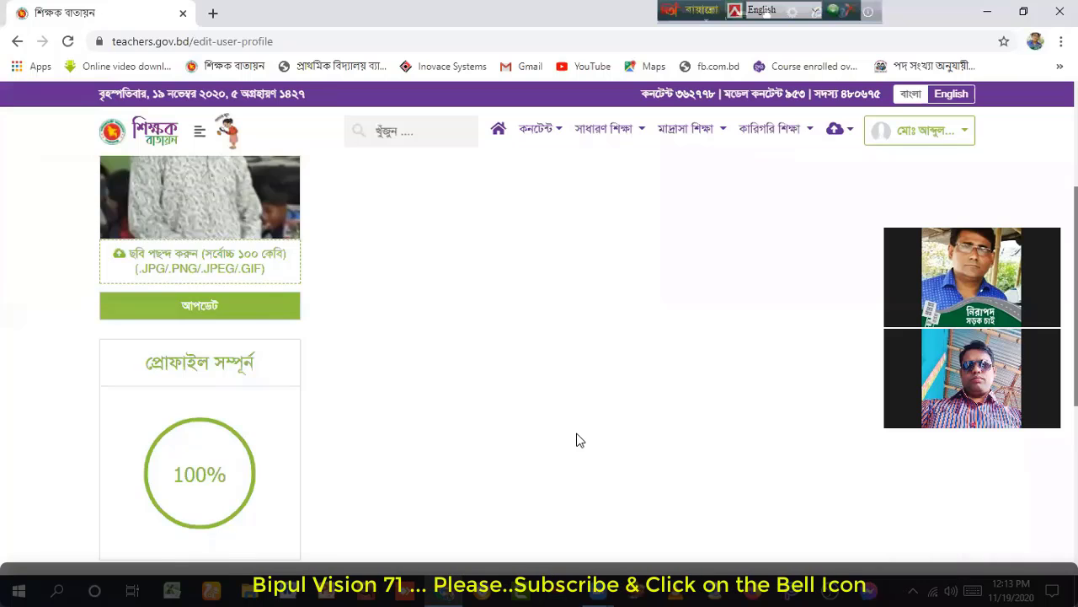
scroll(575, 438, up, 3)
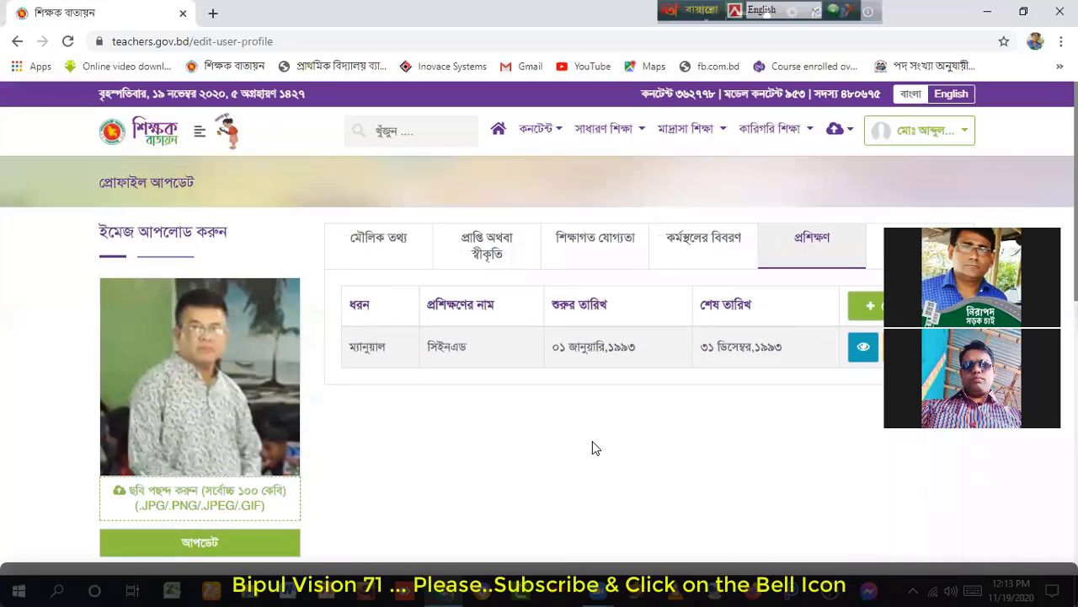
scroll(592, 441, down, 1)
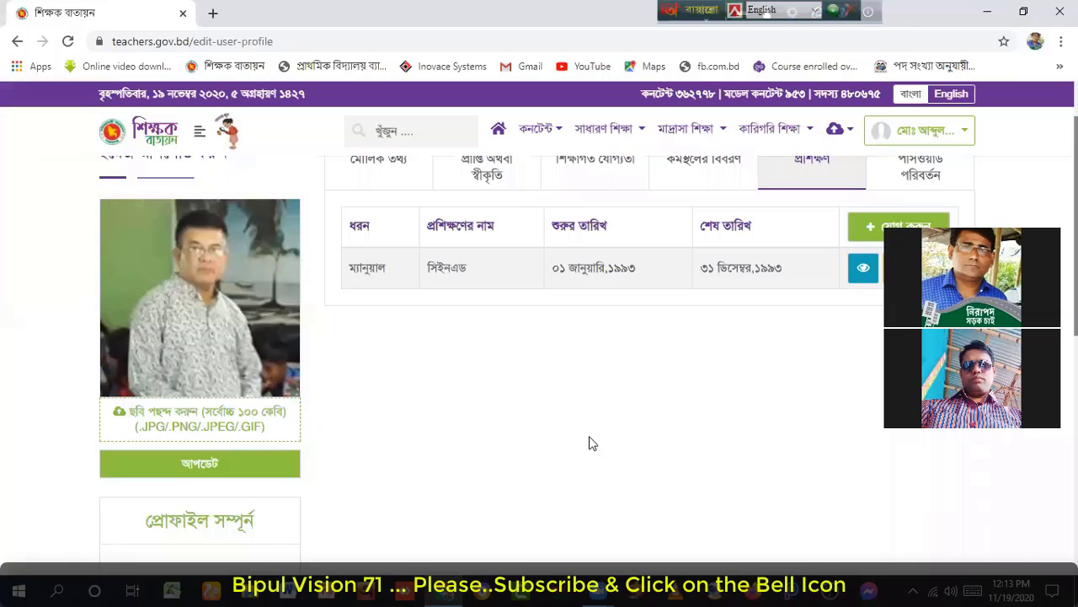
scroll(588, 440, down, 1)
scroll(588, 413, down, 1)
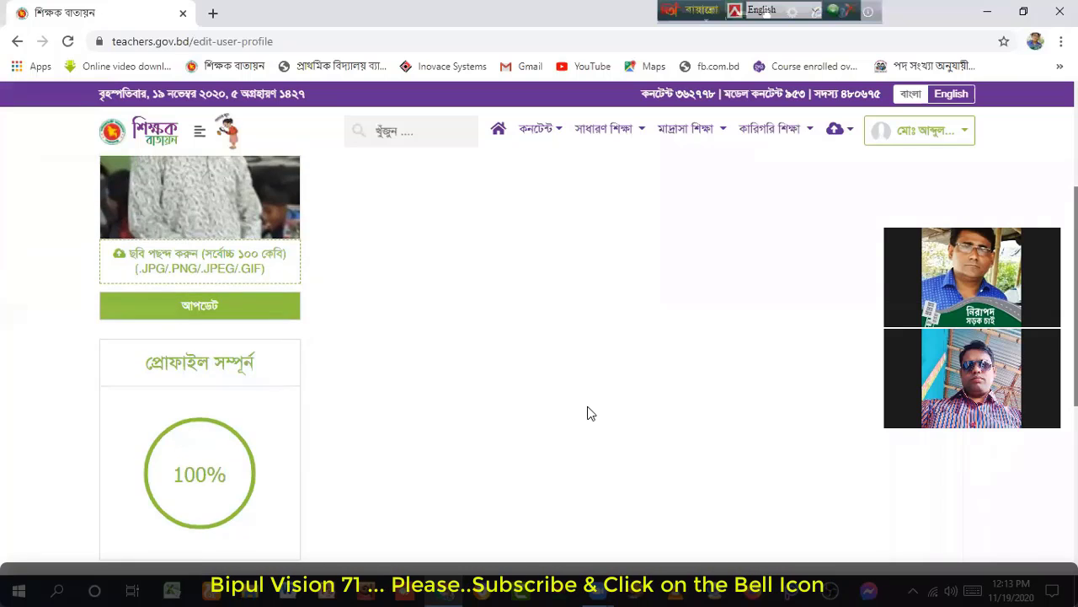
scroll(588, 412, up, 2)
scroll(588, 413, down, 2)
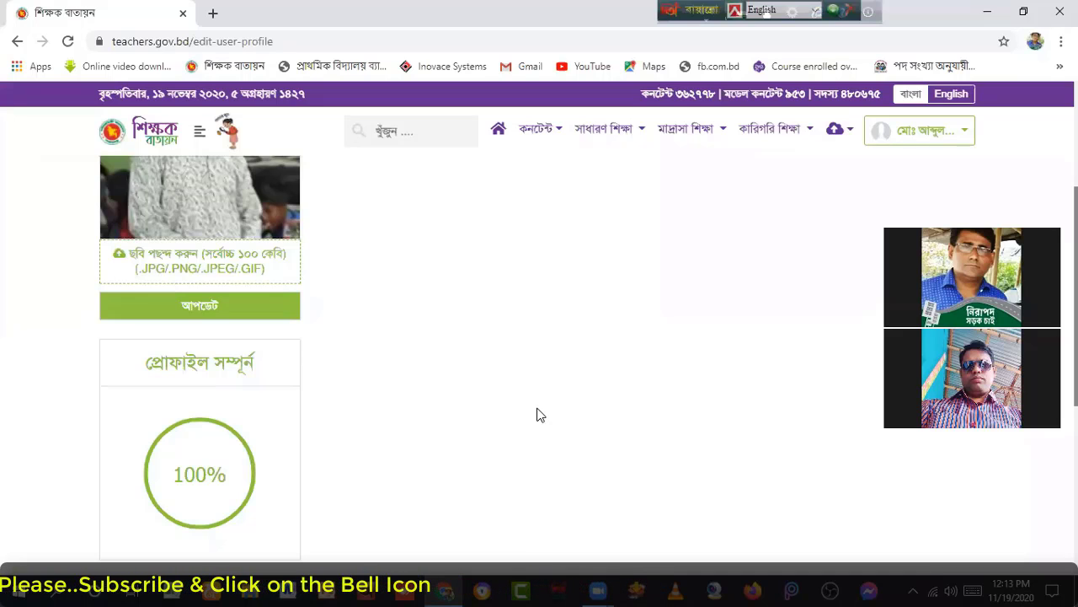
scroll(540, 415, up, 2)
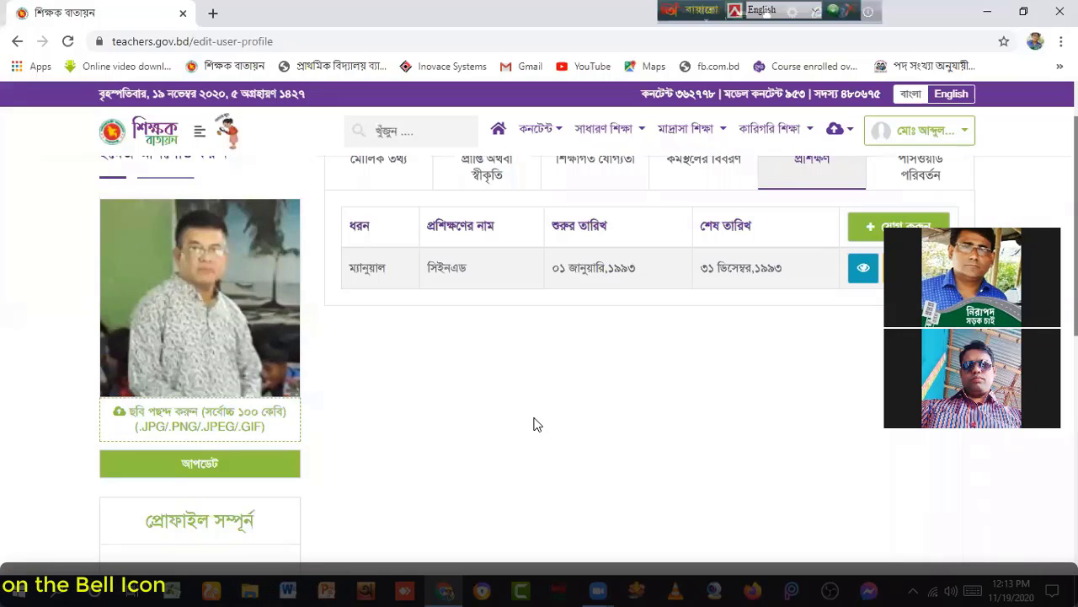
scroll(538, 424, up, 1)
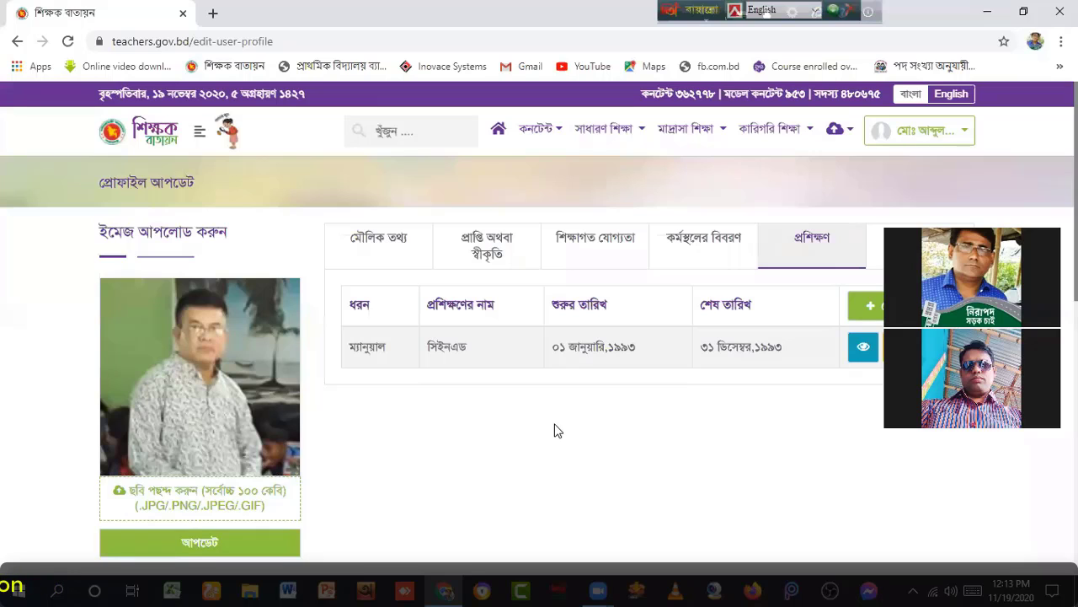
scroll(556, 435, down, 2)
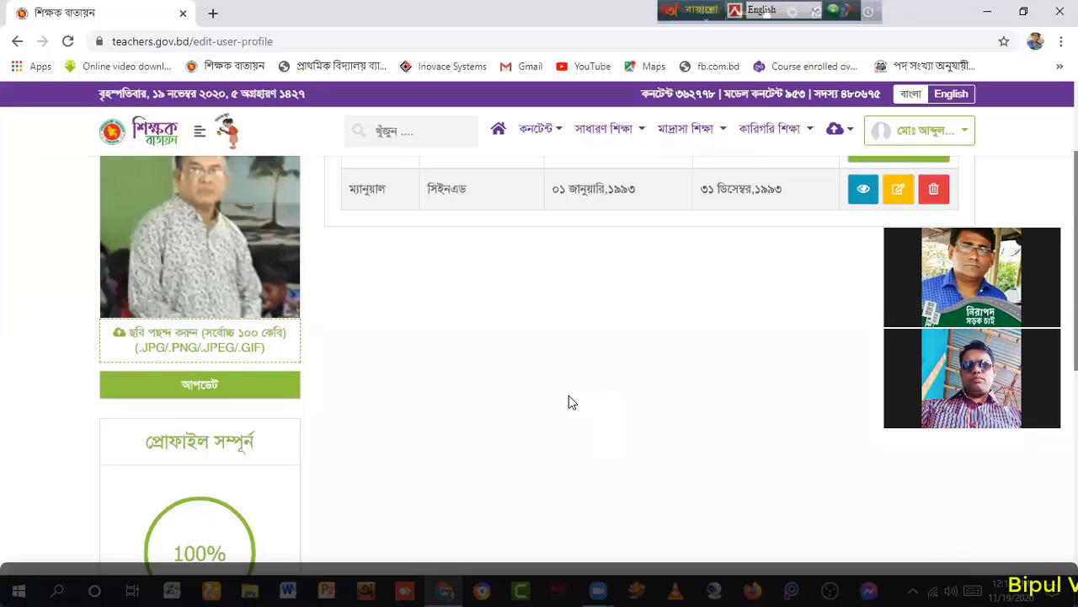
scroll(566, 402, down, 2)
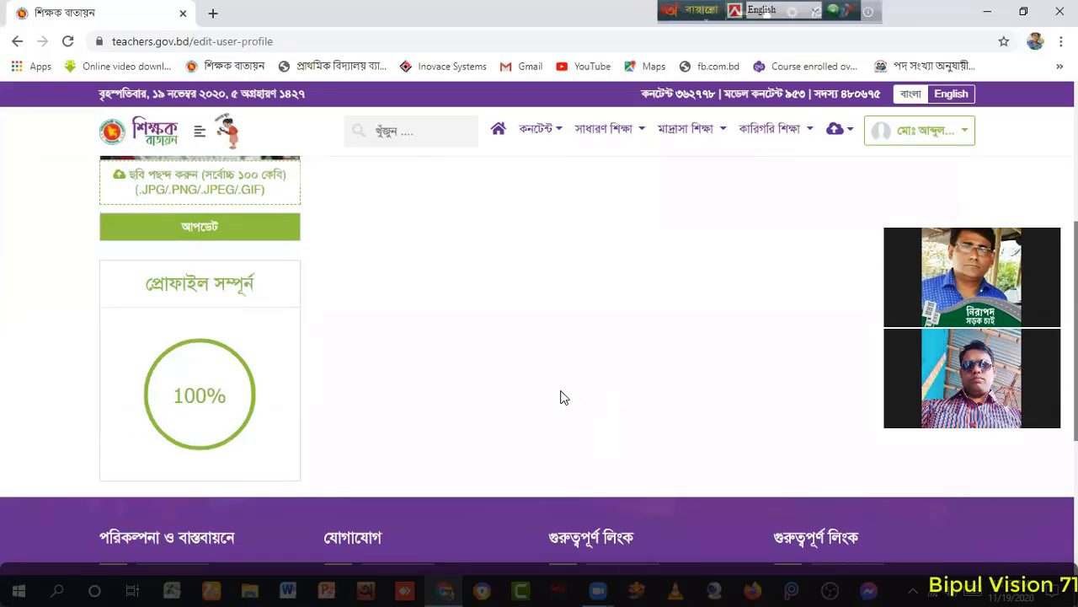
scroll(562, 396, up, 6)
scroll(573, 388, down, 2)
scroll(584, 380, up, 2)
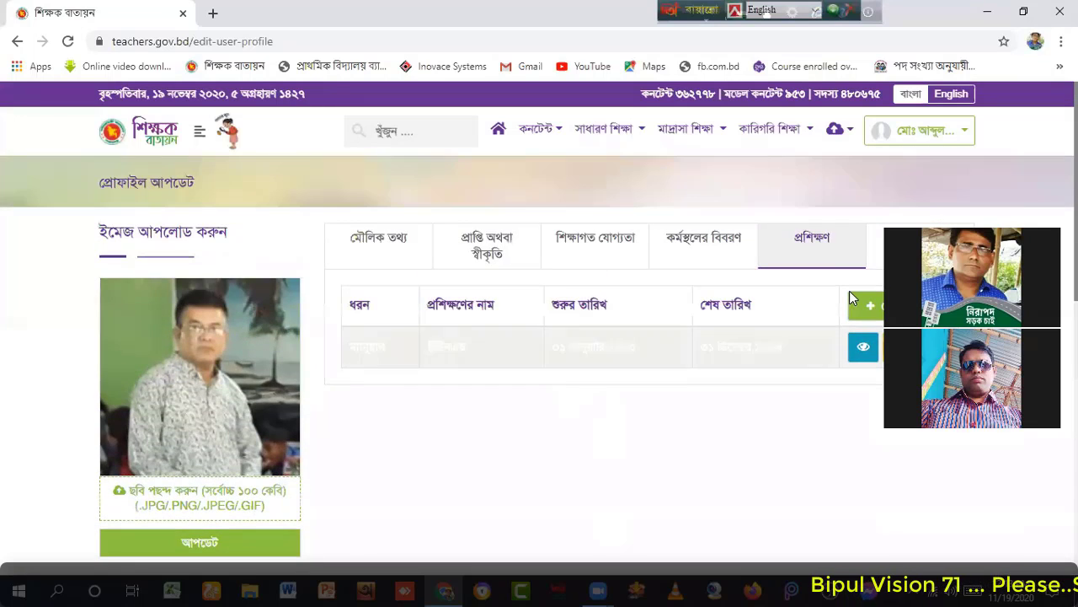